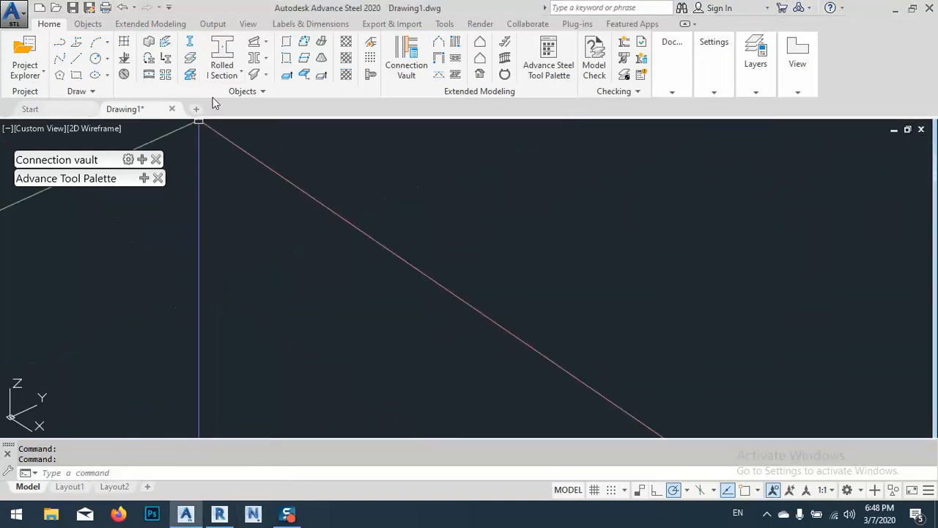
Place a rolled I section beam 8000 mm long along the Y axis and close its properties dialog
{"action": "left_click", "coordinate": [221, 47]}
{"action": "left_click", "coordinate": [224, 359]}
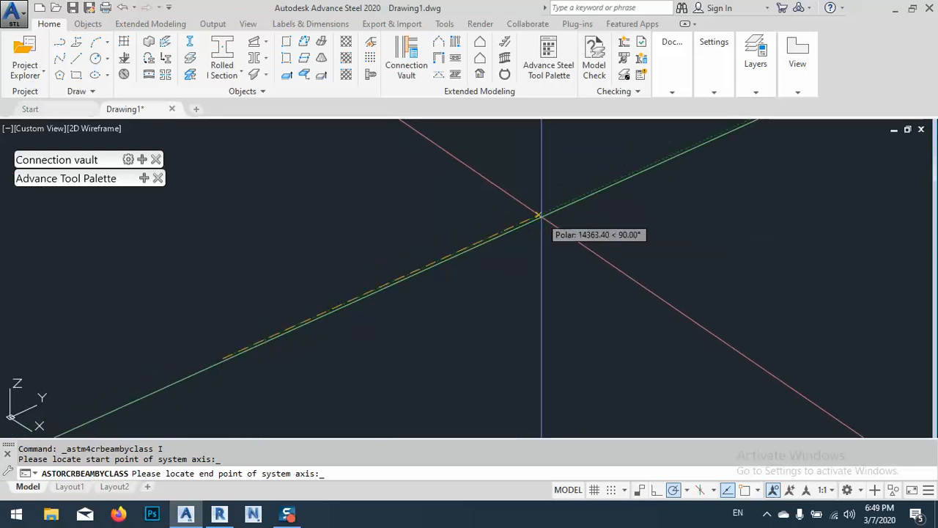
{"action": "type", "text": "6000"}
{"action": "key", "text": "Return"}
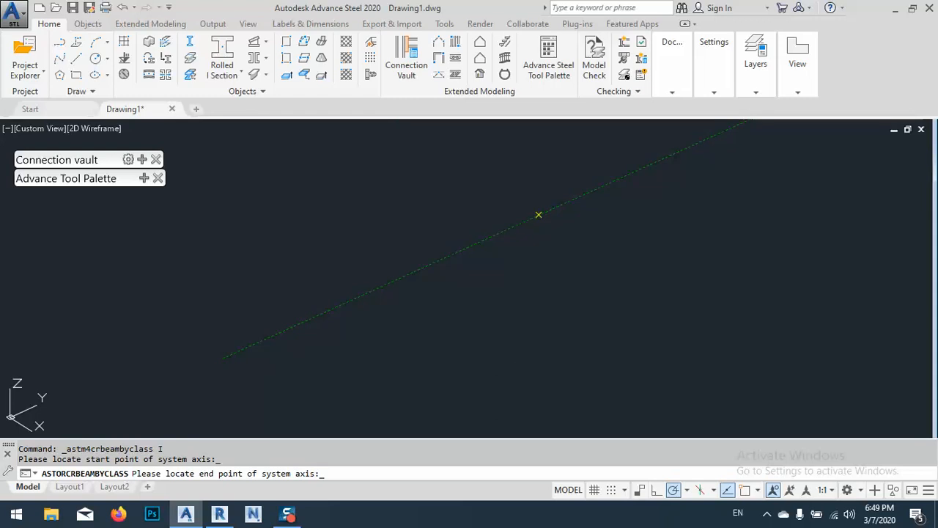
{"action": "type", "text": "8000"}
{"action": "key", "text": "Return"}
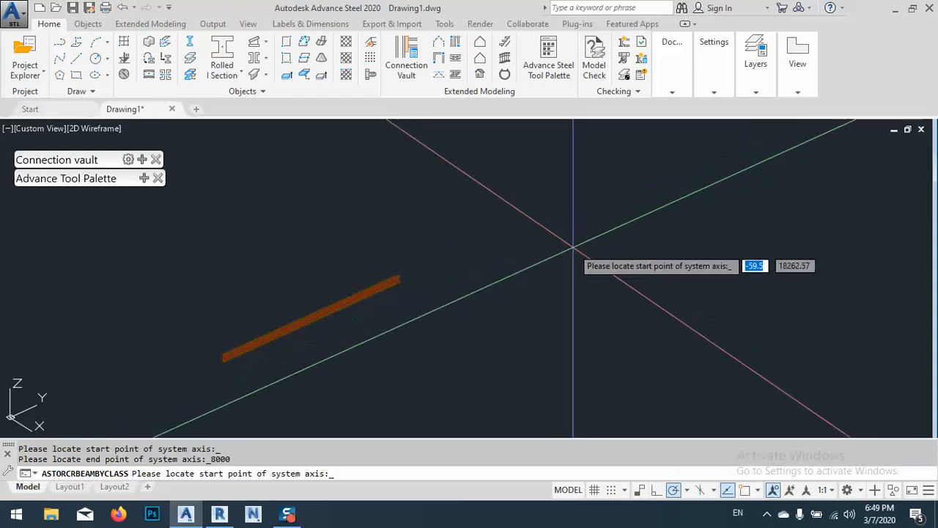
{"action": "key", "text": "Return"}
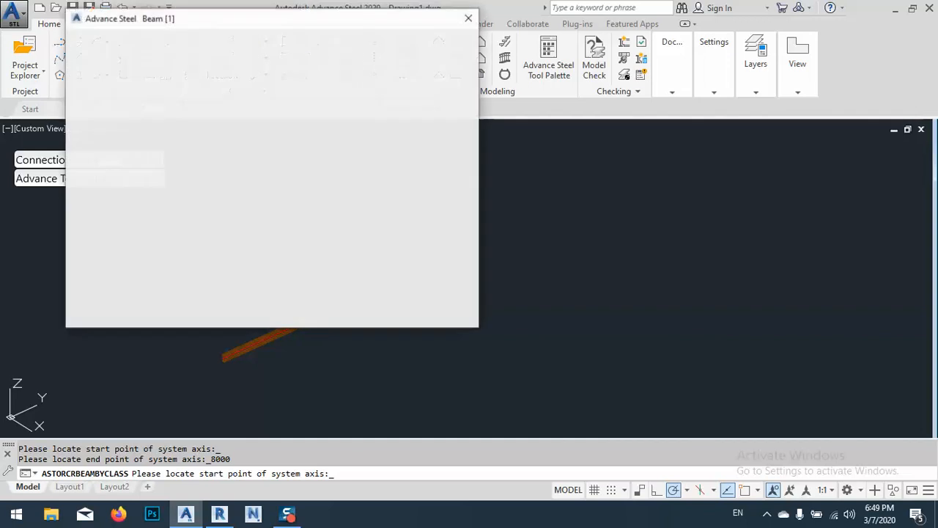
{"action": "left_click", "coordinate": [469, 22]}
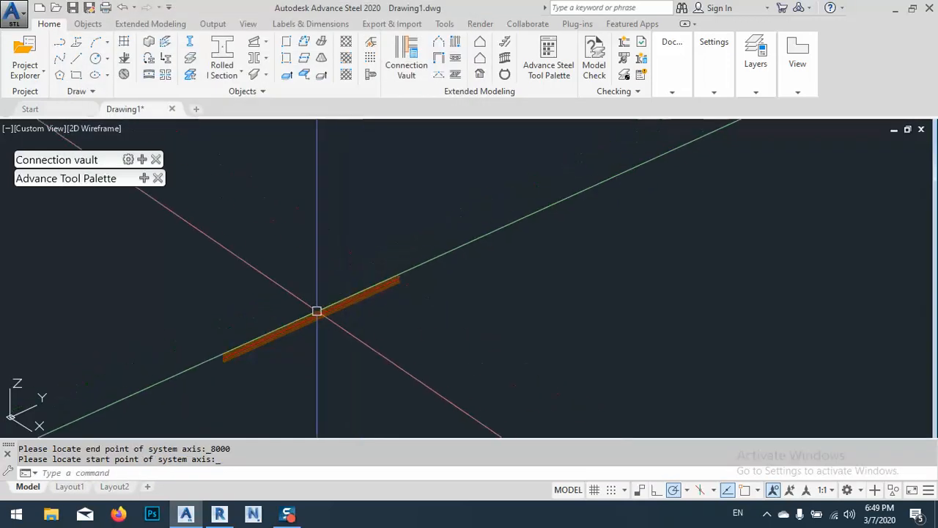
Open the beam's properties and change its section category to Channels
{"action": "double_click", "coordinate": [310, 318]}
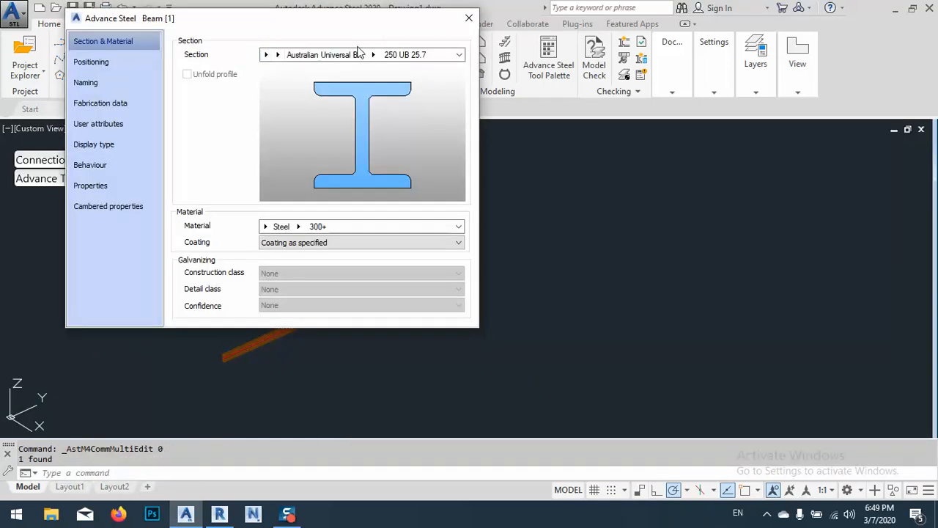
{"action": "left_click", "coordinate": [278, 54]}
{"action": "left_click", "coordinate": [265, 55]}
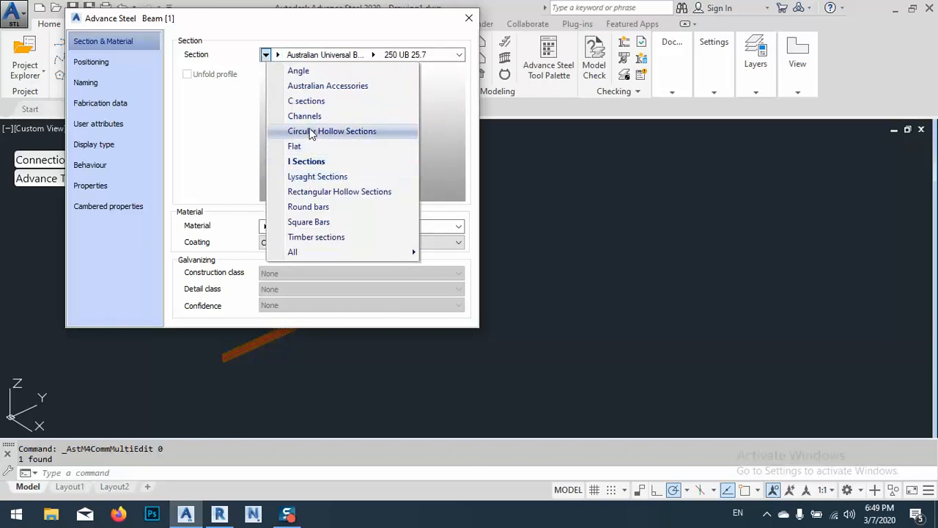
{"action": "left_click", "coordinate": [307, 116]}
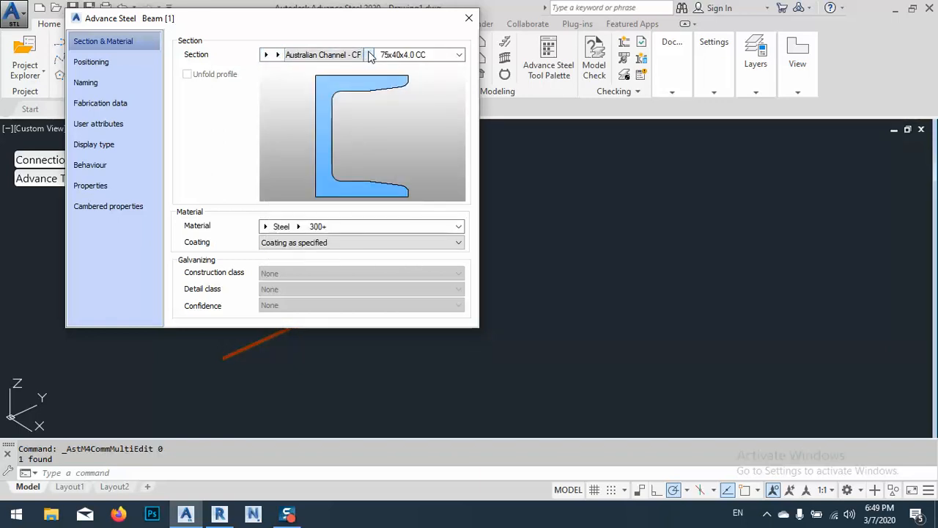
Set the beam's section to UPN 200 from the full list of channel standards
{"action": "left_click", "coordinate": [370, 55]}
{"action": "left_click", "coordinate": [277, 54]}
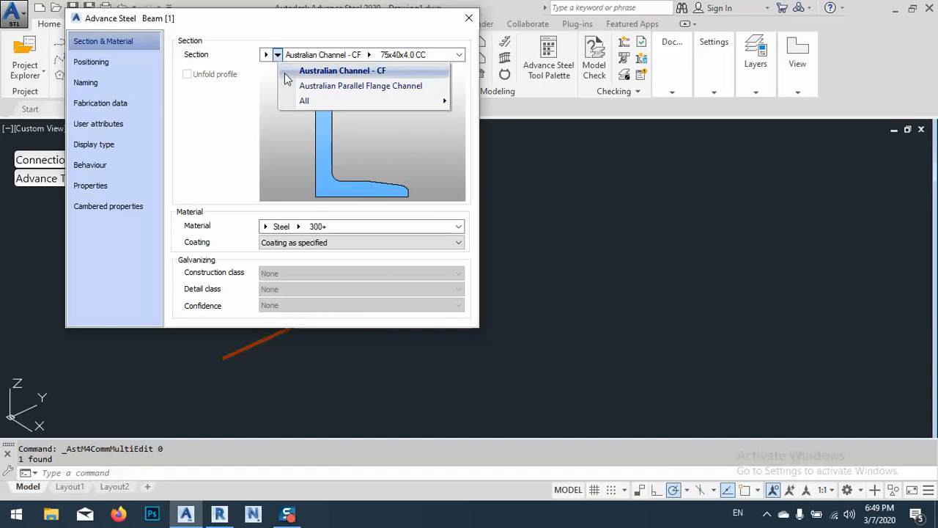
{"action": "mouse_move", "coordinate": [300, 101]}
{"action": "scroll", "coordinate": [524, 297], "scroll_direction": "down", "scroll_amount": 2}
{"action": "scroll", "coordinate": [524, 297], "scroll_direction": "down", "scroll_amount": 8}
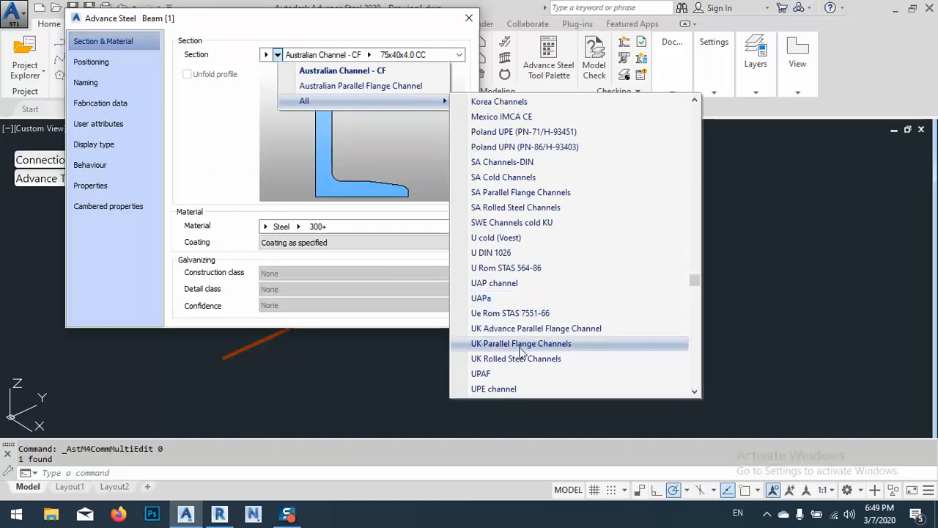
{"action": "scroll", "coordinate": [522, 345], "scroll_direction": "down", "scroll_amount": 1}
{"action": "left_click", "coordinate": [493, 374]}
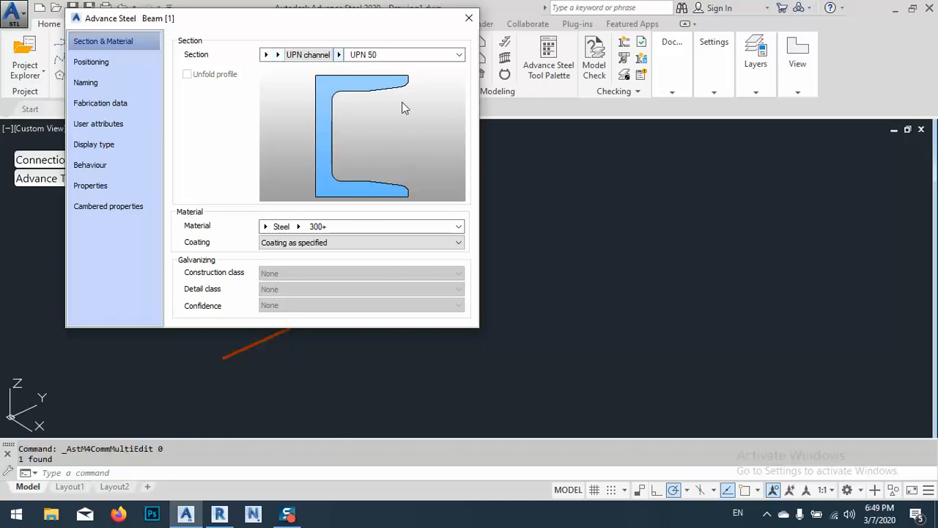
{"action": "left_click", "coordinate": [348, 56]}
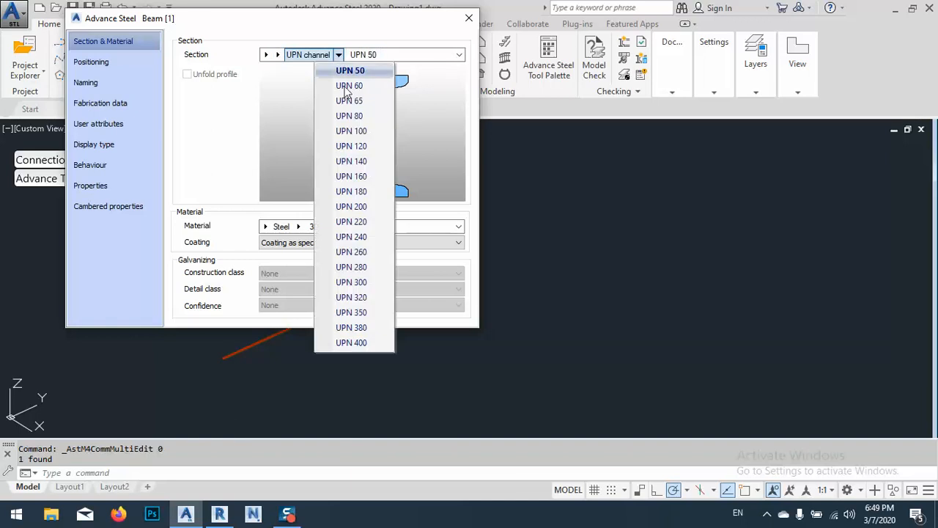
{"action": "left_click", "coordinate": [351, 208]}
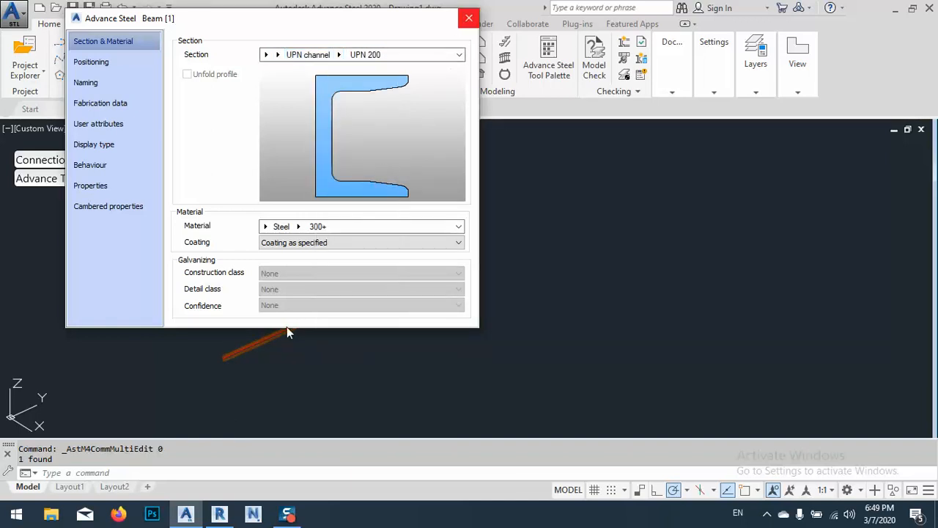
Rotate the channel section to 180° and set its offset point to the web-side corner of the upper flange
{"action": "middle_click_drag", "start_coordinate": [237, 360], "coordinate": [506, 387]}
{"action": "scroll", "coordinate": [513, 367], "scroll_direction": "up", "scroll_amount": 5}
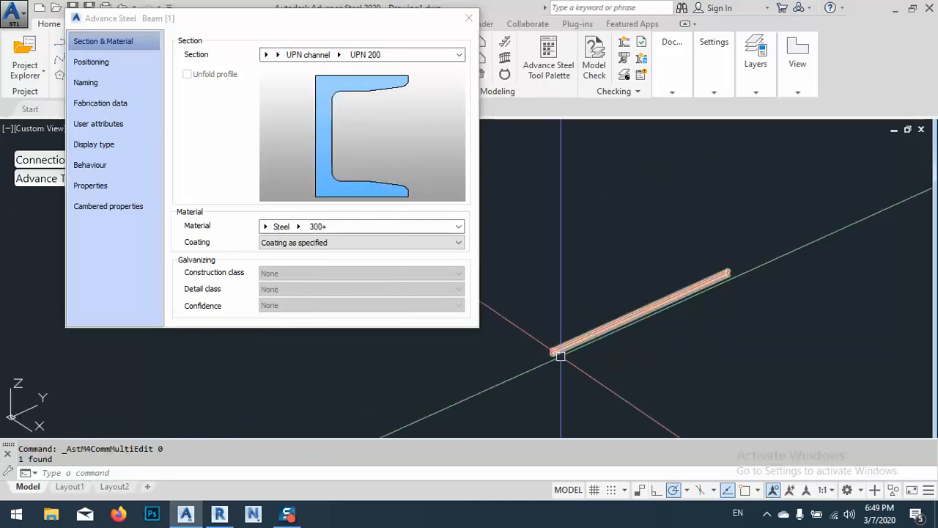
{"action": "middle_click_drag", "start_coordinate": [522, 352], "coordinate": [715, 355]}
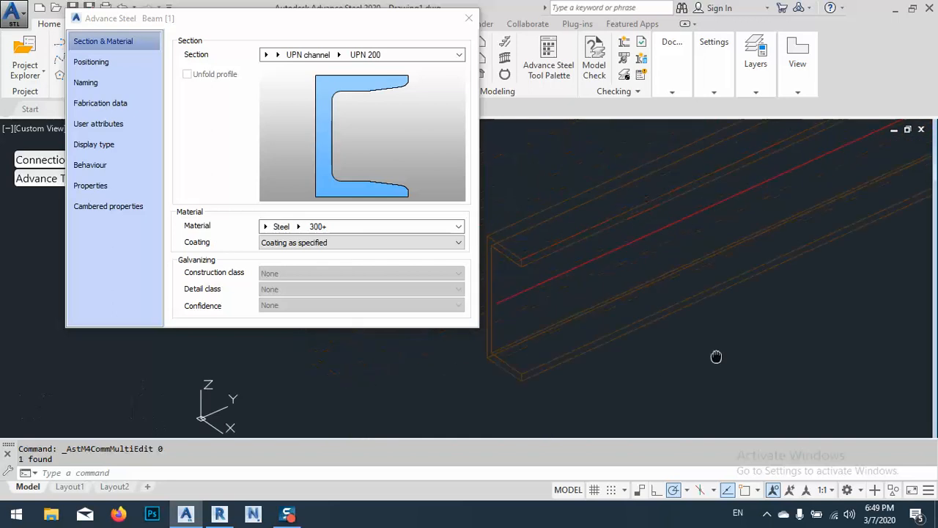
{"action": "left_click", "coordinate": [96, 63]}
{"action": "left_click", "coordinate": [95, 62]}
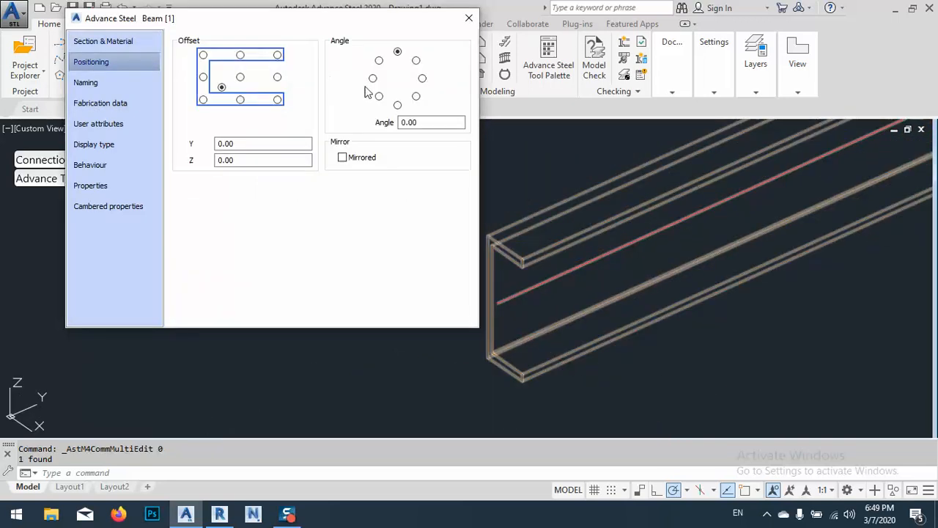
{"action": "left_click", "coordinate": [397, 104]}
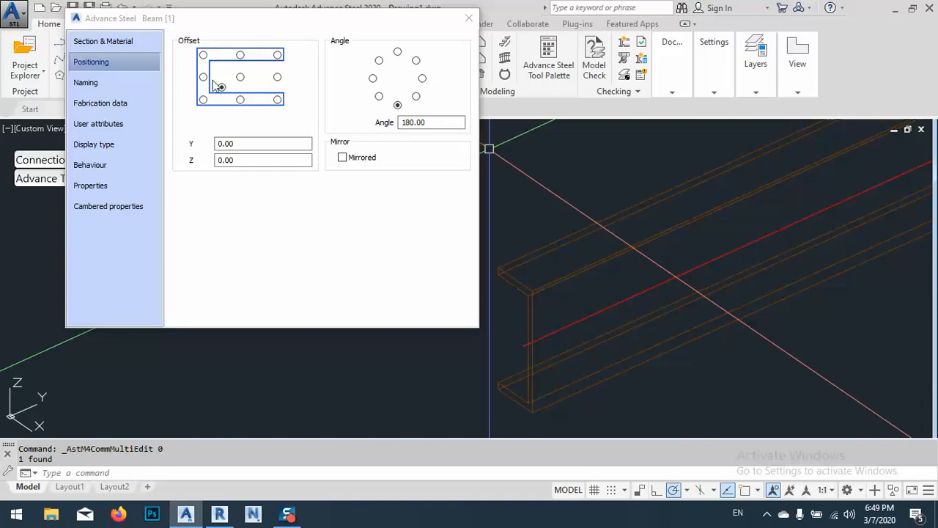
{"action": "left_click", "coordinate": [203, 57]}
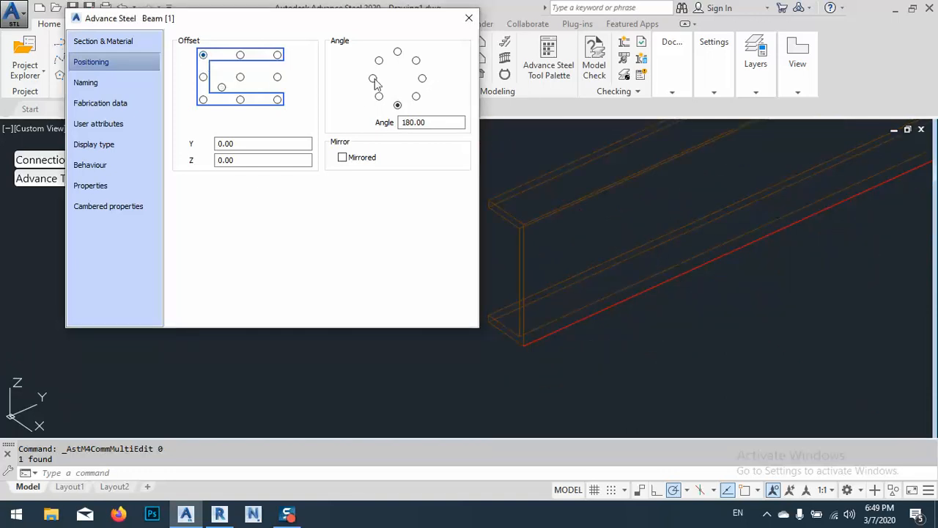
{"action": "left_click", "coordinate": [469, 18]}
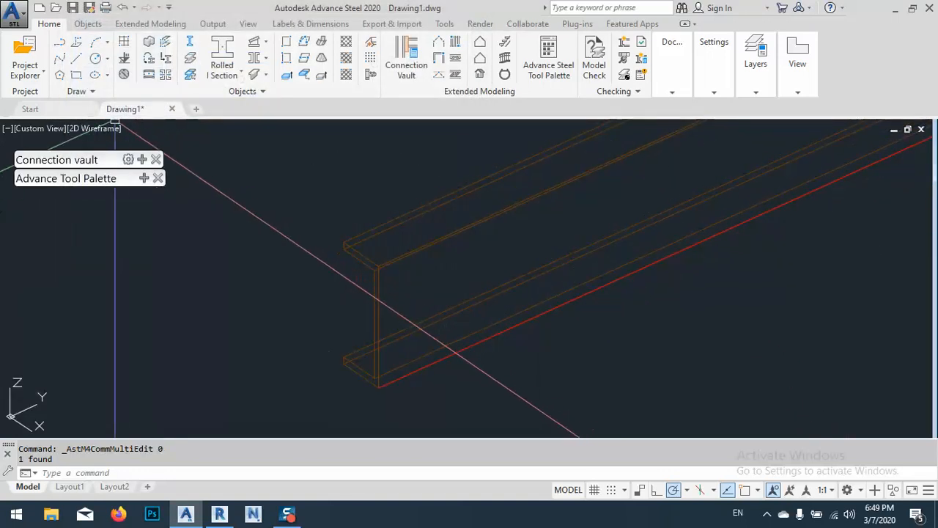
Switch the model's visual style to Conceptual and bring the whole channel beam into view
{"action": "left_click", "coordinate": [107, 126]}
{"action": "left_click", "coordinate": [151, 179]}
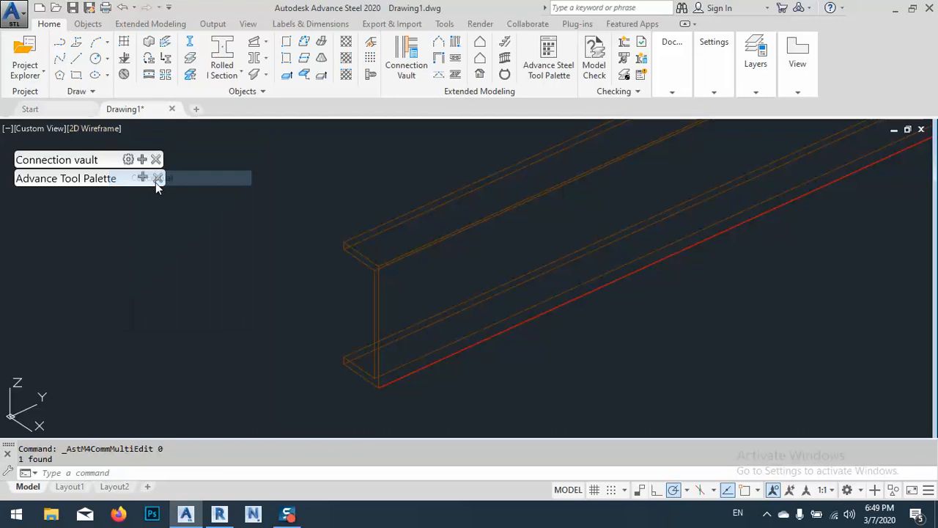
{"action": "scroll", "coordinate": [462, 310], "scroll_direction": "down", "scroll_amount": 5}
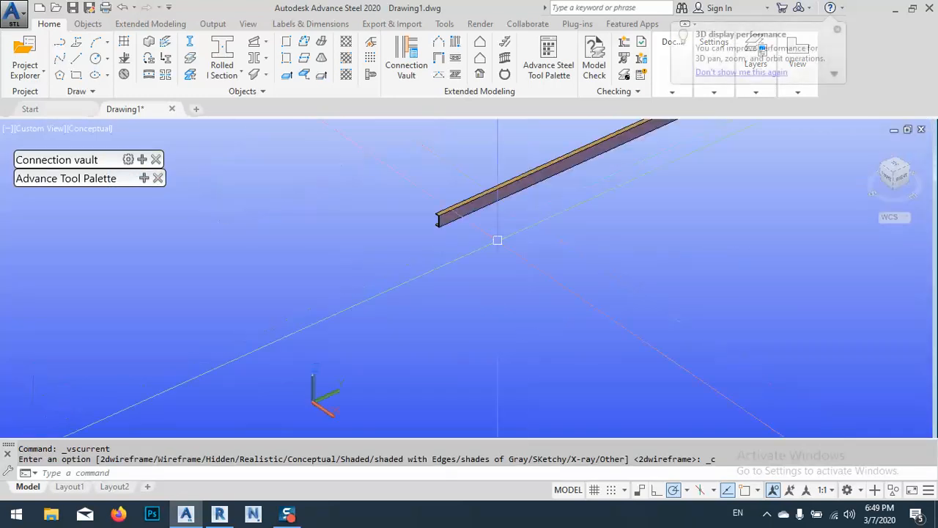
{"action": "middle_click_drag", "start_coordinate": [535, 301], "coordinate": [425, 301]}
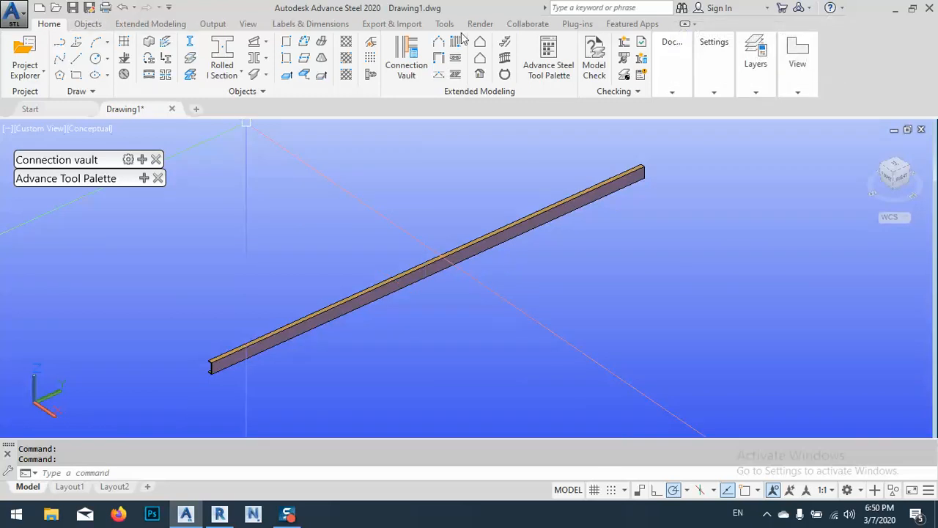
Start a Hand-Railing on the channel beam with object snap on, beginning at the midpoint of the top flange's near end edge
{"action": "left_click", "coordinate": [505, 59]}
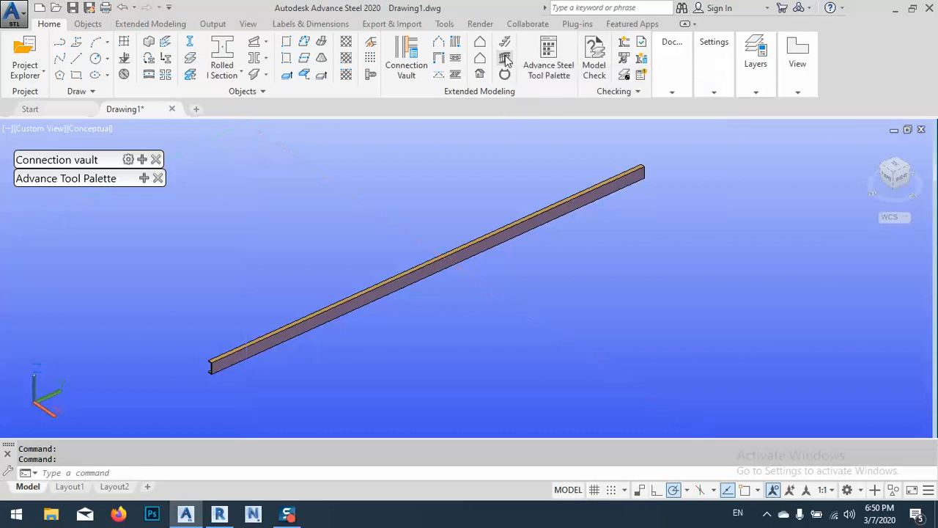
{"action": "left_click", "coordinate": [385, 287]}
{"action": "key", "text": "Return"}
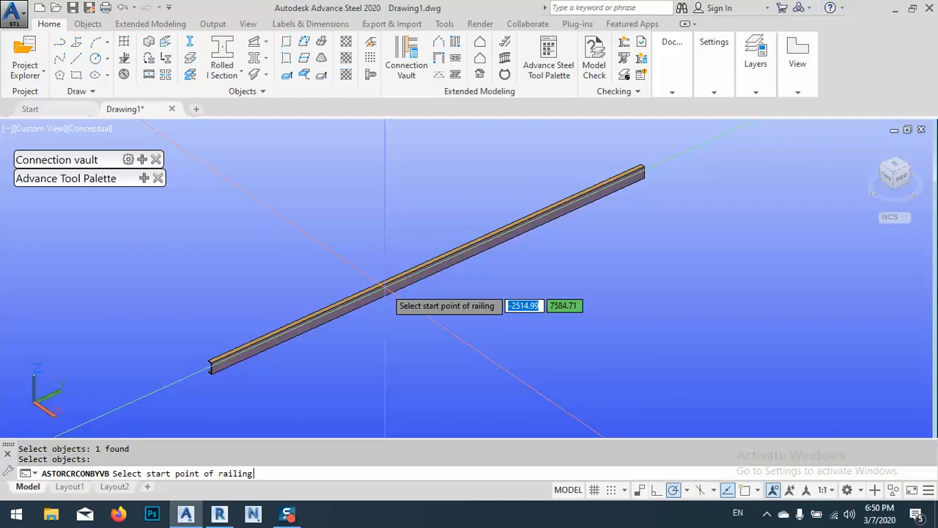
{"action": "scroll", "coordinate": [213, 370], "scroll_direction": "up", "scroll_amount": 3}
{"action": "scroll", "coordinate": [208, 372], "scroll_direction": "up", "scroll_amount": 3}
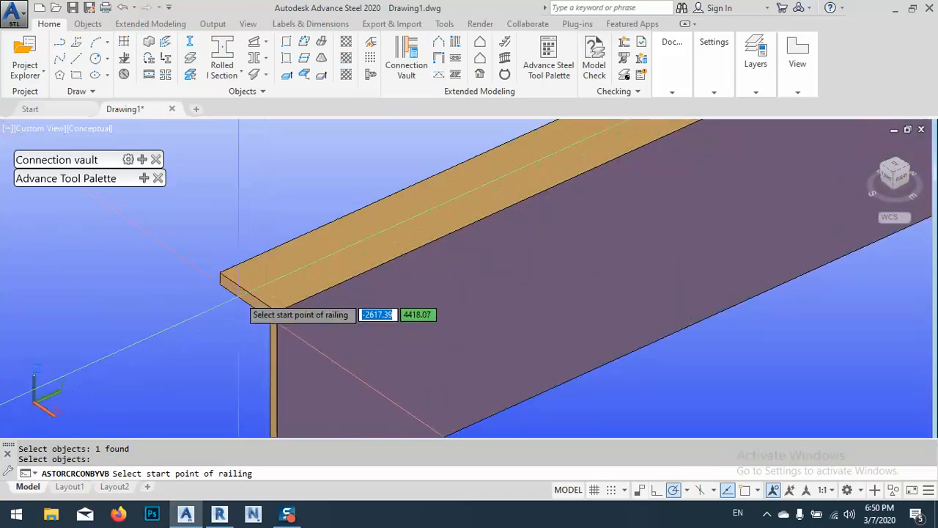
{"action": "scroll", "coordinate": [228, 288], "scroll_direction": "up", "scroll_amount": 5}
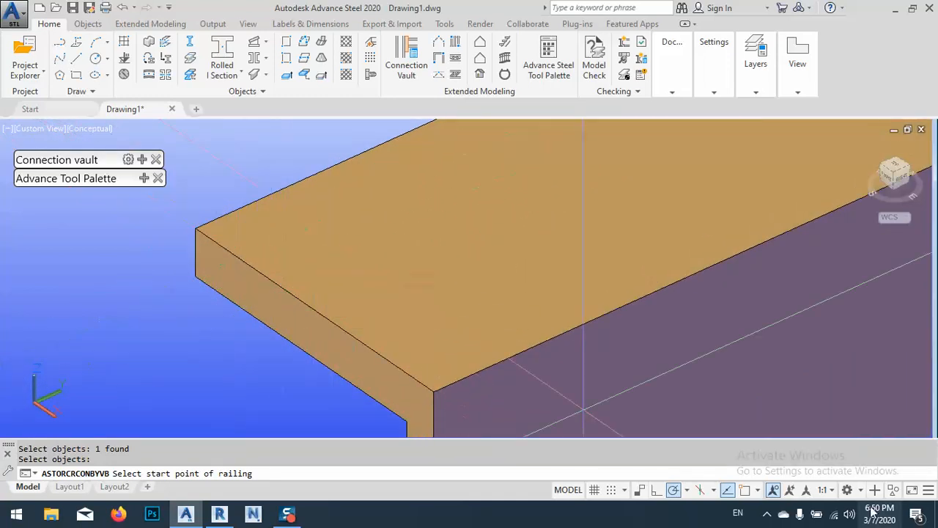
{"action": "left_click", "coordinate": [743, 490]}
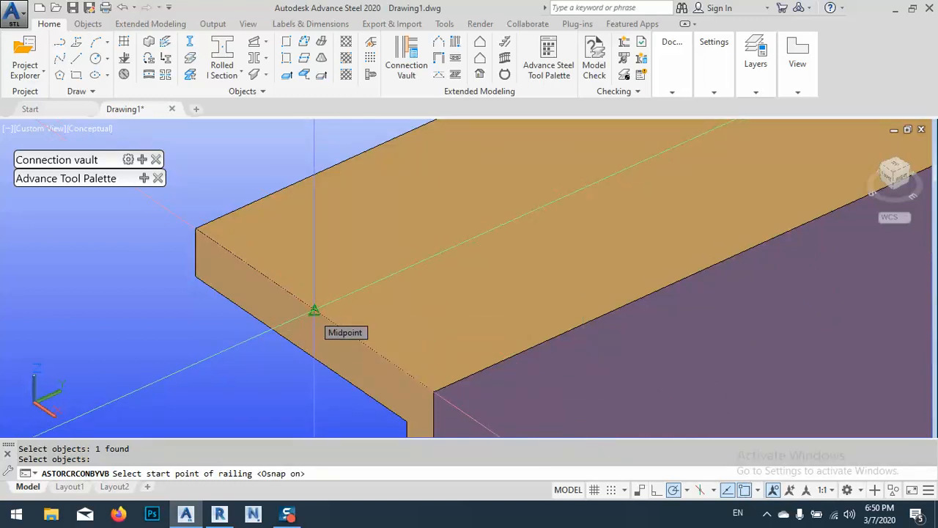
{"action": "left_click", "coordinate": [314, 310]}
End the railing at the midpoint of the top flange's far end edge and create it without a nosing point
{"action": "scroll", "coordinate": [310, 310], "scroll_direction": "down", "scroll_amount": 5}
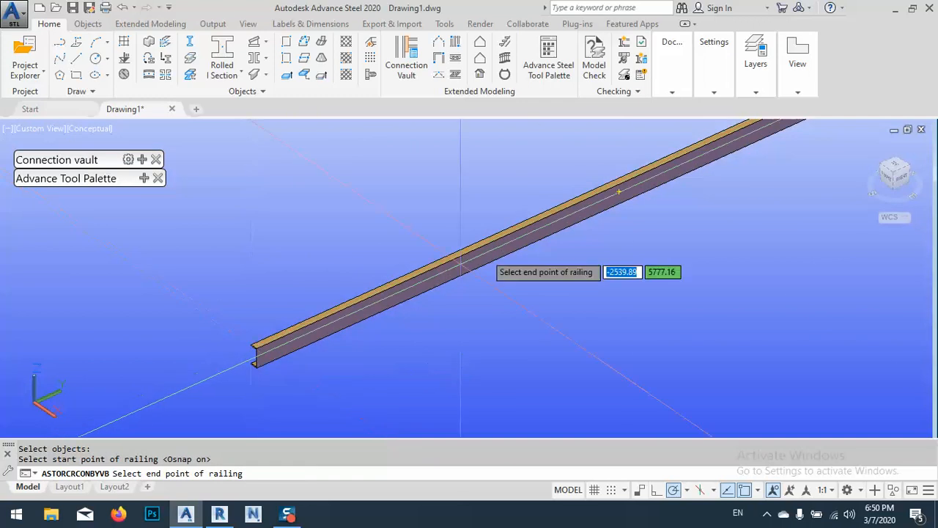
{"action": "scroll", "coordinate": [641, 235], "scroll_direction": "up", "scroll_amount": 6}
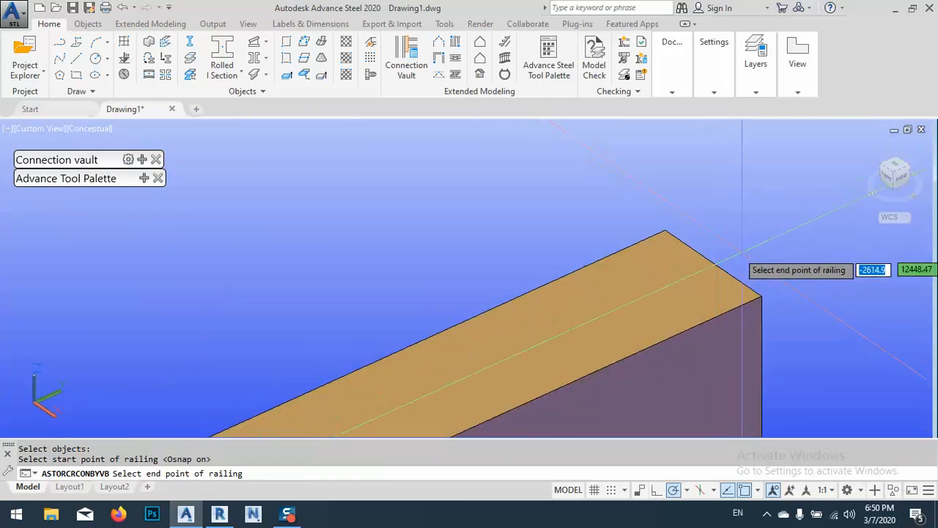
{"action": "left_click", "coordinate": [715, 263]}
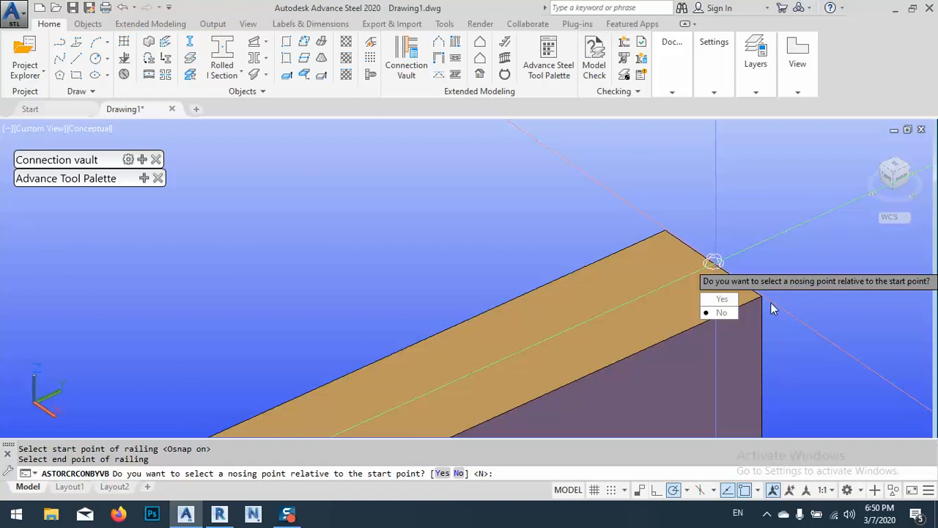
{"action": "key", "text": "Return"}
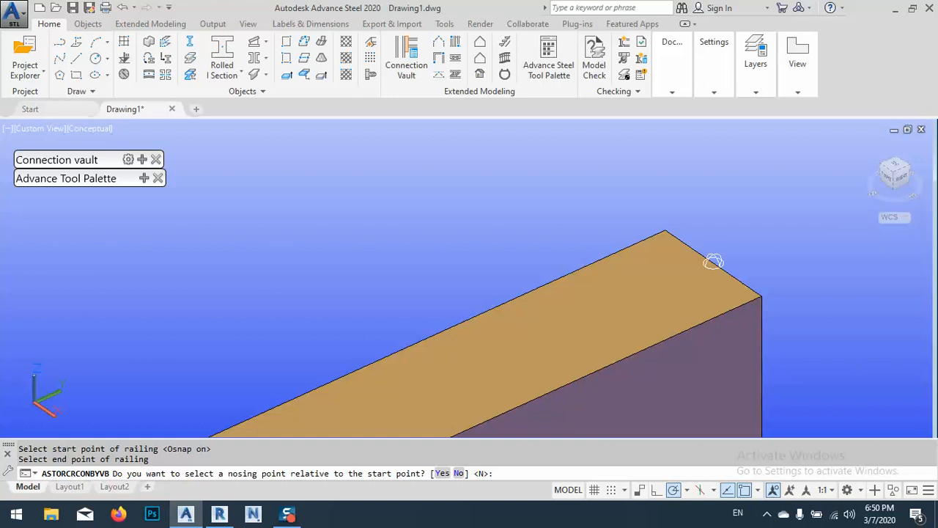
{"action": "key", "text": "Return"}
Examine the new railing's posts and rails at the channel's near end, moving the railing properties dialog aside
{"action": "scroll", "coordinate": [774, 273], "scroll_direction": "down", "scroll_amount": 5}
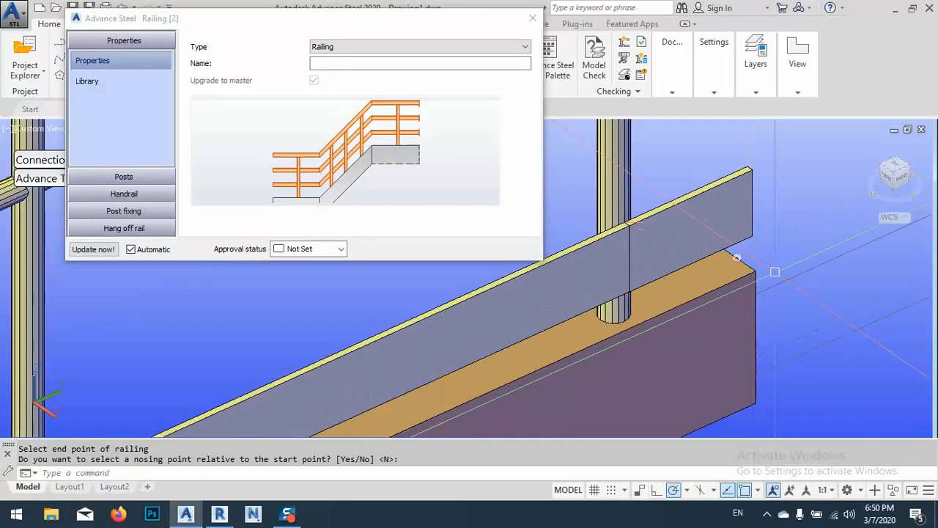
{"action": "scroll", "coordinate": [775, 273], "scroll_direction": "down", "scroll_amount": 2}
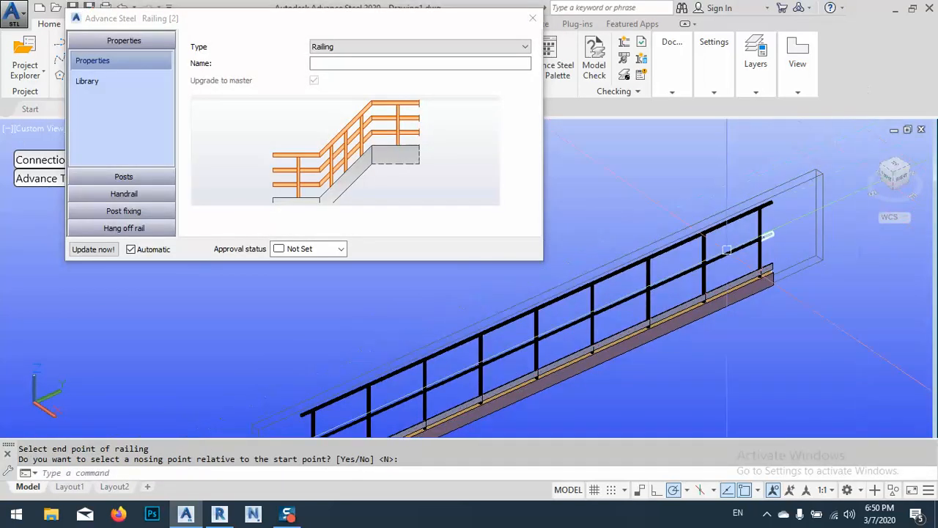
{"action": "middle_click_drag", "start_coordinate": [698, 262], "coordinate": [842, 200]}
{"action": "scroll", "coordinate": [630, 337], "scroll_direction": "up", "scroll_amount": 5}
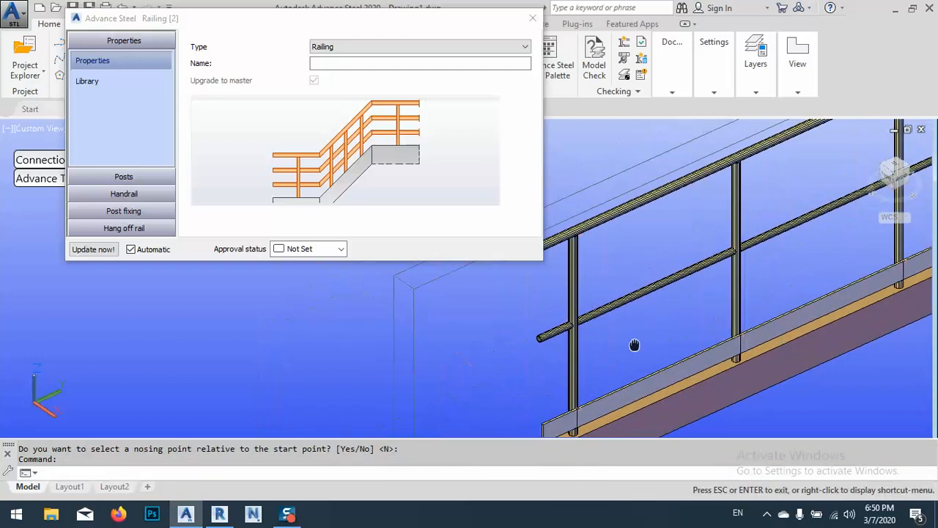
{"action": "left_click_drag", "start_coordinate": [312, 17], "coordinate": [241, 28]}
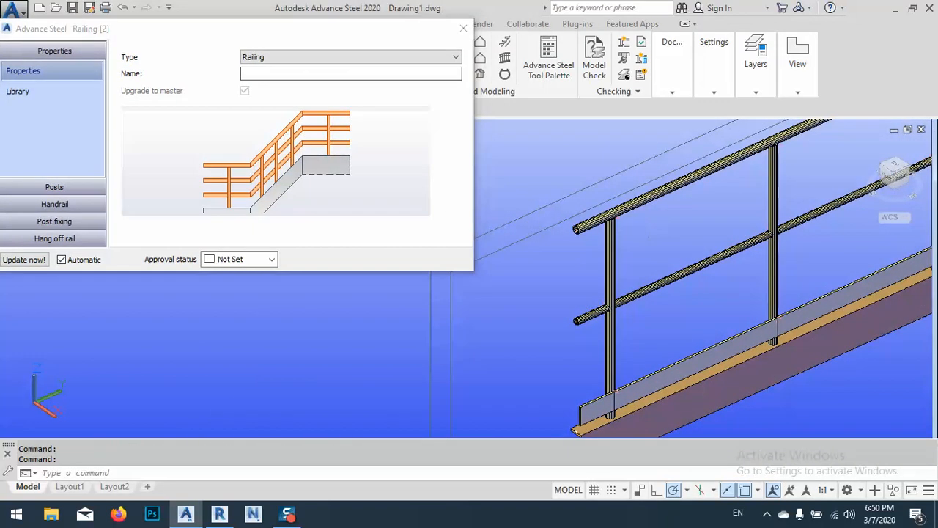
Check the available types for the railing, keep Railing, and reposition the properties dialog so all of it shows
{"action": "left_click", "coordinate": [335, 57]}
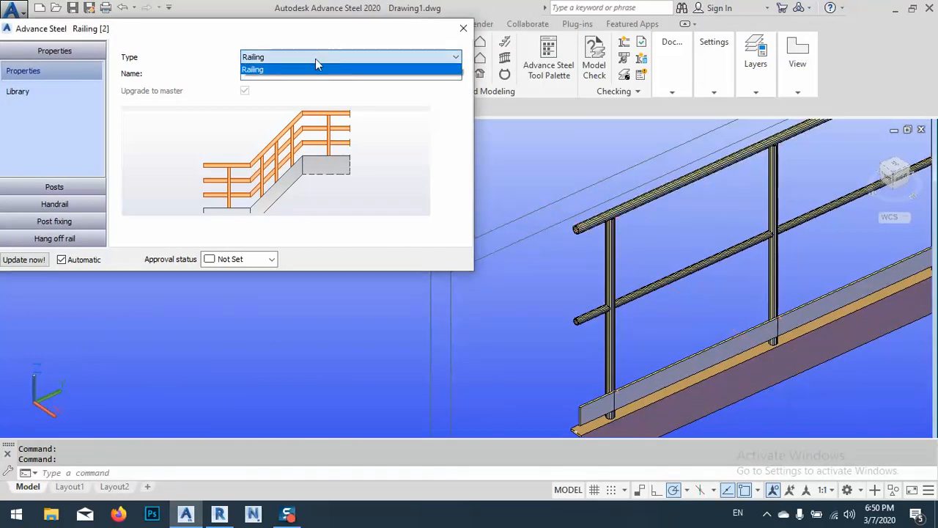
{"action": "left_click", "coordinate": [316, 59]}
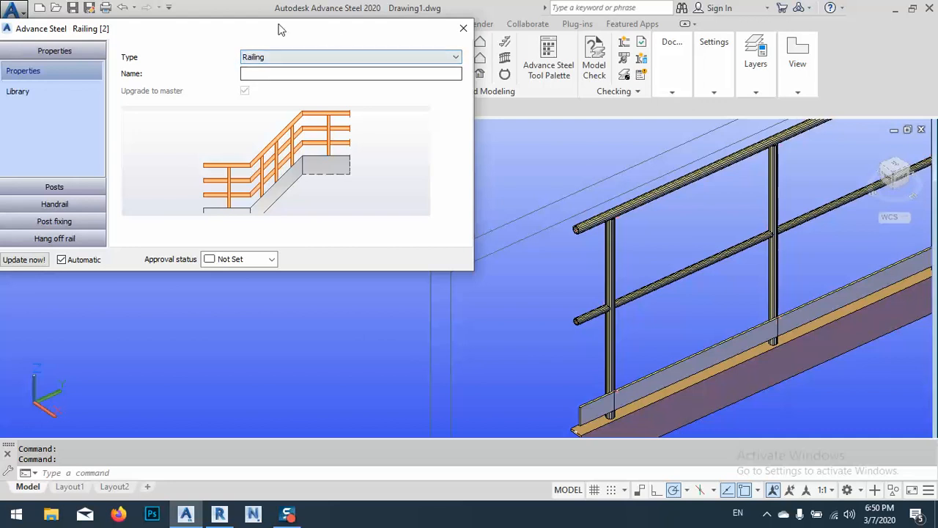
{"action": "left_click_drag", "start_coordinate": [278, 30], "coordinate": [350, 25]}
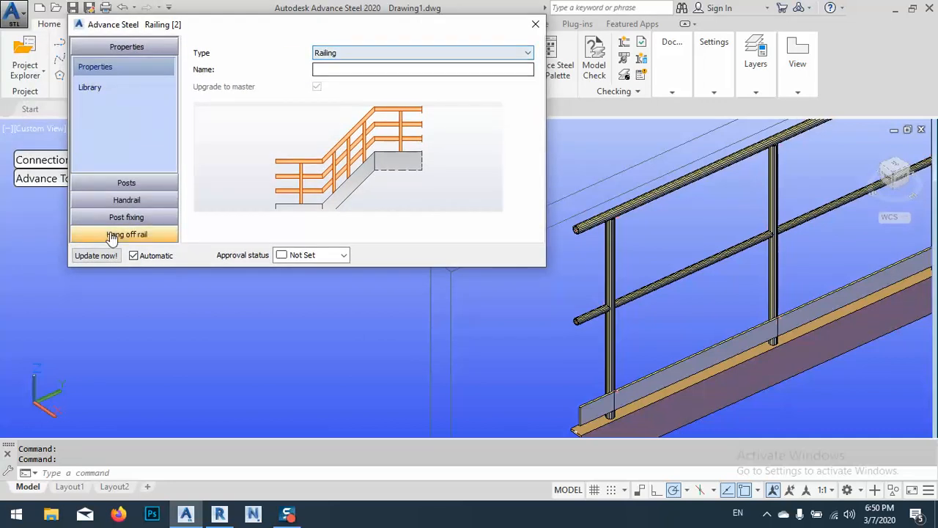
Set the first offset of the railing's posts to 200 and inspect the posts' position relative to the channel
{"action": "left_click", "coordinate": [117, 182]}
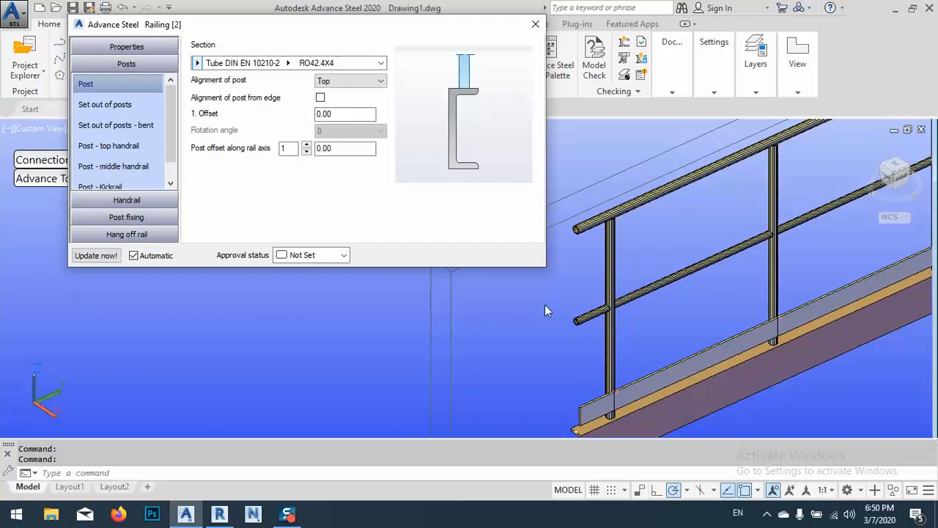
{"action": "middle_click_drag", "start_coordinate": [625, 348], "coordinate": [677, 278]}
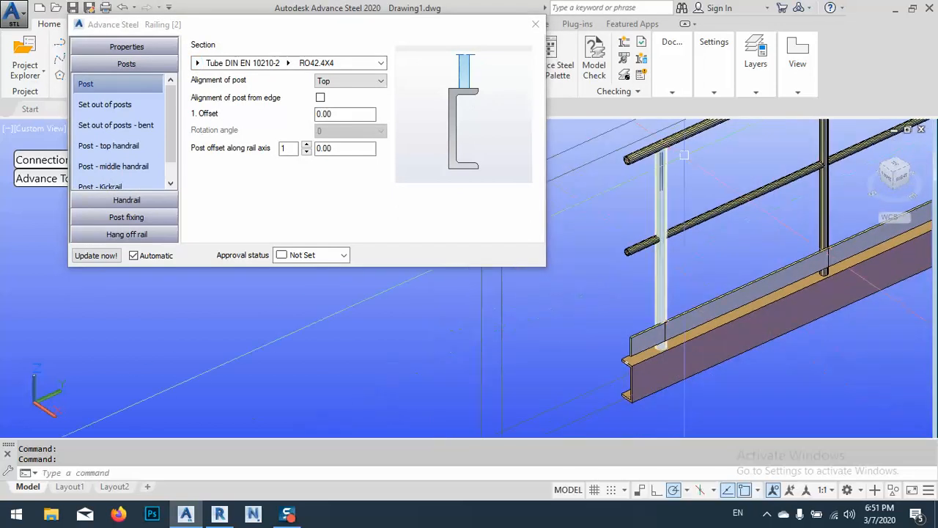
{"action": "scroll", "coordinate": [635, 288], "scroll_direction": "up", "scroll_amount": 5}
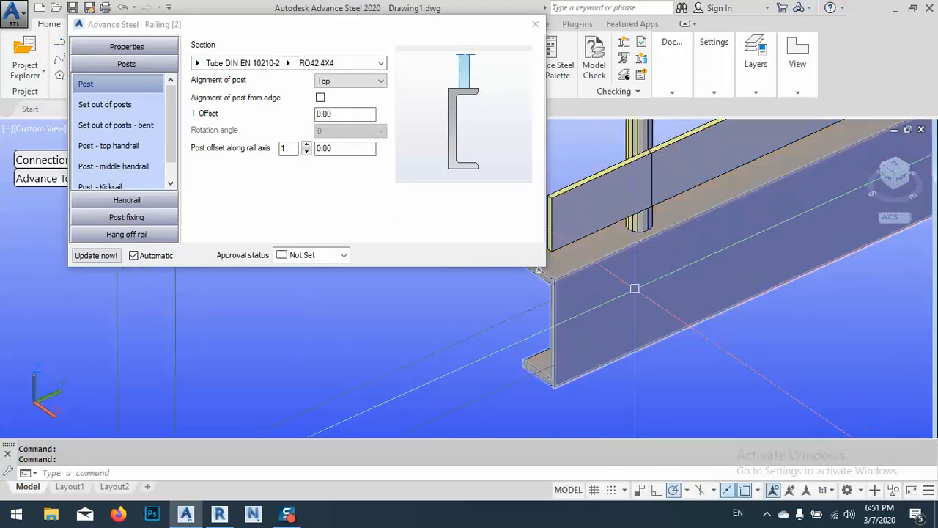
{"action": "middle_click_drag", "start_coordinate": [635, 288], "coordinate": [716, 330], "text": "shift"}
{"action": "key", "text": "Escape"}
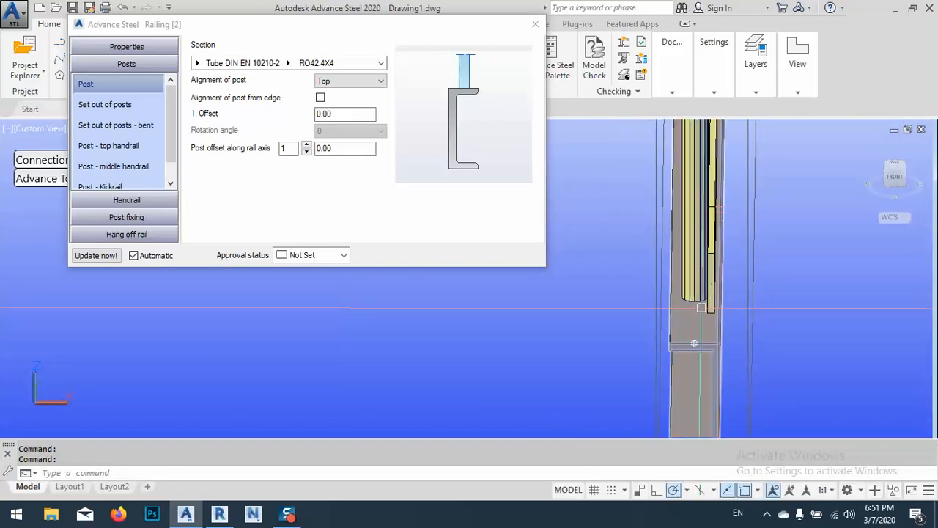
{"action": "left_click", "coordinate": [294, 120]}
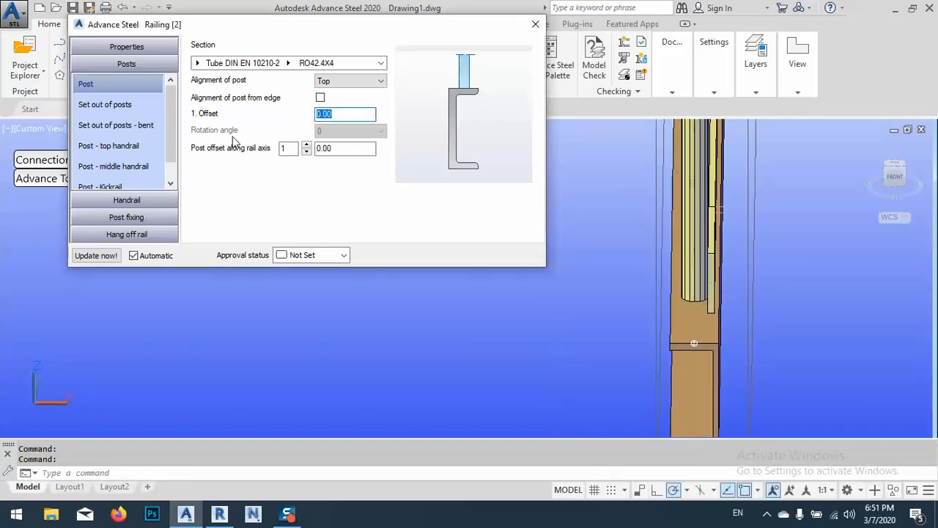
{"action": "type", "text": "200"}
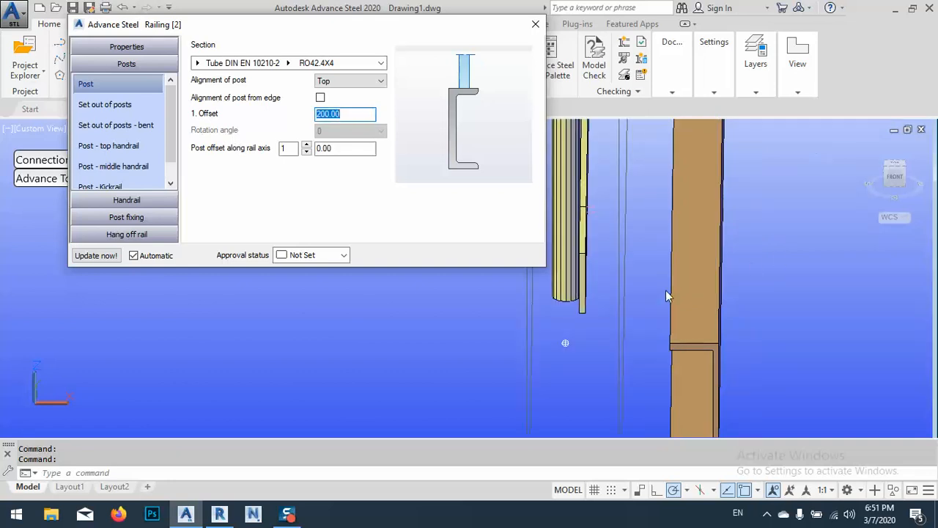
{"action": "left_click", "coordinate": [680, 338]}
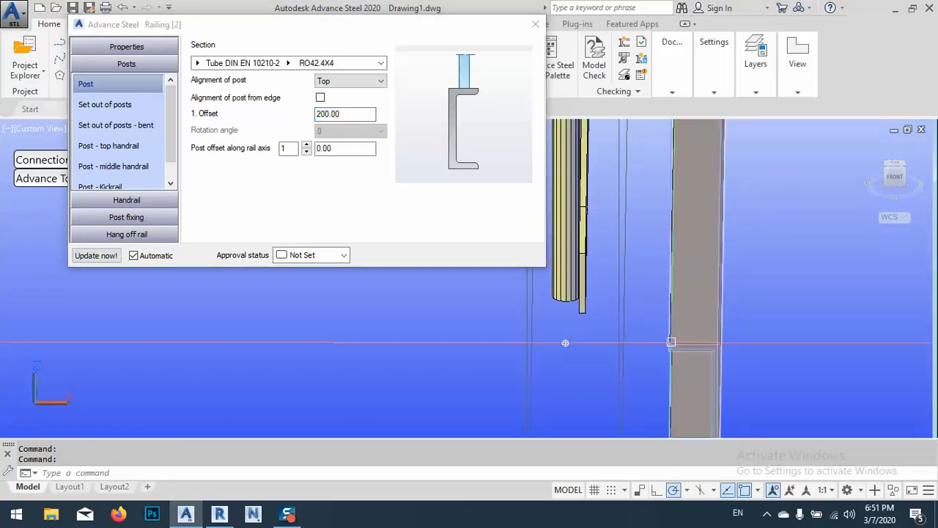
{"action": "scroll", "coordinate": [674, 316], "scroll_direction": "down", "scroll_amount": 5}
{"action": "middle_click_drag", "start_coordinate": [678, 340], "coordinate": [704, 334]}
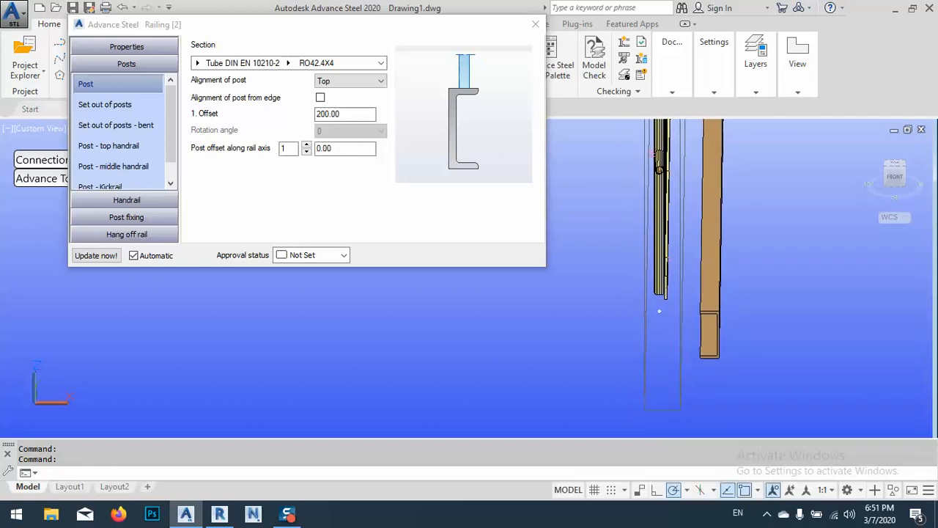
{"action": "middle_click_drag", "start_coordinate": [641, 359], "coordinate": [667, 328], "text": "shift"}
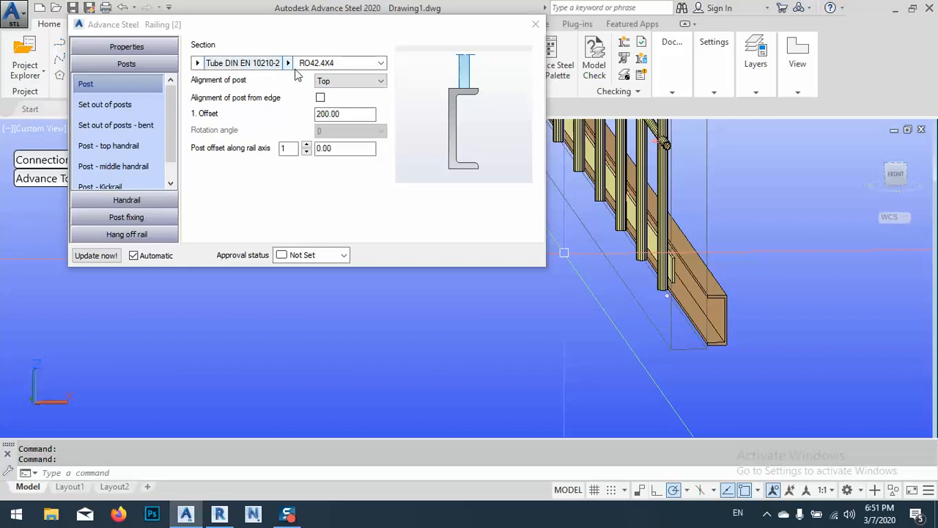
Examine the set-out settings for the posts against their spacing along the railing
{"action": "left_click", "coordinate": [99, 111]}
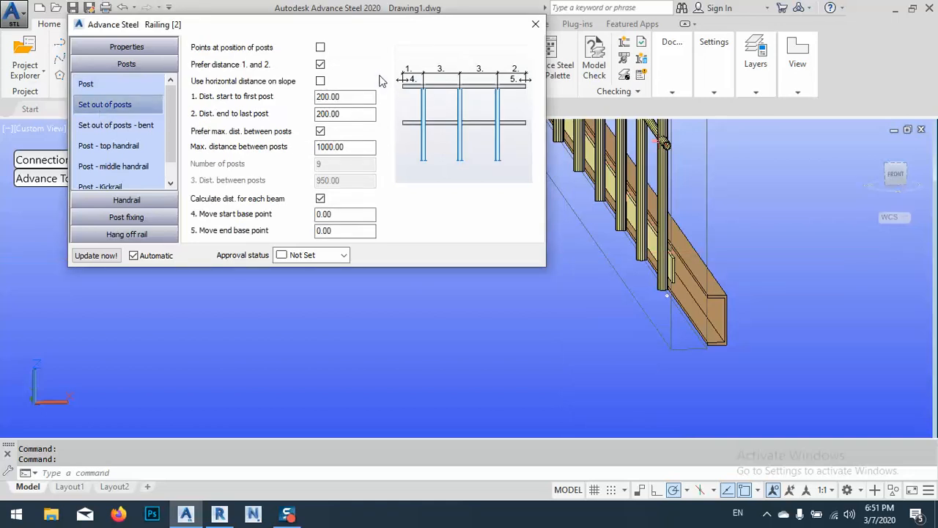
{"action": "middle_click_drag", "start_coordinate": [627, 245], "coordinate": [770, 311], "text": "shift"}
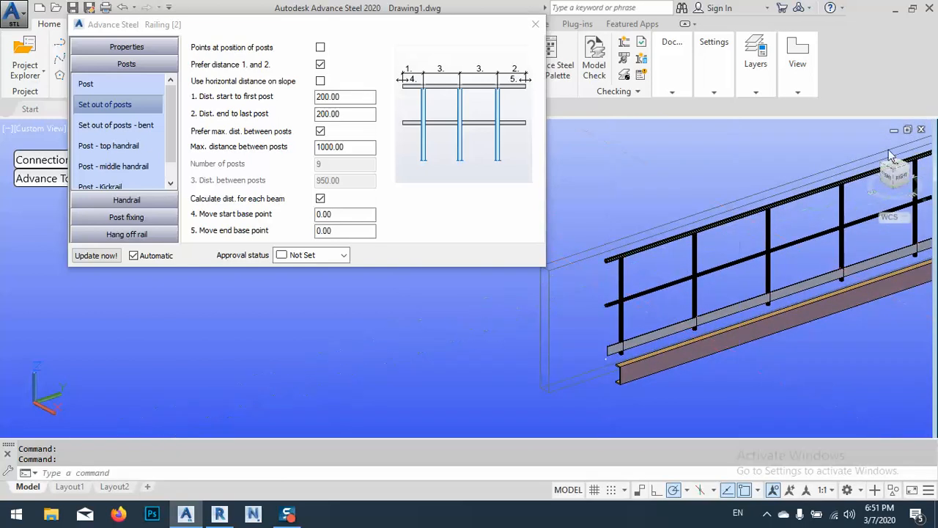
{"action": "middle_click_drag", "start_coordinate": [835, 221], "coordinate": [473, 366]}
{"action": "middle_click_drag", "start_coordinate": [725, 291], "coordinate": [618, 323]}
{"action": "middle_click_drag", "start_coordinate": [555, 306], "coordinate": [809, 203]}
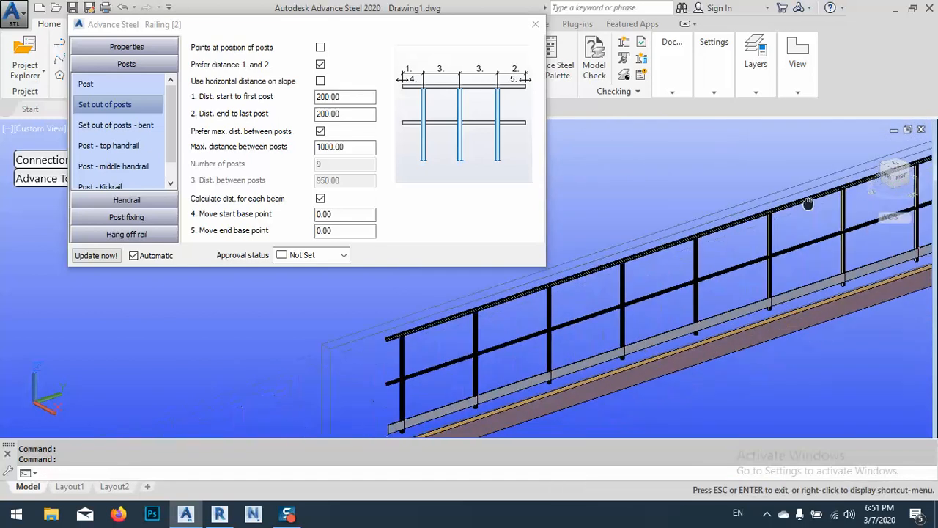
{"action": "middle_click_drag", "start_coordinate": [601, 279], "coordinate": [643, 267]}
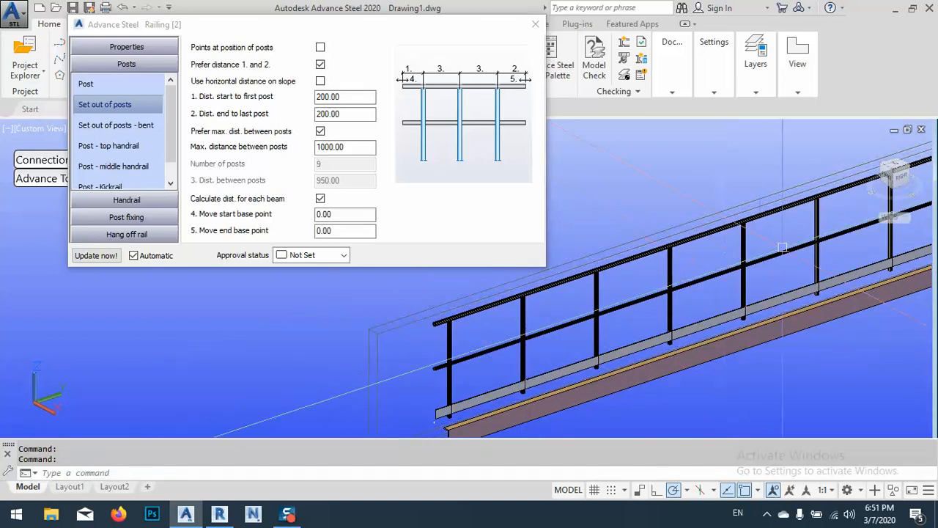
{"action": "middle_click_drag", "start_coordinate": [812, 278], "coordinate": [745, 305]}
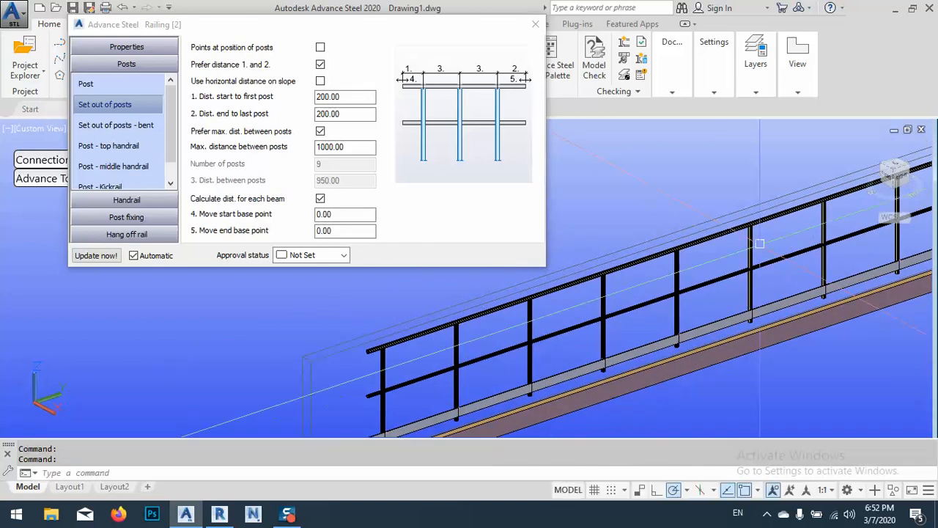
Try a maximum distance between posts of 1200, and return it to 1000
{"action": "left_click", "coordinate": [362, 148]}
{"action": "type", "text": "12"}
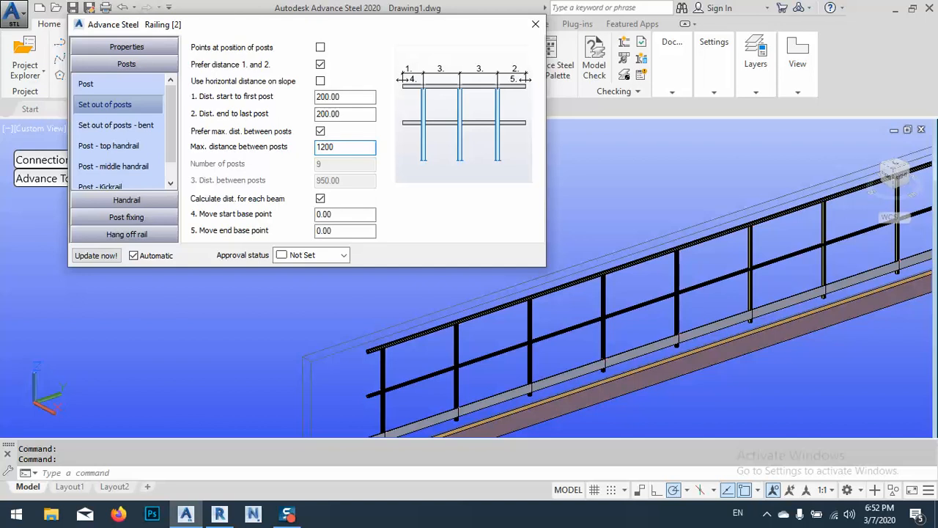
{"action": "key", "text": "Return"}
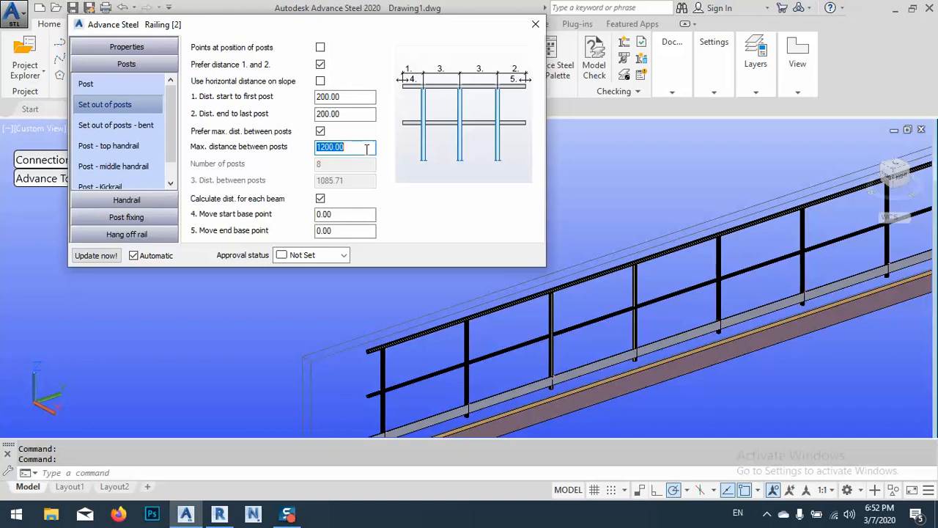
{"action": "type", "text": "1000"}
{"action": "key", "text": "Return"}
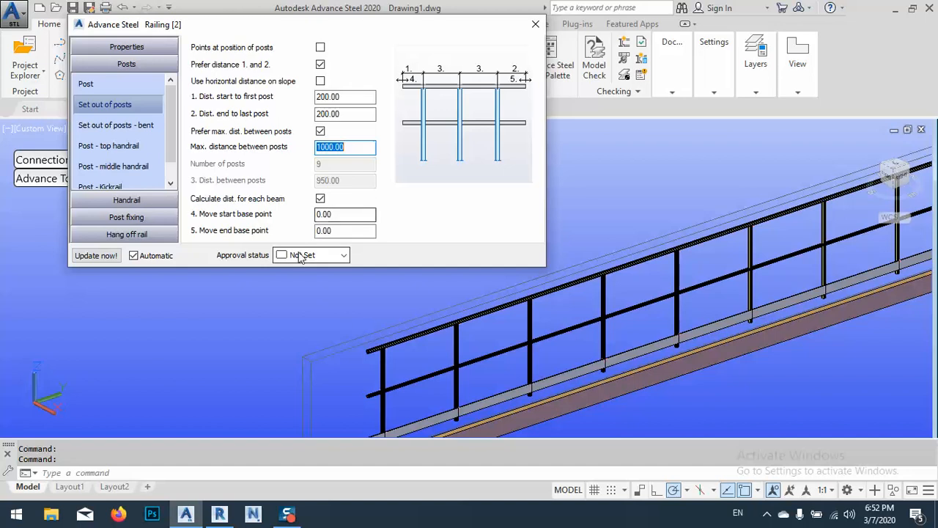
Review the set-out, bent set-out and top handrail settings of the posts, with the railing's near end in view
{"action": "middle_click_drag", "start_coordinate": [400, 341], "coordinate": [539, 292]}
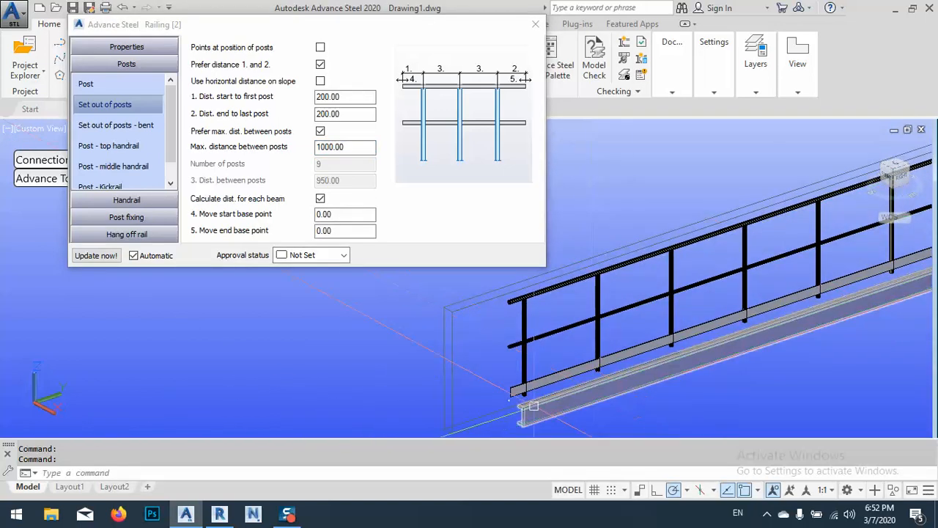
{"action": "scroll", "coordinate": [533, 407], "scroll_direction": "up", "scroll_amount": 5}
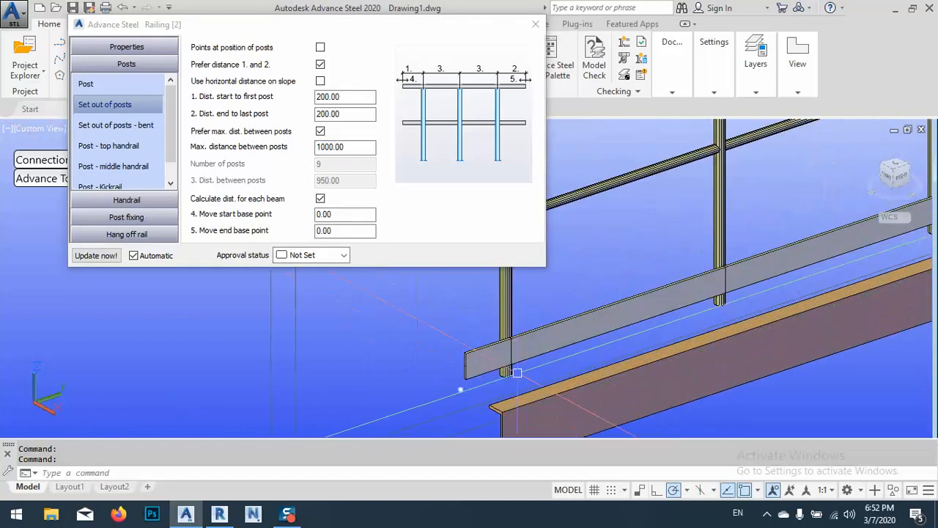
{"action": "left_click", "coordinate": [93, 126]}
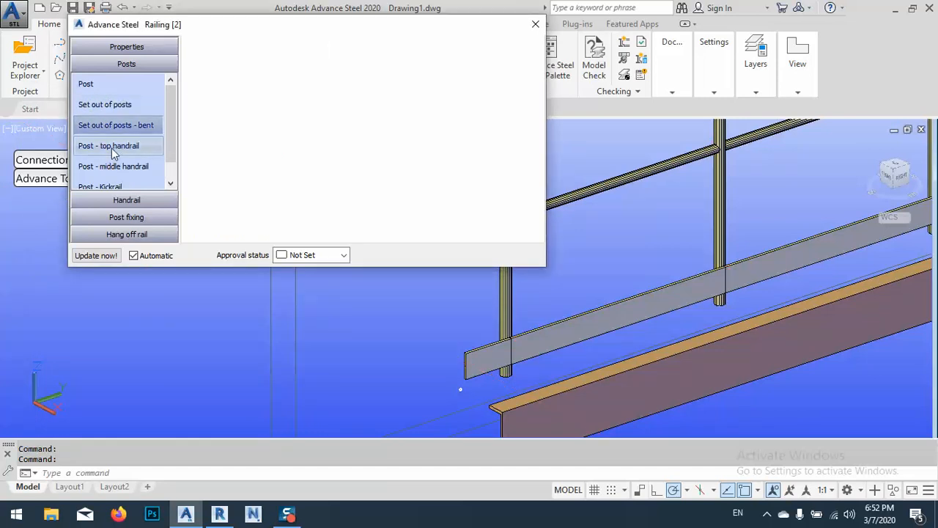
{"action": "left_click", "coordinate": [111, 146]}
{"action": "left_click", "coordinate": [110, 105]}
{"action": "left_click", "coordinate": [112, 126]}
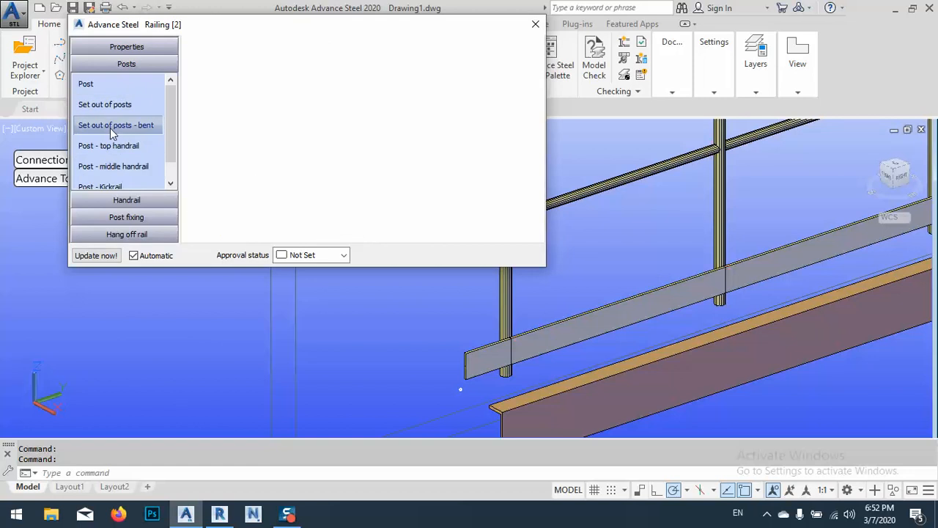
{"action": "left_click", "coordinate": [111, 146]}
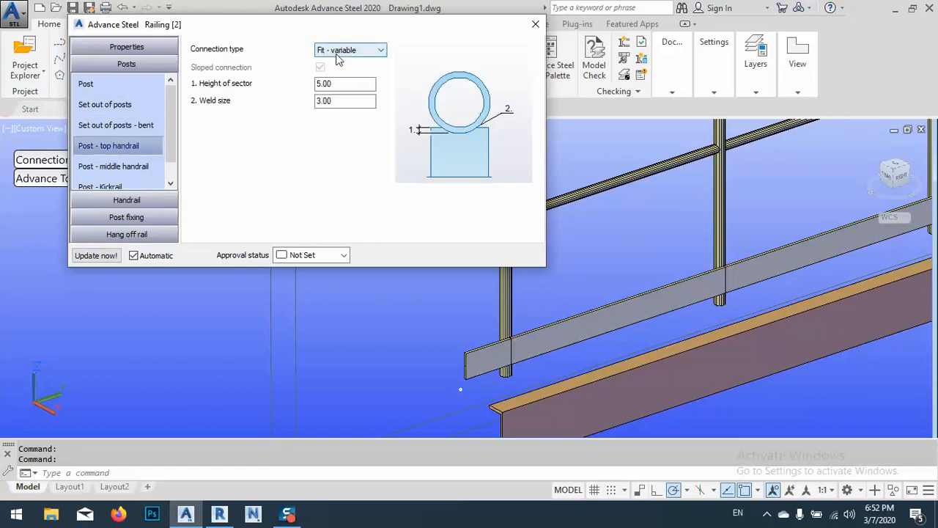
Try the Cap & stool, Flush and By flange connection types where the first post meets the top handrail
{"action": "middle_click_drag", "start_coordinate": [621, 172], "coordinate": [760, 261]}
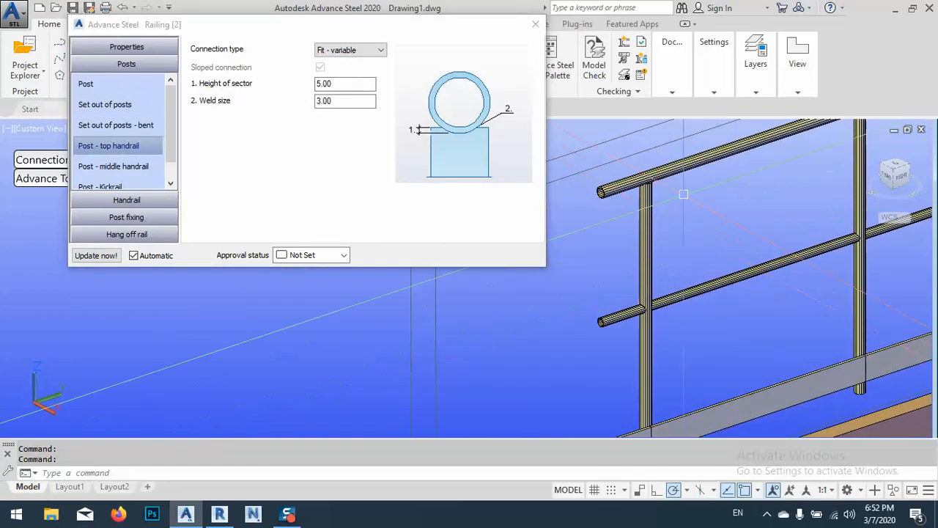
{"action": "scroll", "coordinate": [683, 194], "scroll_direction": "up", "scroll_amount": 5}
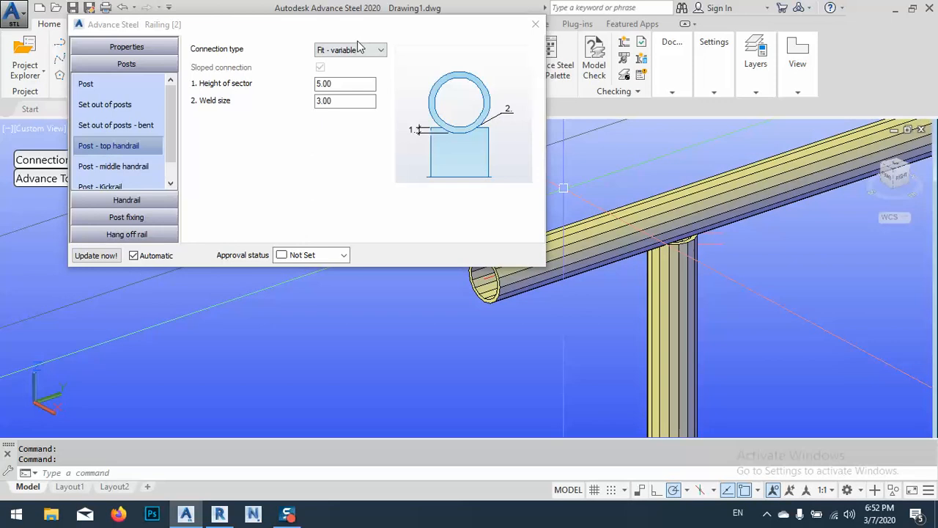
{"action": "left_click", "coordinate": [358, 50]}
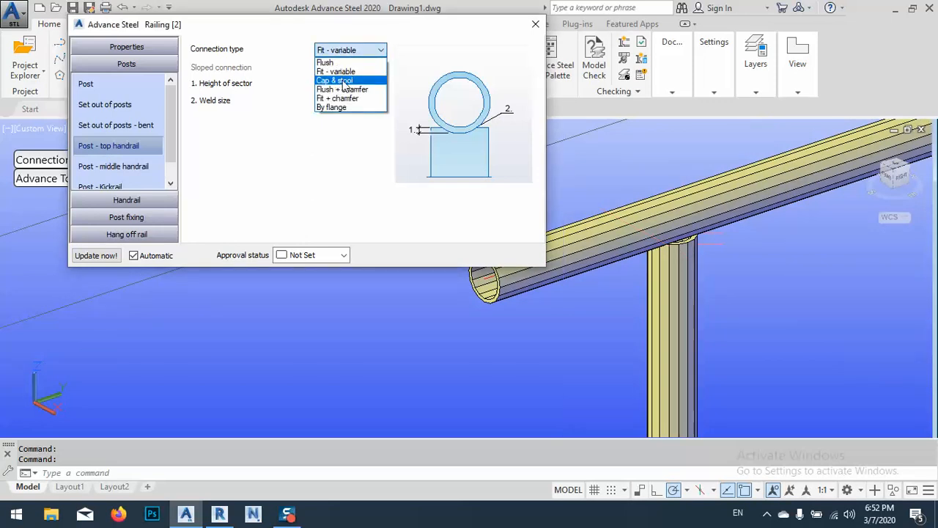
{"action": "left_click", "coordinate": [345, 81]}
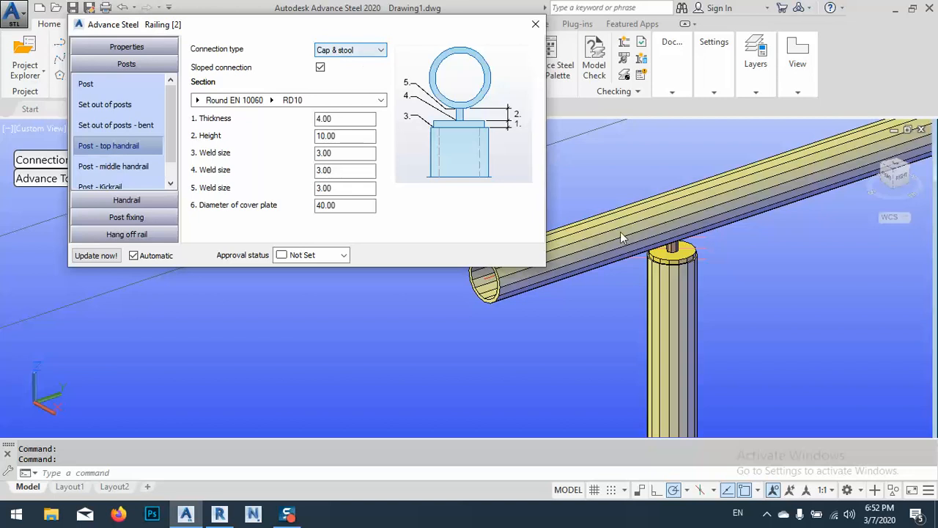
{"action": "left_click", "coordinate": [351, 50]}
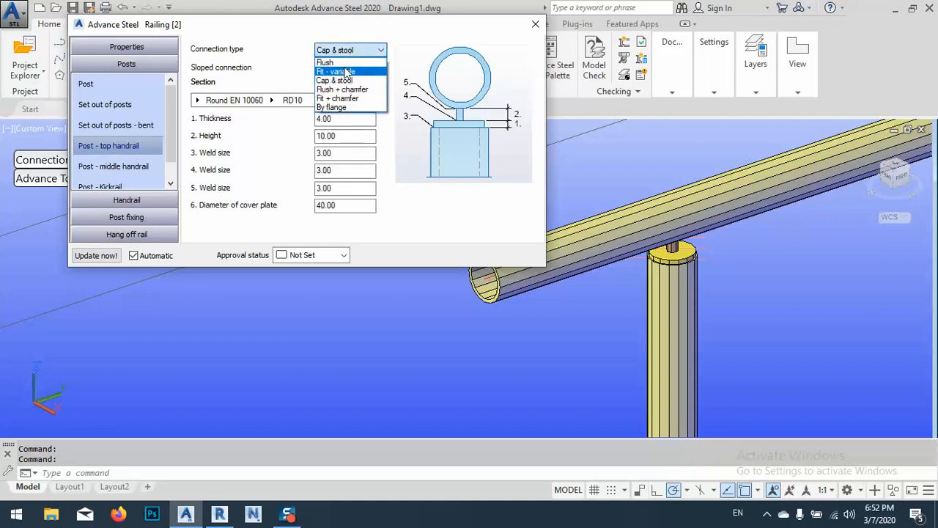
{"action": "left_click", "coordinate": [327, 62]}
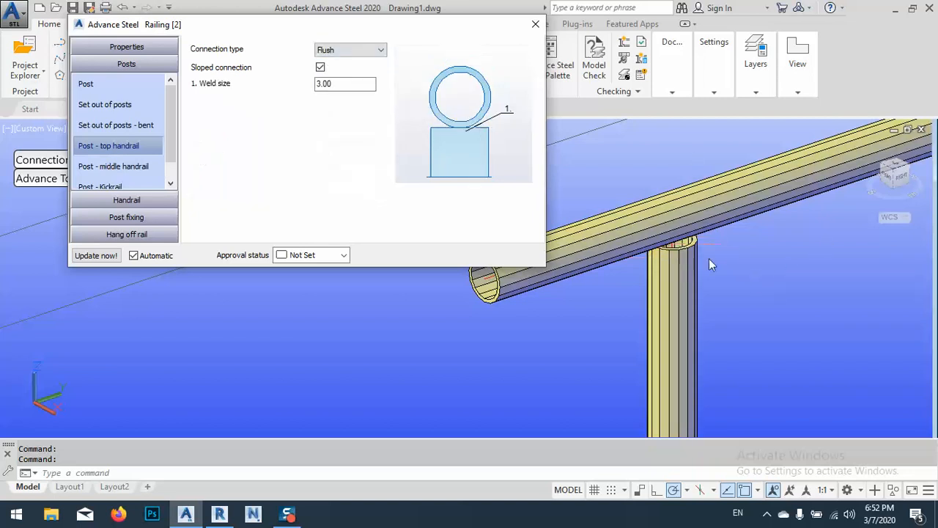
{"action": "left_click", "coordinate": [341, 51]}
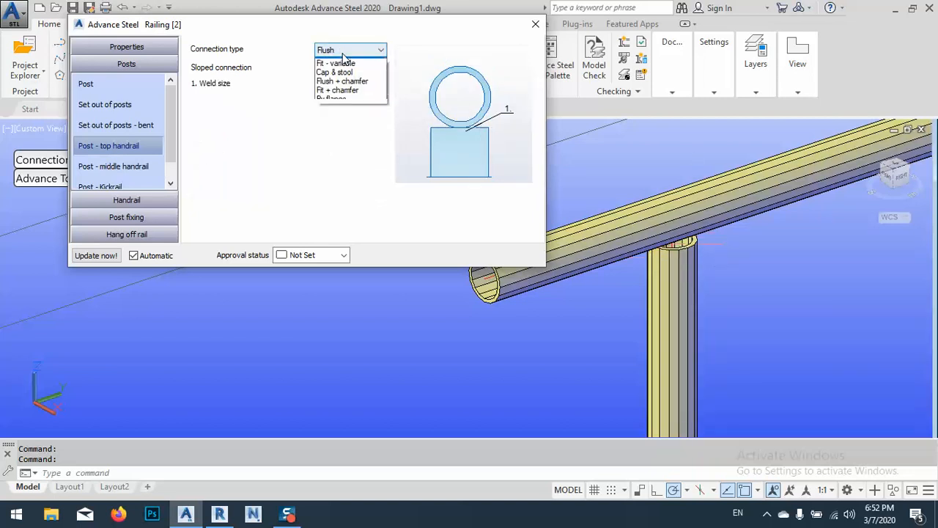
{"action": "left_click", "coordinate": [337, 109]}
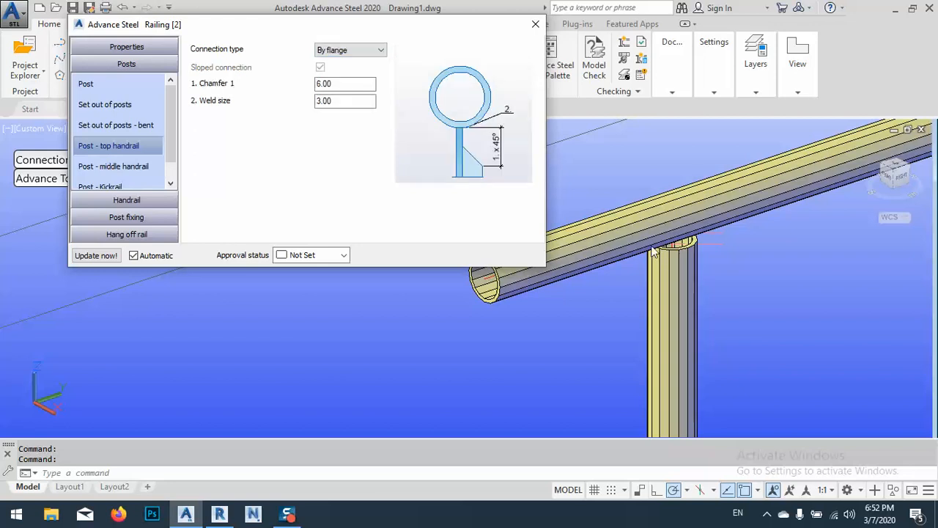
Set the connection type between the posts and the top handrail to Fit + chamfer
{"action": "left_click", "coordinate": [347, 50]}
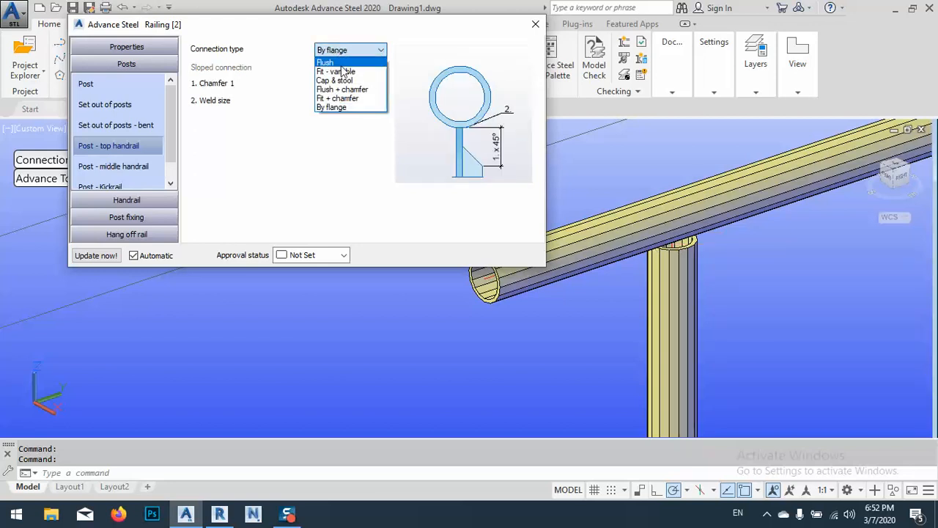
{"action": "left_click", "coordinate": [342, 98]}
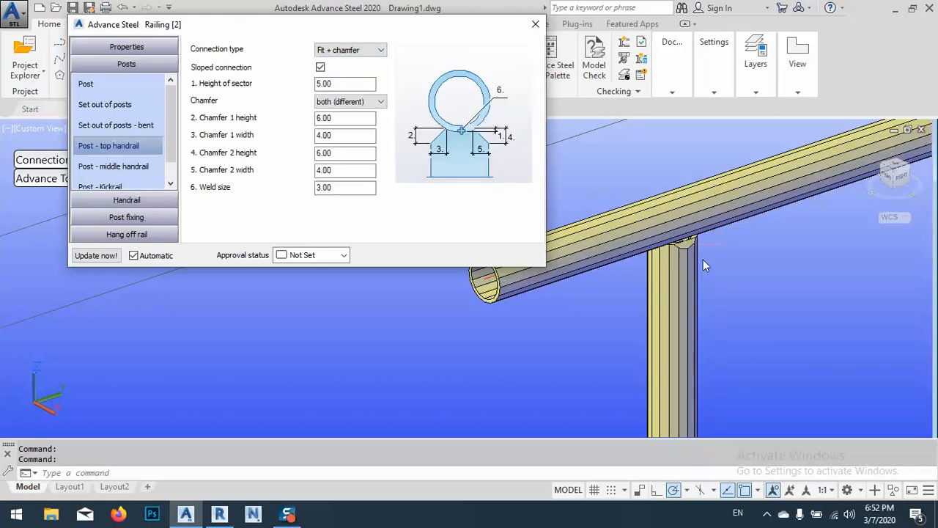
Try the Flush + chamfer connection between the posts and the top handrail, and set the connection type to Cap & stool
{"action": "left_click", "coordinate": [348, 50]}
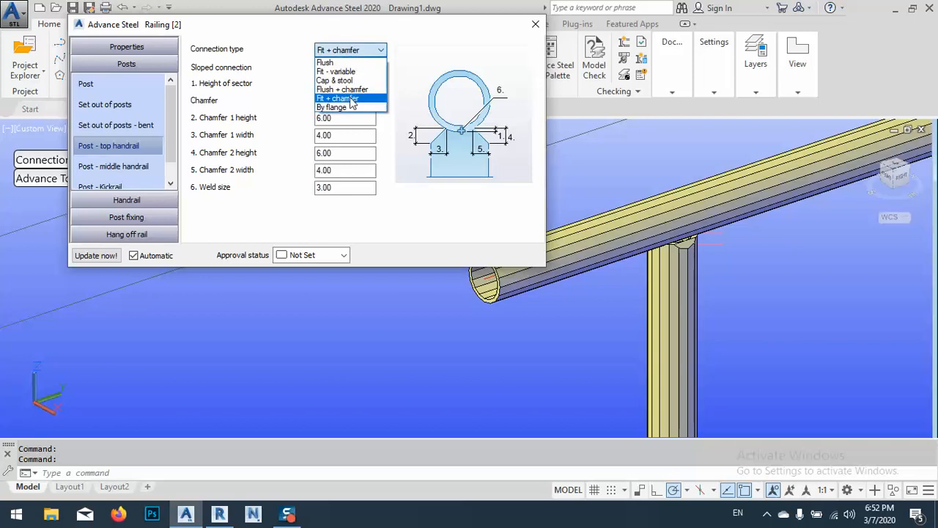
{"action": "left_click", "coordinate": [323, 90]}
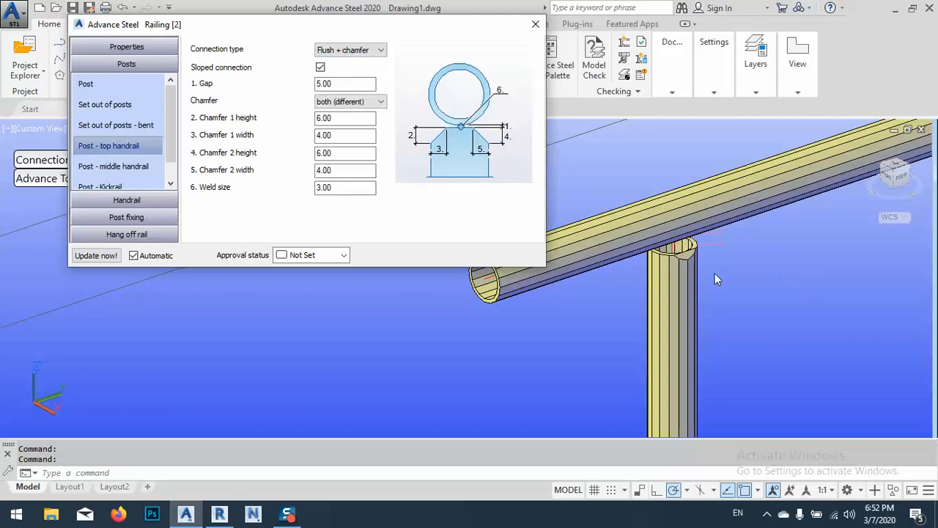
{"action": "left_click", "coordinate": [347, 50]}
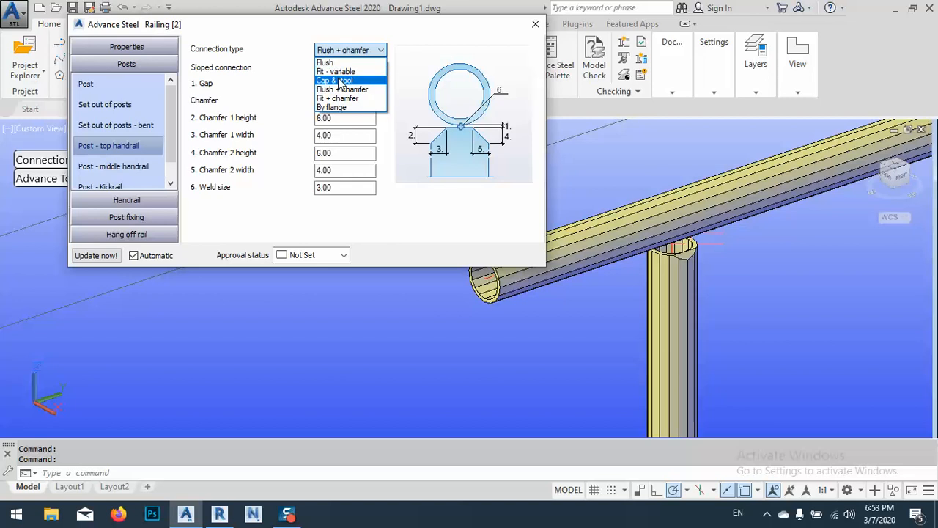
{"action": "left_click", "coordinate": [340, 80]}
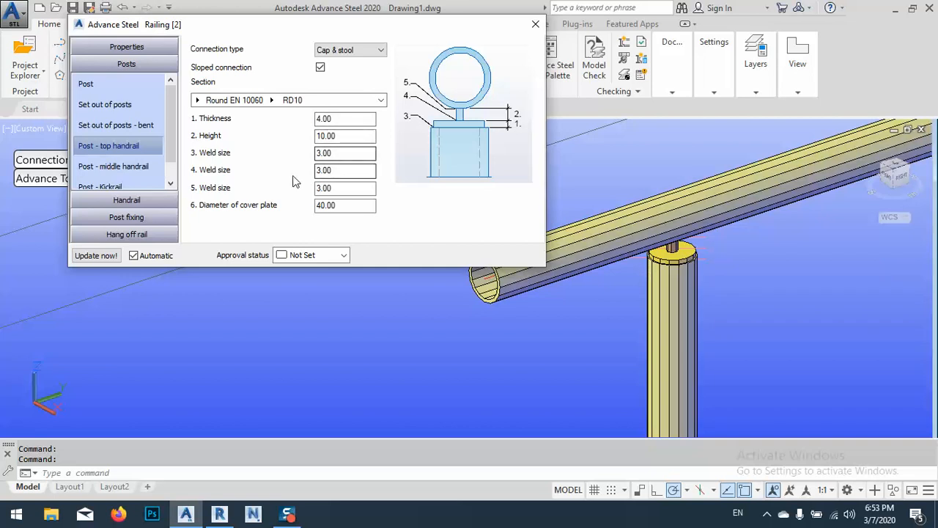
Try the Flush connection type between the posts and the middle handrail
{"action": "left_click", "coordinate": [97, 167]}
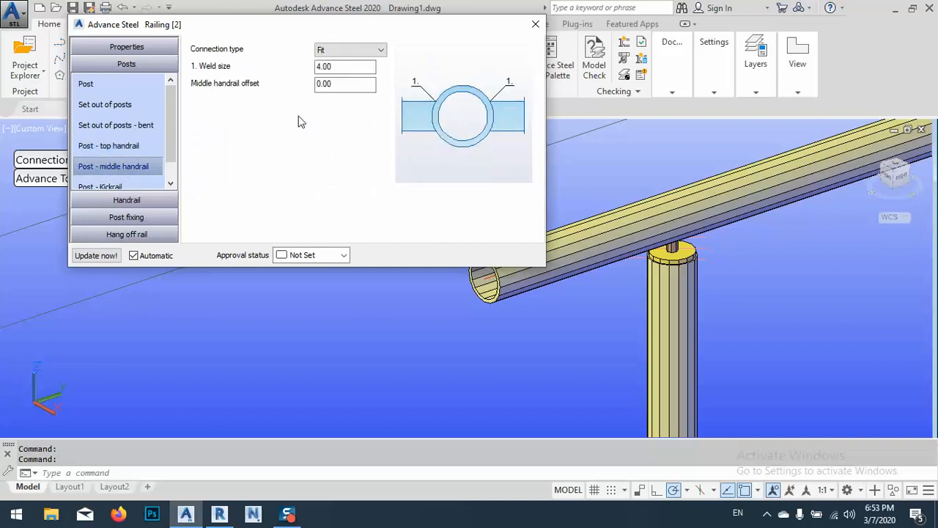
{"action": "scroll", "coordinate": [733, 293], "scroll_direction": "down", "scroll_amount": 5}
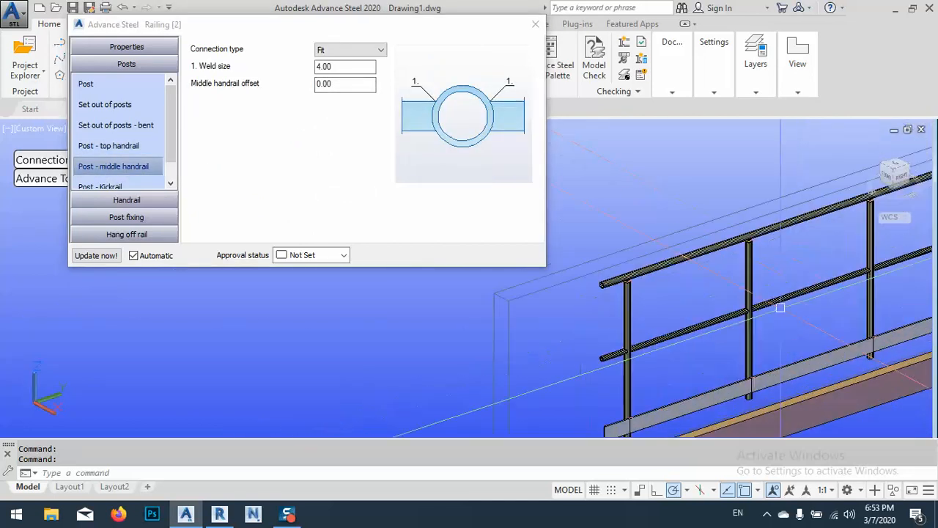
{"action": "scroll", "coordinate": [781, 308], "scroll_direction": "up", "scroll_amount": 3}
{"action": "middle_click_drag", "start_coordinate": [754, 214], "coordinate": [690, 260]}
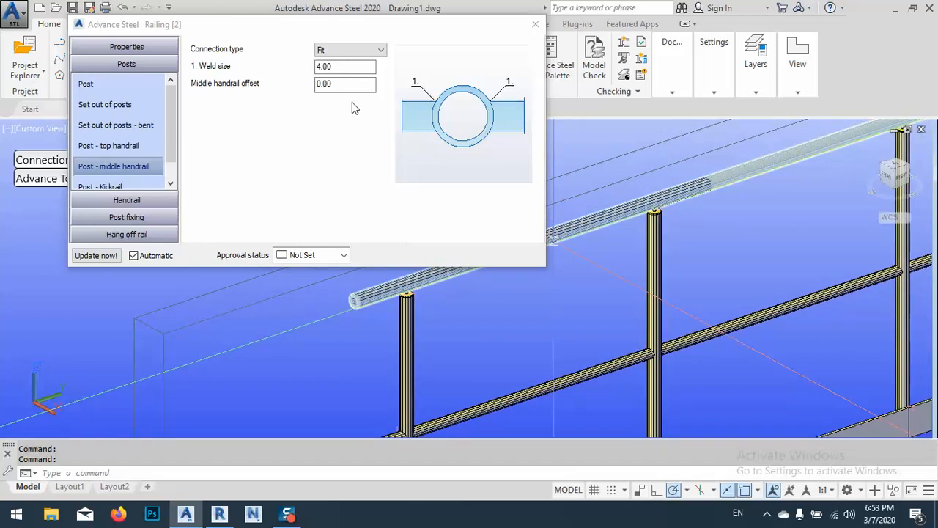
{"action": "left_click", "coordinate": [344, 50]}
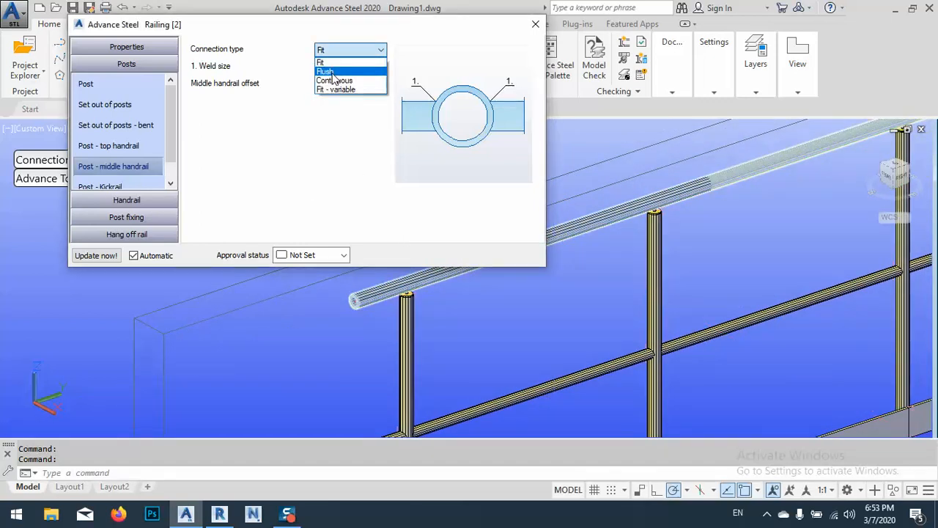
{"action": "left_click", "coordinate": [334, 72]}
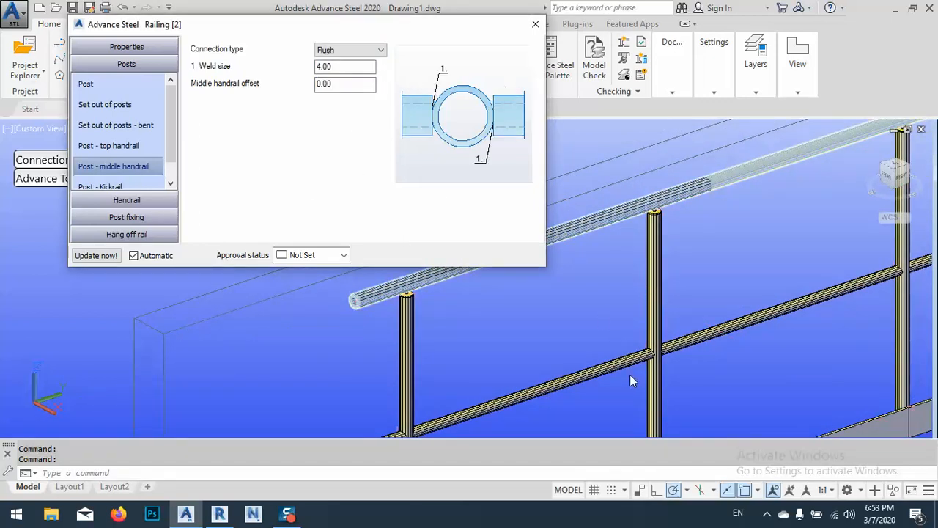
{"action": "scroll", "coordinate": [651, 357], "scroll_direction": "up", "scroll_amount": 4}
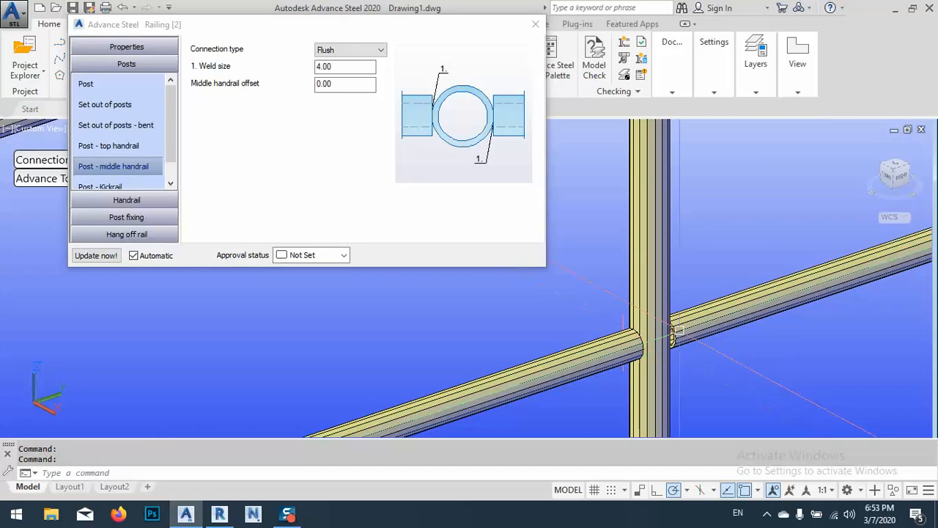
Try the Continuous connection between the posts and the middle handrail, and set the connection type to Fit - variable
{"action": "left_click", "coordinate": [351, 50]}
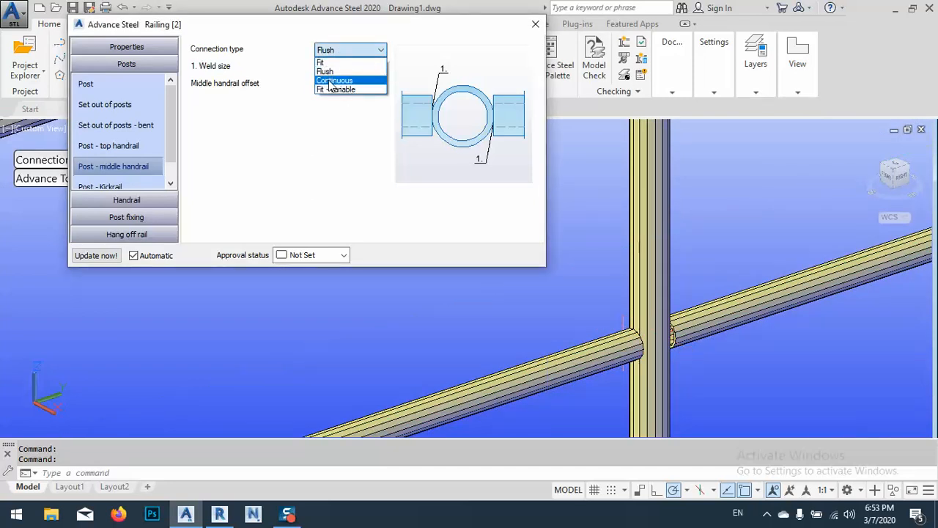
{"action": "left_click", "coordinate": [334, 80]}
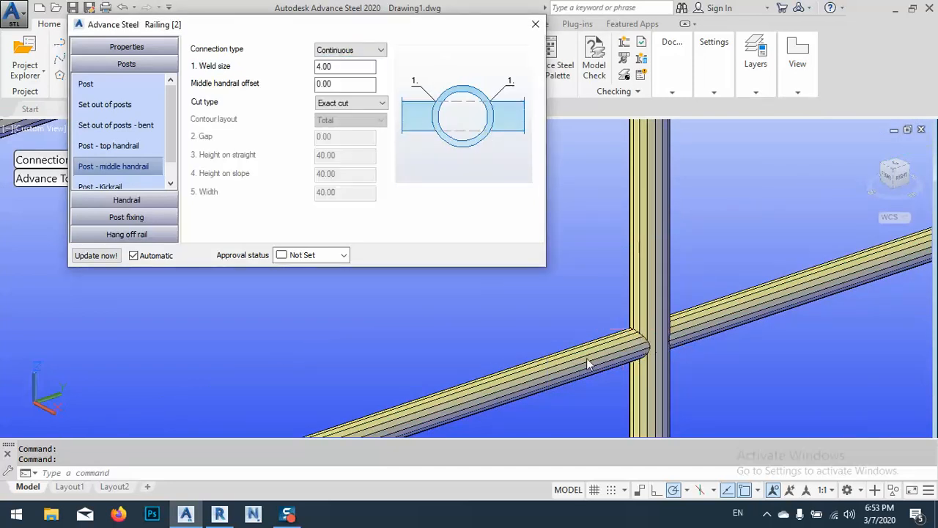
{"action": "left_click", "coordinate": [339, 50]}
{"action": "left_click", "coordinate": [336, 90]}
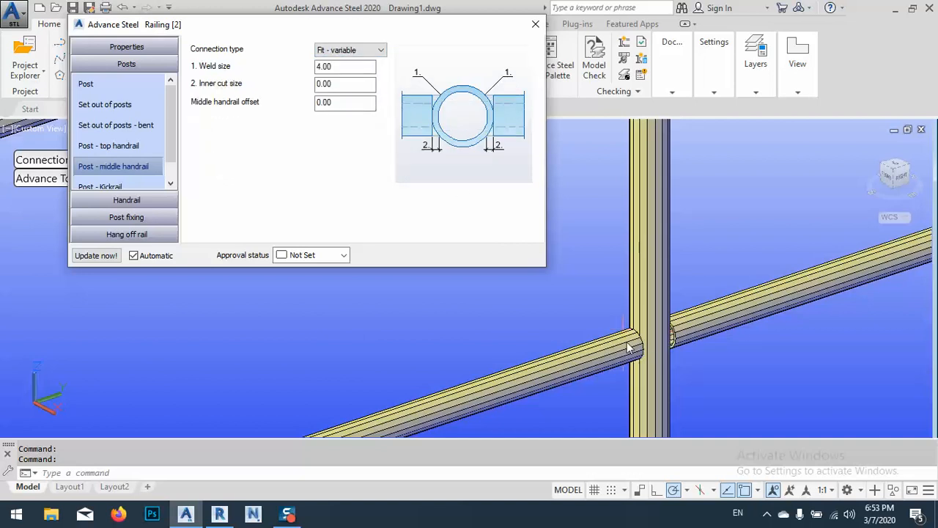
Review the post-to-kickrail connection and the top handrail settings, with the railing's near end in view
{"action": "left_click", "coordinate": [101, 187]}
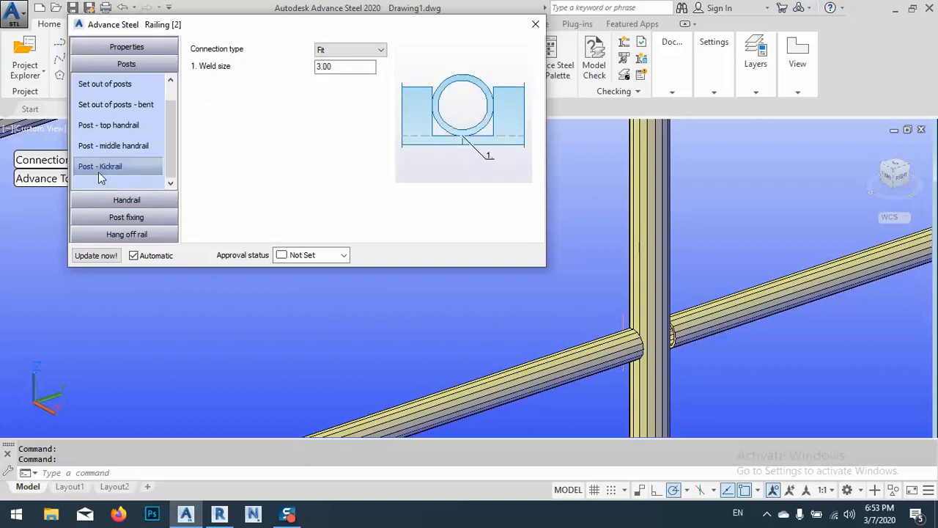
{"action": "scroll", "coordinate": [637, 175], "scroll_direction": "down", "scroll_amount": 5}
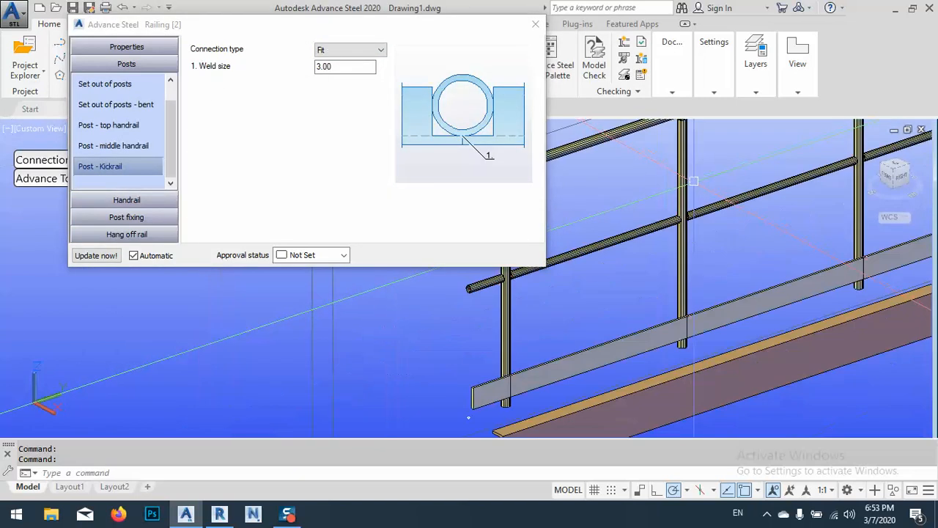
{"action": "left_click", "coordinate": [127, 200]}
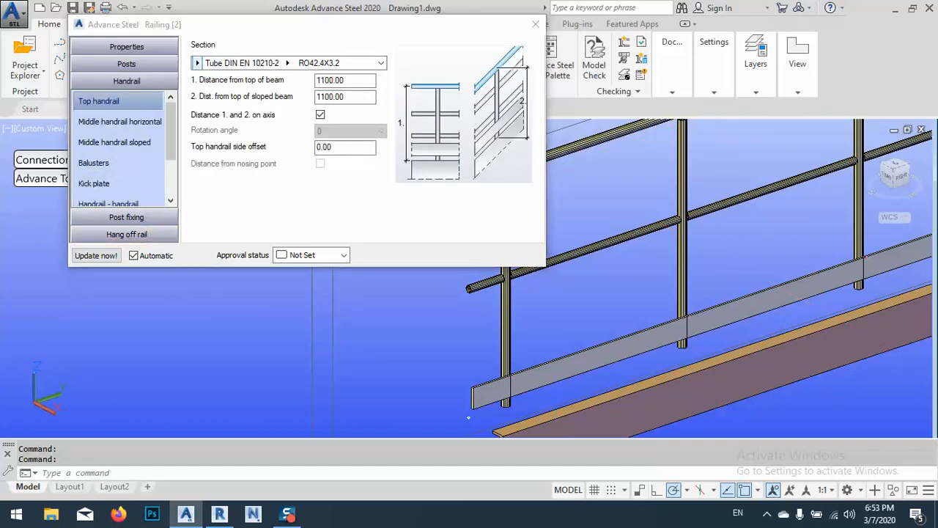
{"action": "middle_click_drag", "start_coordinate": [627, 259], "coordinate": [733, 361]}
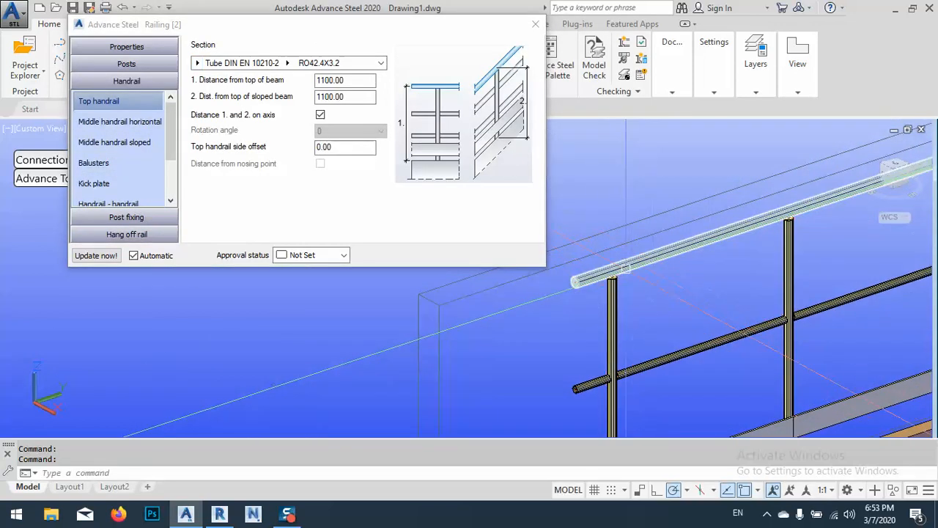
{"action": "middle_click_drag", "start_coordinate": [627, 292], "coordinate": [481, 143], "text": "shift"}
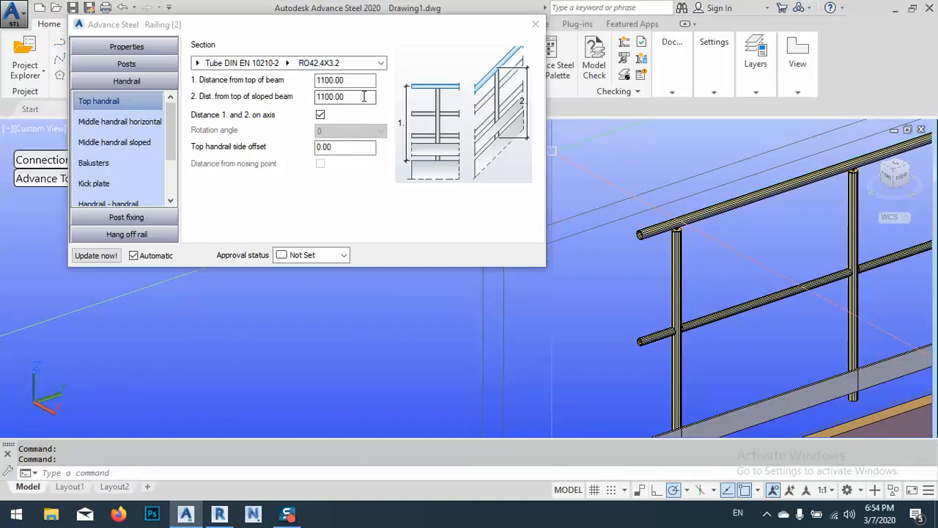
Set the top handrail's distance from the top of the beam and from the top of the sloped beam to 1000
{"action": "double_click", "coordinate": [356, 96]}
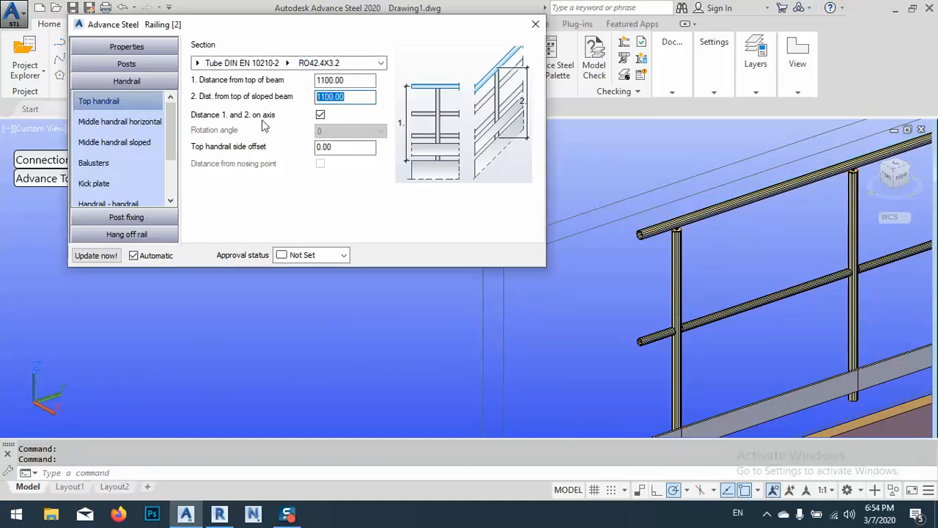
{"action": "type", "text": "1000"}
{"action": "left_click", "coordinate": [351, 81]}
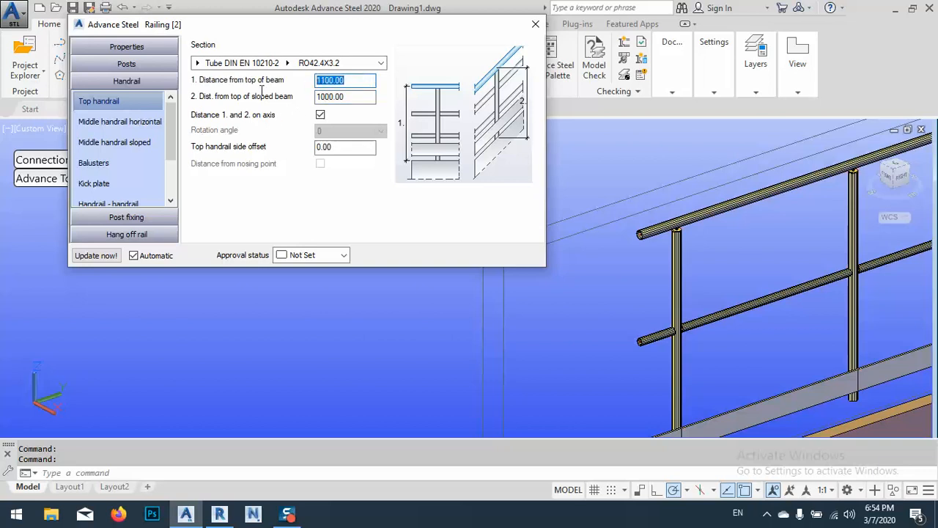
{"action": "type", "text": "10"}
{"action": "left_click", "coordinate": [353, 99]}
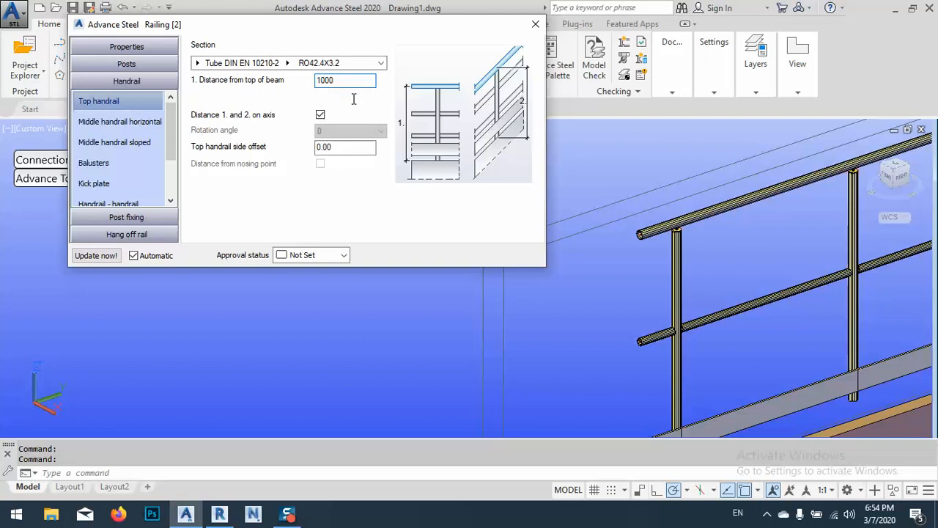
Set the number of horizontal middle handrails to 2
{"action": "left_click", "coordinate": [98, 123]}
{"action": "scroll", "coordinate": [733, 253], "scroll_direction": "down", "scroll_amount": 3}
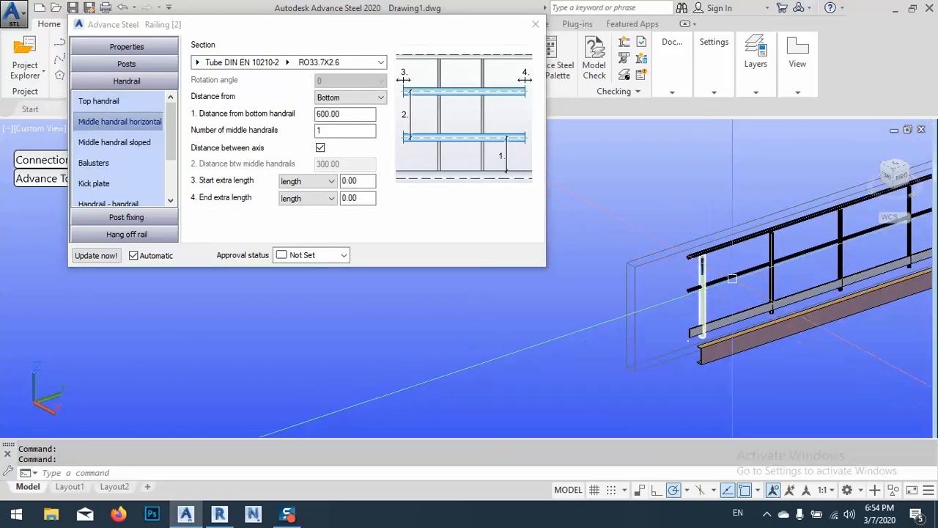
{"action": "left_click", "coordinate": [288, 145]}
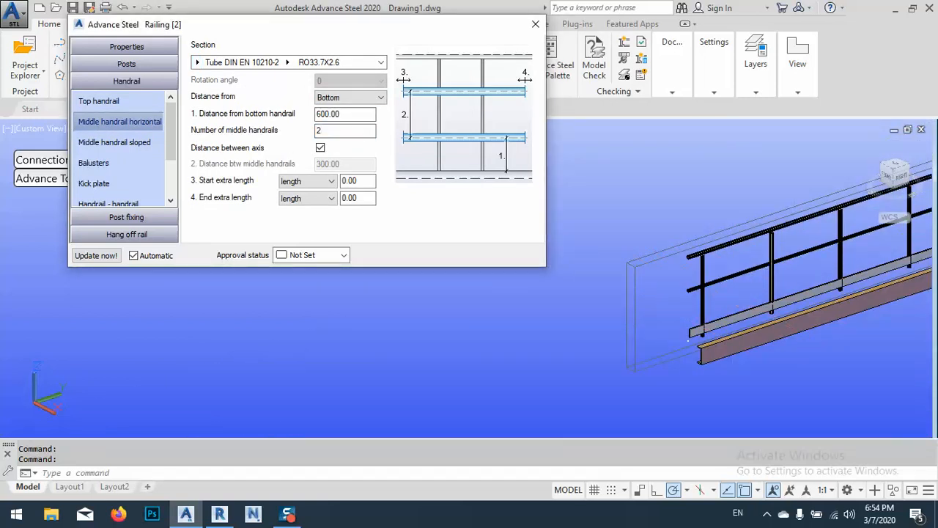
{"action": "type", "text": "2"}
{"action": "key", "text": "Return"}
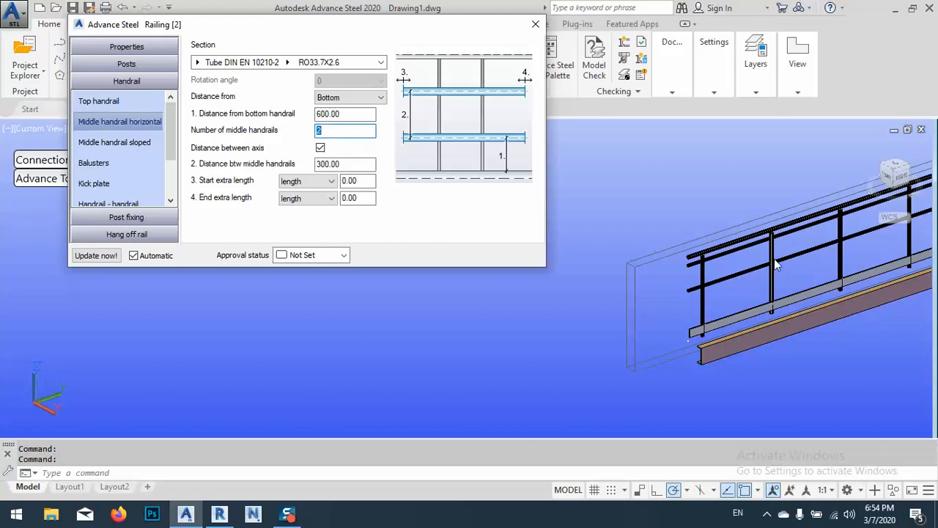
Inspect the middle handrails at the railing's near end and set their distance from the bottom handrail to 300
{"action": "left_click", "coordinate": [367, 117]}
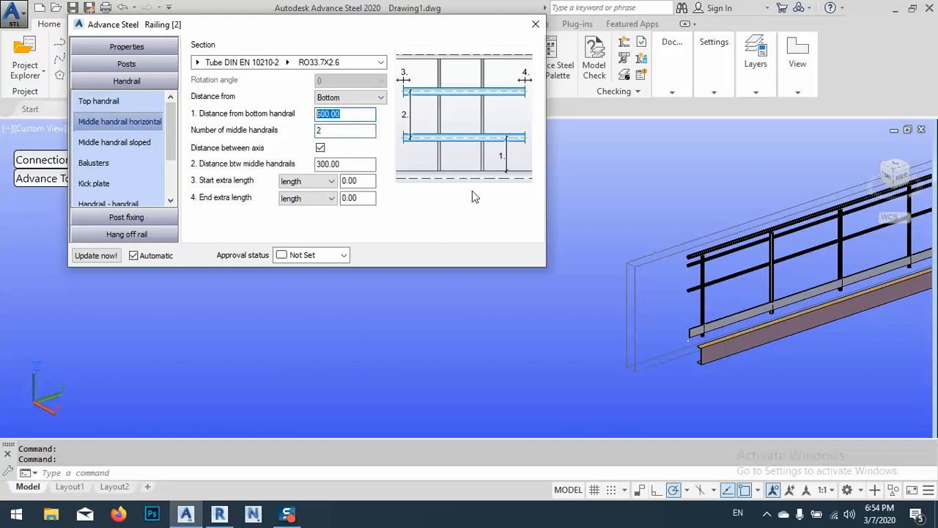
{"action": "left_click", "coordinate": [785, 308]}
{"action": "scroll", "coordinate": [729, 303], "scroll_direction": "up", "scroll_amount": 5}
{"action": "middle_click_drag", "start_coordinate": [751, 279], "coordinate": [695, 312]}
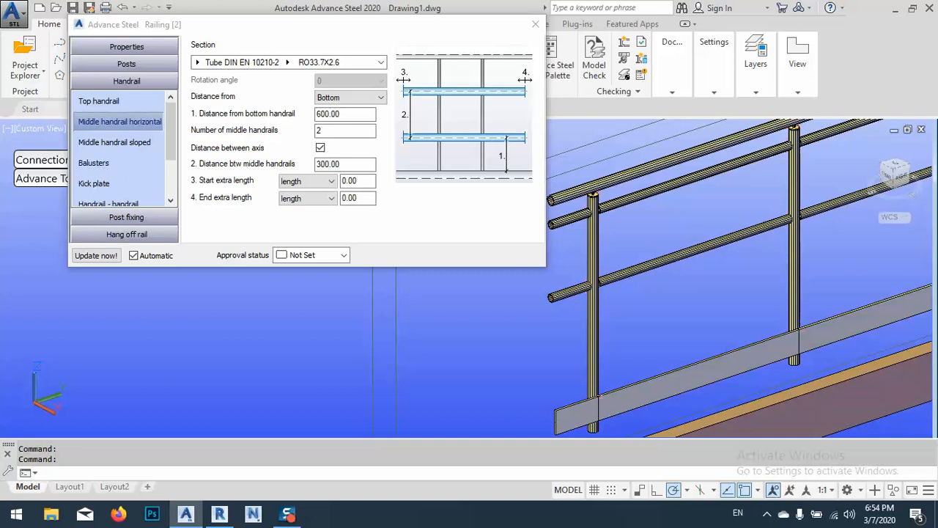
{"action": "scroll", "coordinate": [739, 278], "scroll_direction": "down", "scroll_amount": 3}
{"action": "left_click", "coordinate": [344, 114]}
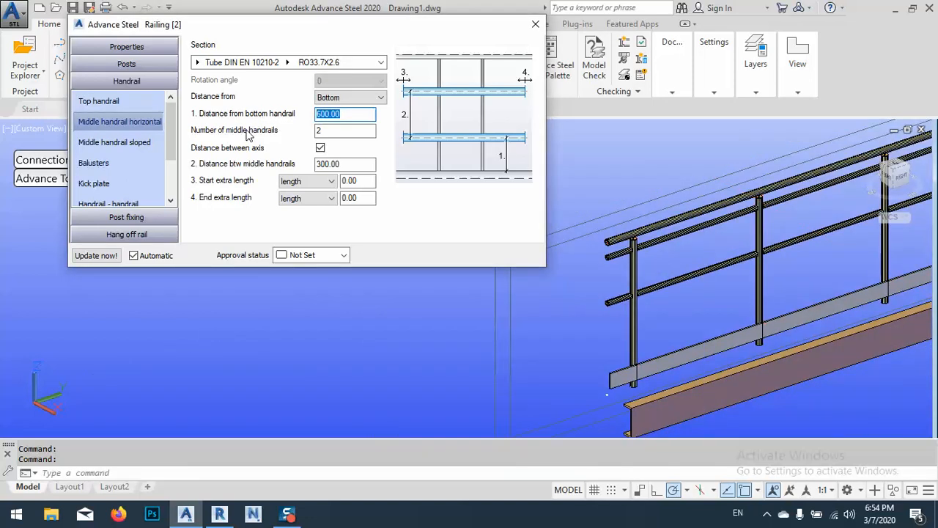
{"action": "type", "text": "30"}
{"action": "key", "text": "Return"}
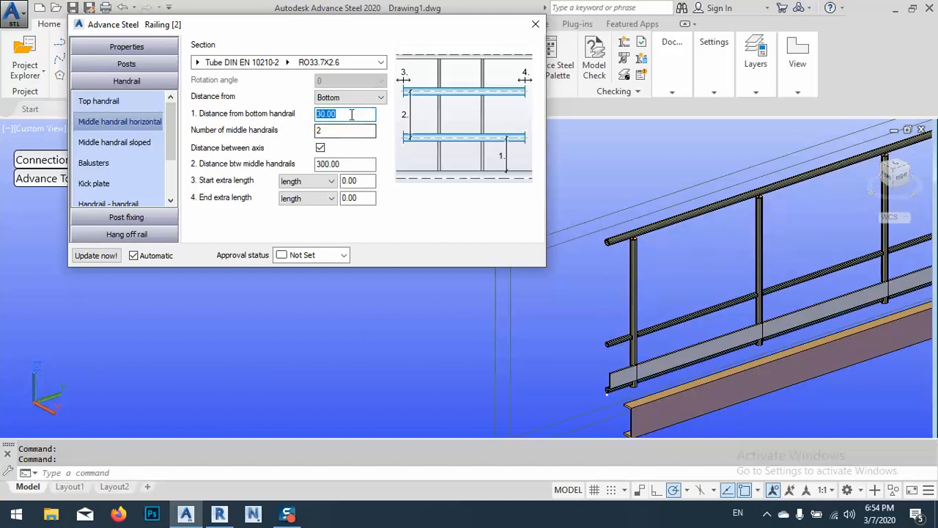
{"action": "type", "text": "300"}
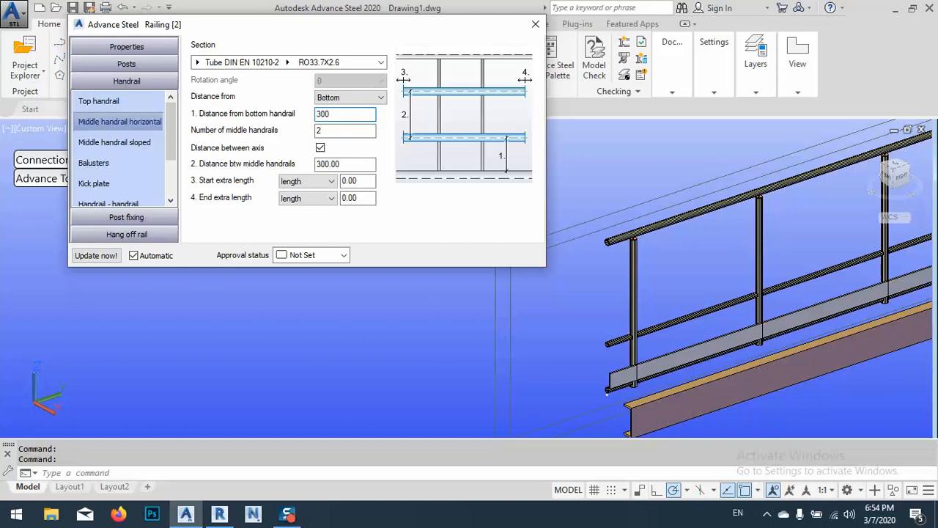
{"action": "key", "text": "Return"}
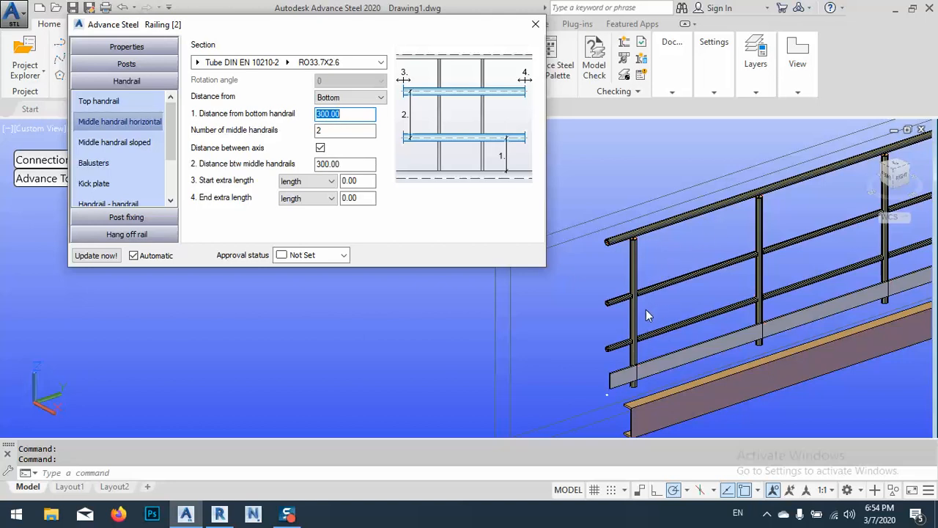
Set the distance between the horizontal middle handrails to 400
{"action": "left_click", "coordinate": [356, 164]}
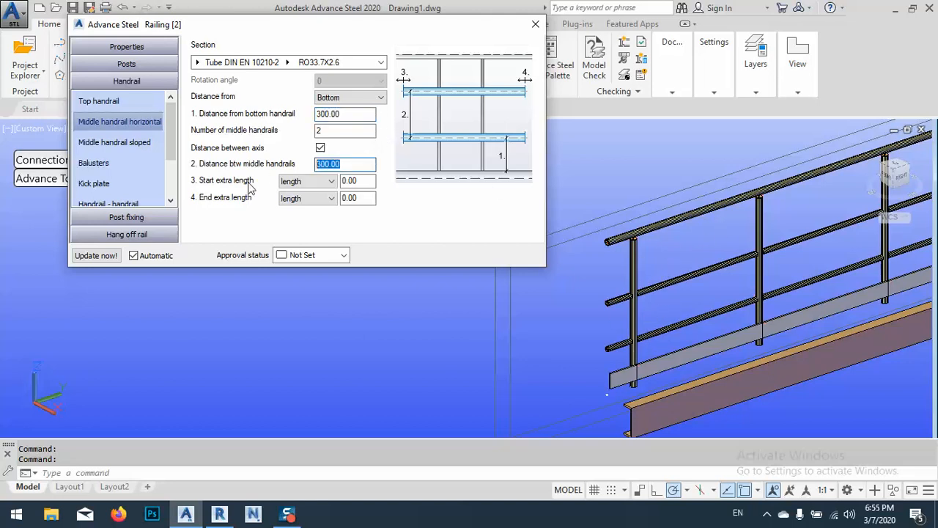
{"action": "type", "text": "4"}
{"action": "key", "text": "Return"}
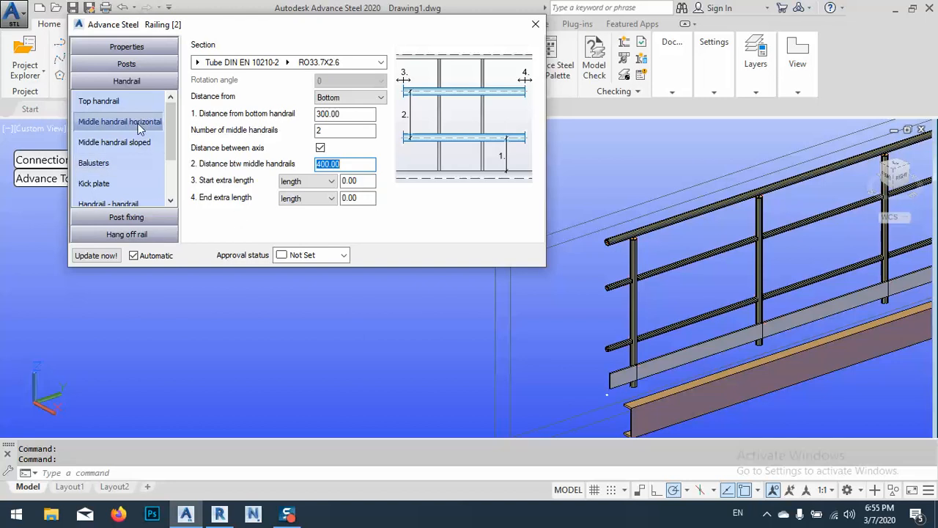
Create balusters between the railing's middle handrails and set their maximum centres to 100
{"action": "left_click", "coordinate": [125, 143]}
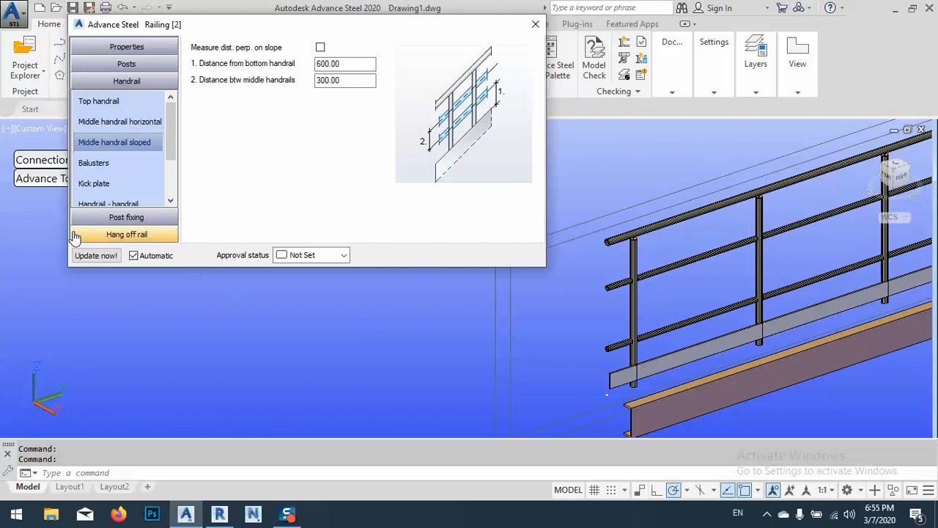
{"action": "left_click", "coordinate": [109, 165]}
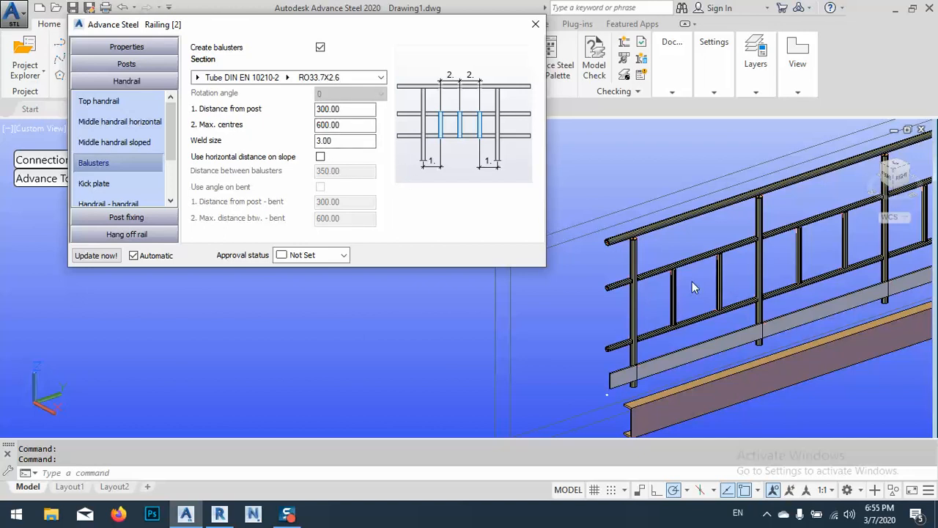
{"action": "left_click", "coordinate": [366, 124]}
{"action": "left_click_drag", "start_coordinate": [354, 124], "coordinate": [246, 143]}
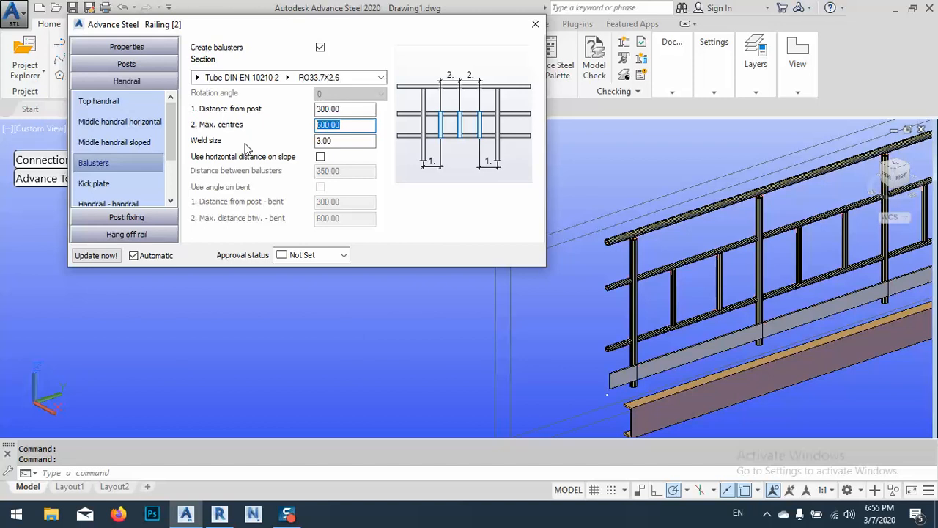
{"action": "type", "text": "1"}
{"action": "key", "text": "Return"}
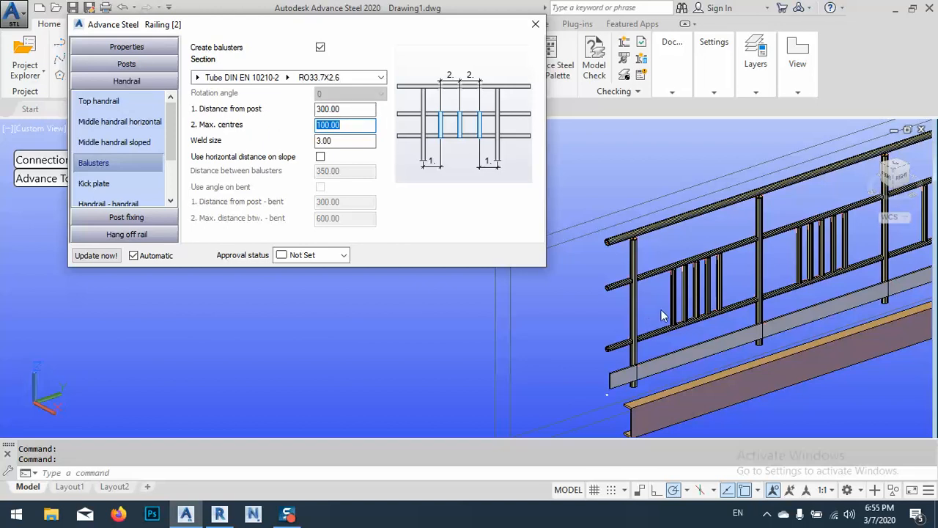
Set the balusters' distance from the post to 200 and their maximum centres to 200
{"action": "double_click", "coordinate": [350, 109]}
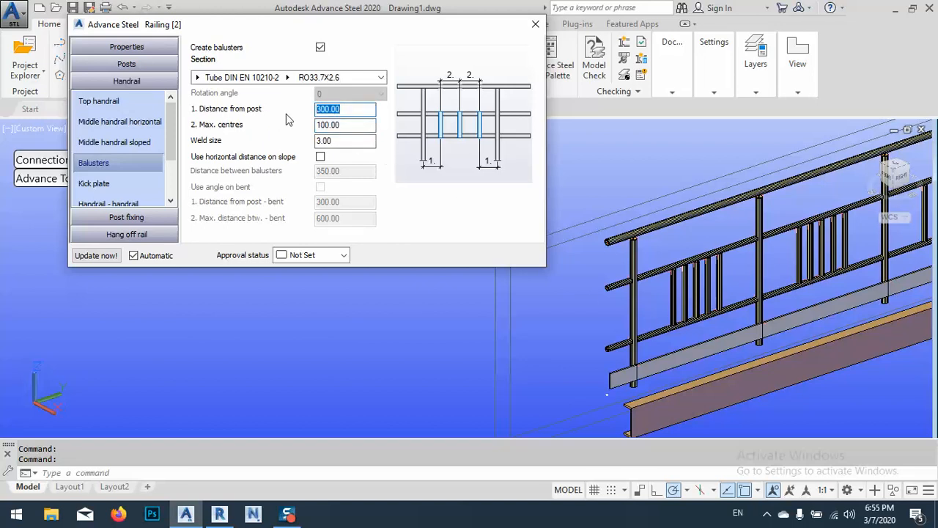
{"action": "type", "text": "200"}
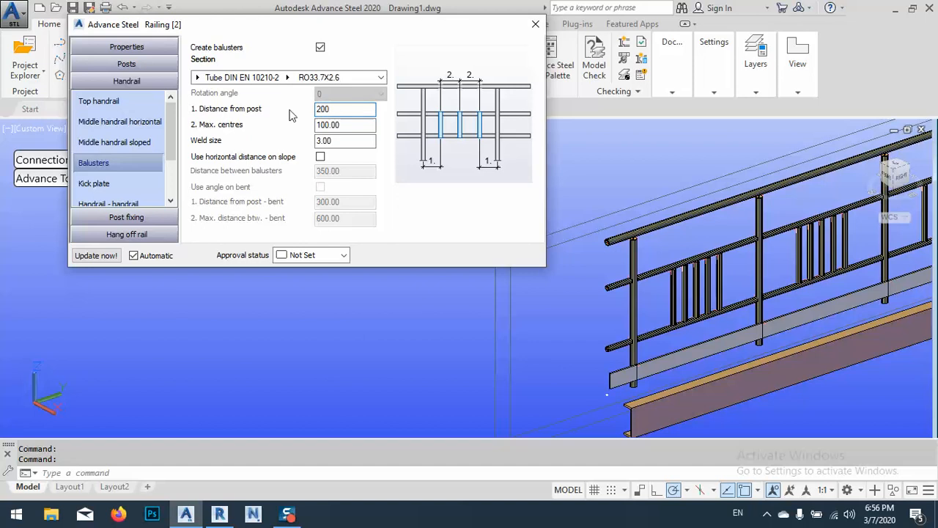
{"action": "left_click", "coordinate": [359, 126]}
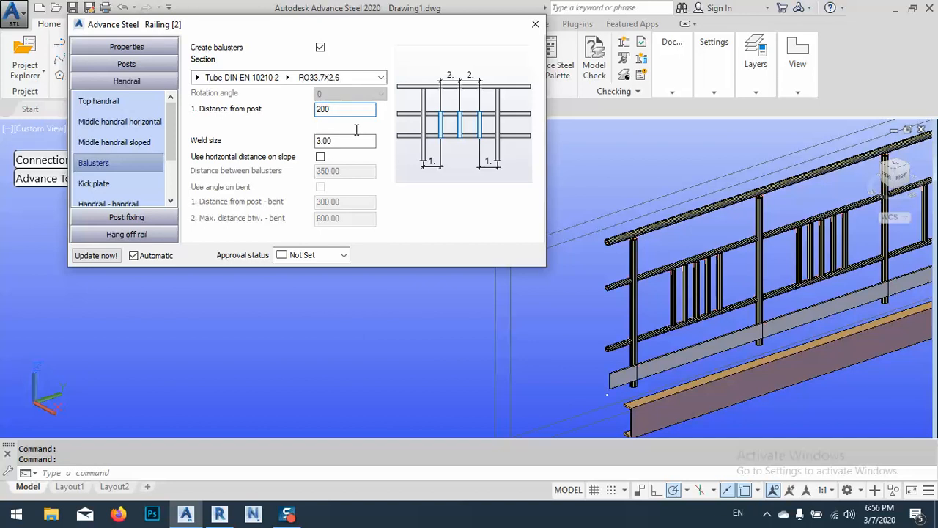
{"action": "key", "text": "Tab"}
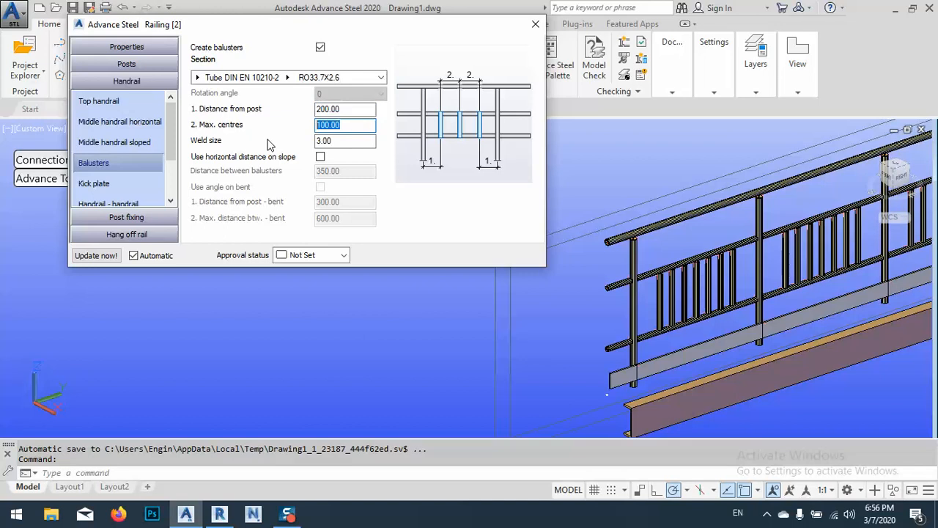
{"action": "type", "text": "2"}
{"action": "key", "text": "Return"}
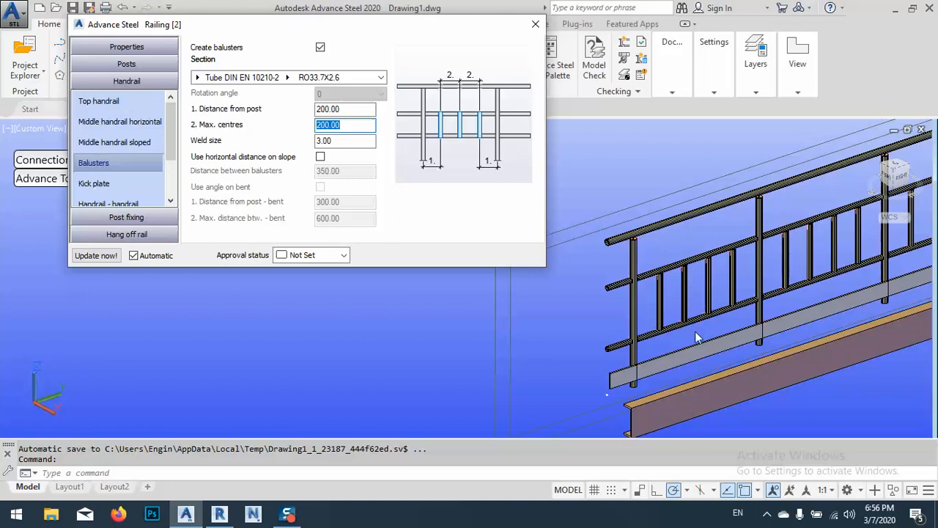
Remove the kick rail from the railing
{"action": "left_click", "coordinate": [117, 187]}
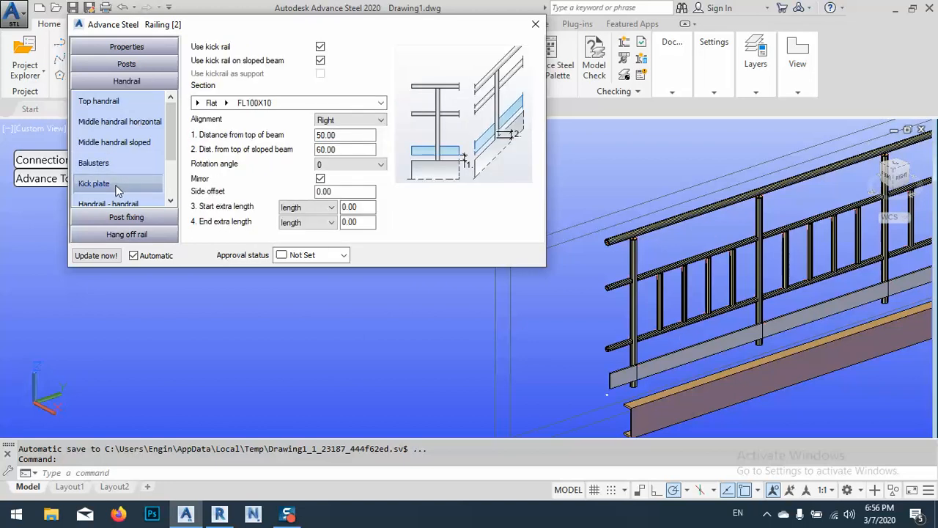
{"action": "left_click", "coordinate": [320, 60]}
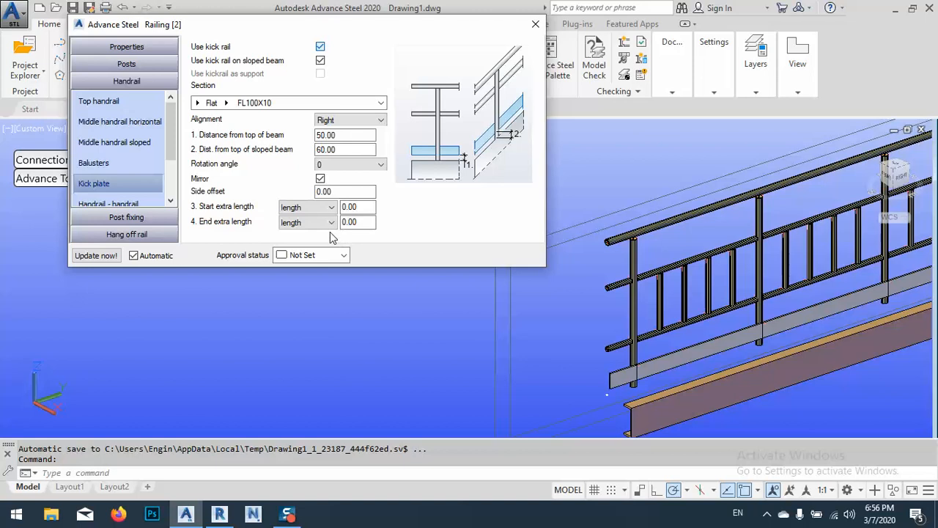
{"action": "left_click", "coordinate": [320, 46]}
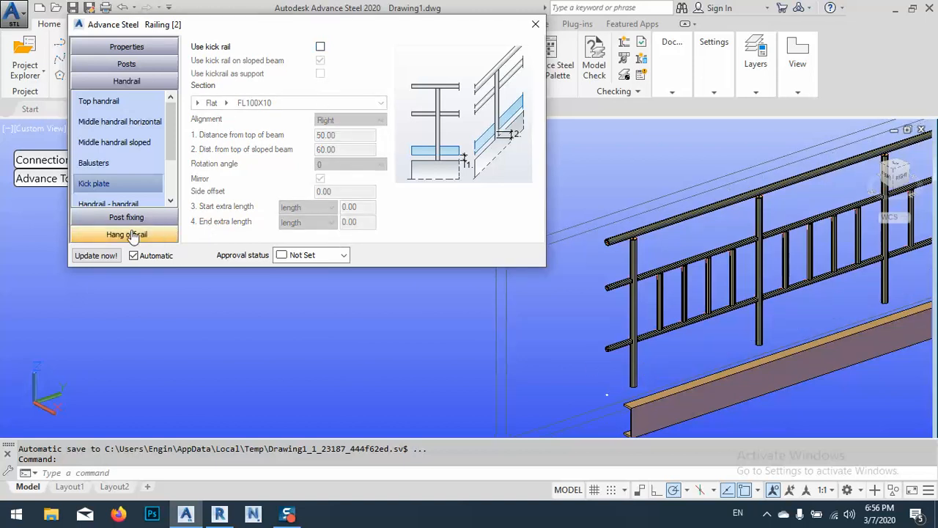
Try a radiused connection between adjoining handrails and set the connection type back to Mitre cut
{"action": "left_click", "coordinate": [120, 202]}
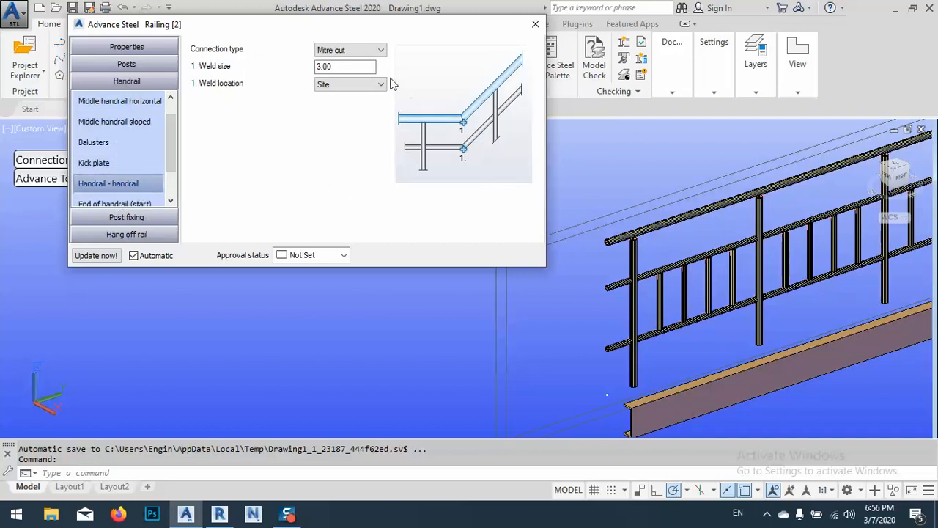
{"action": "left_click", "coordinate": [357, 51]}
{"action": "left_click", "coordinate": [358, 63]}
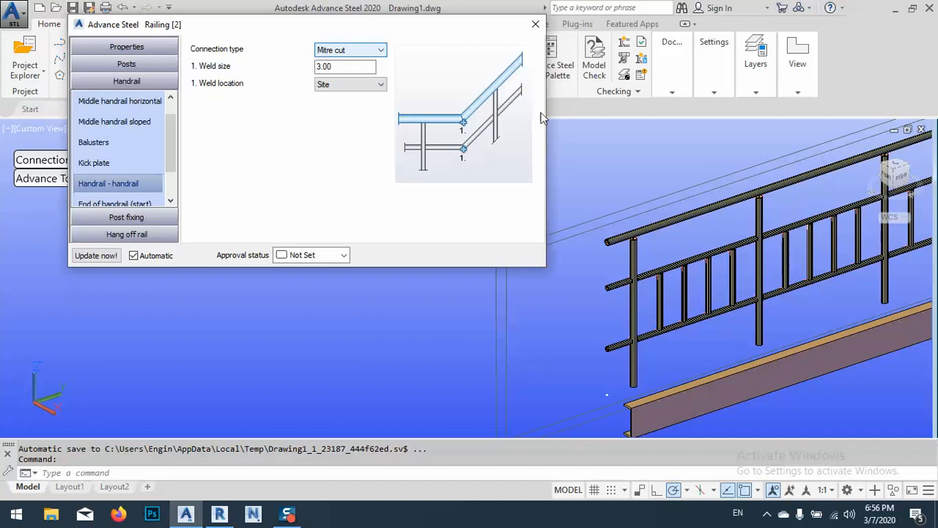
{"action": "scroll", "coordinate": [660, 235], "scroll_direction": "down", "scroll_amount": 6}
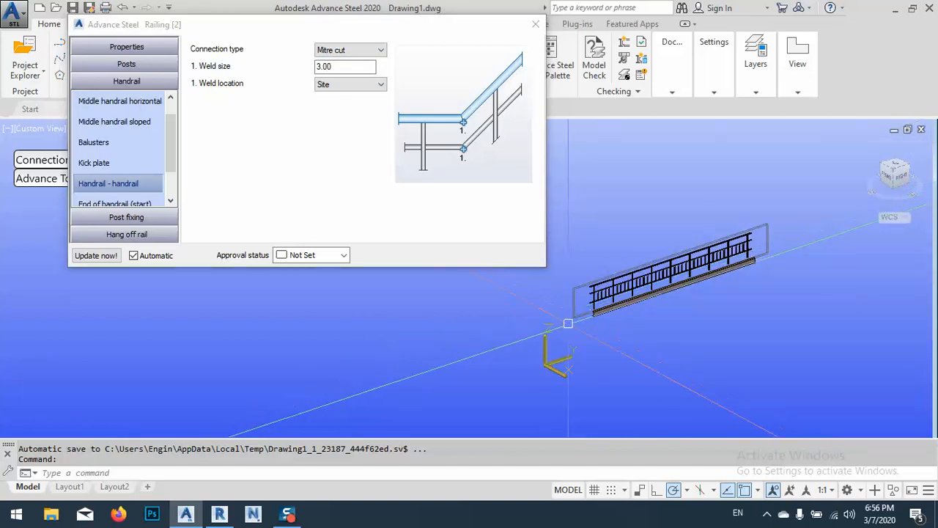
{"action": "left_click", "coordinate": [347, 51]}
{"action": "left_click", "coordinate": [334, 70]}
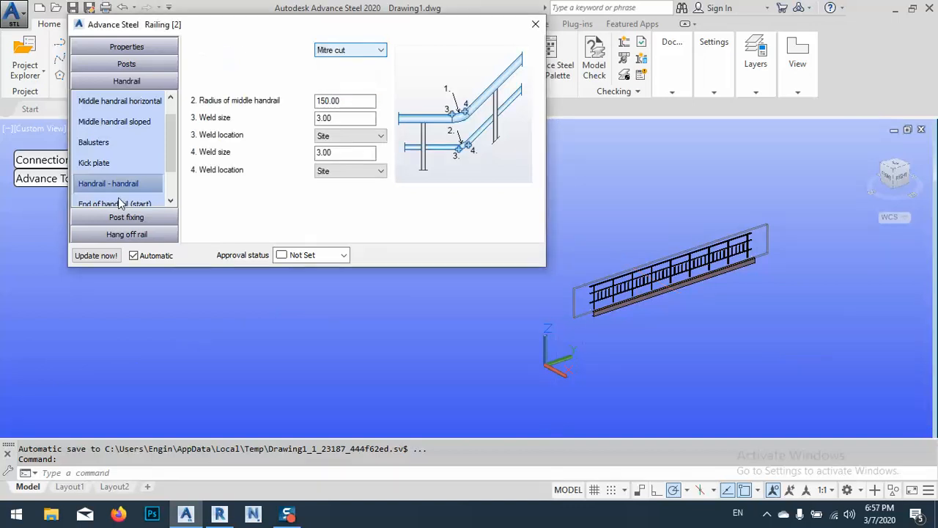
Set the connection type at the start end of the handrail to Loop
{"action": "left_click", "coordinate": [171, 200]}
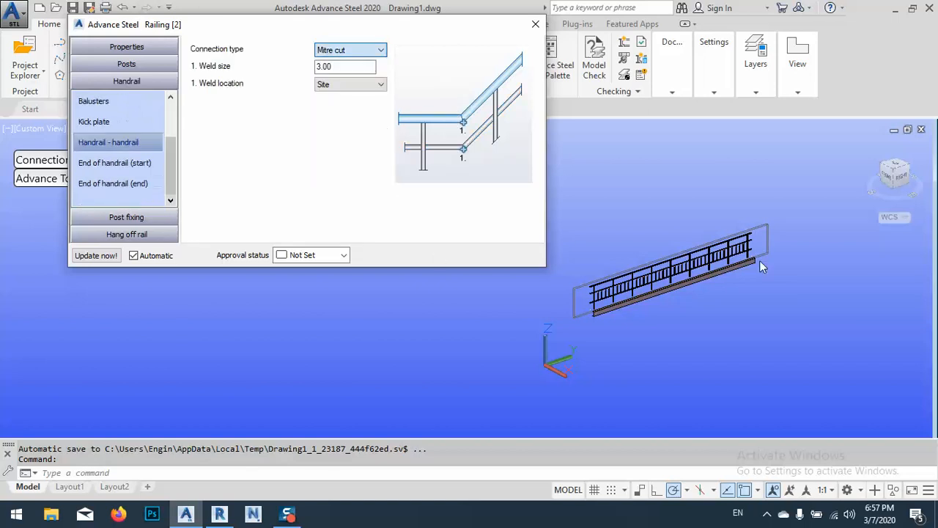
{"action": "left_click", "coordinate": [109, 162]}
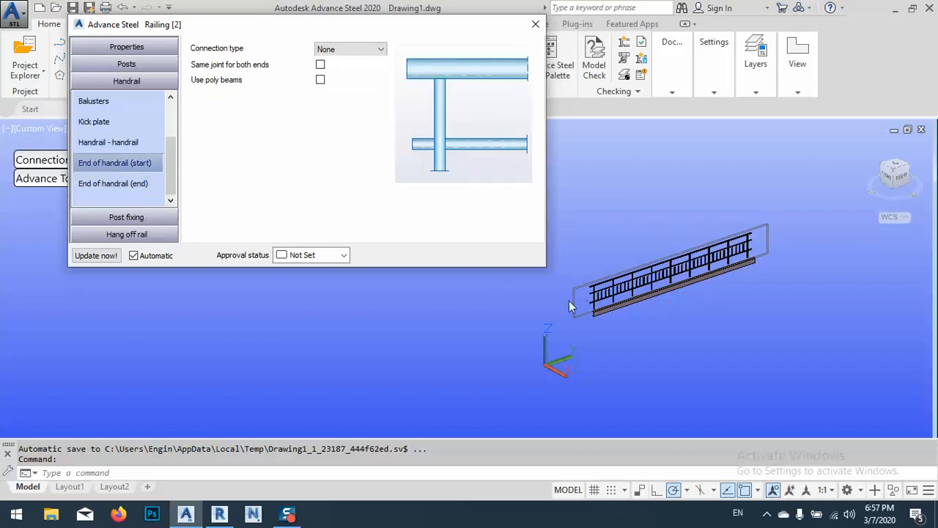
{"action": "scroll", "coordinate": [579, 284], "scroll_direction": "up", "scroll_amount": 5}
{"action": "left_click", "coordinate": [633, 323]}
{"action": "scroll", "coordinate": [675, 321], "scroll_direction": "down", "scroll_amount": 3}
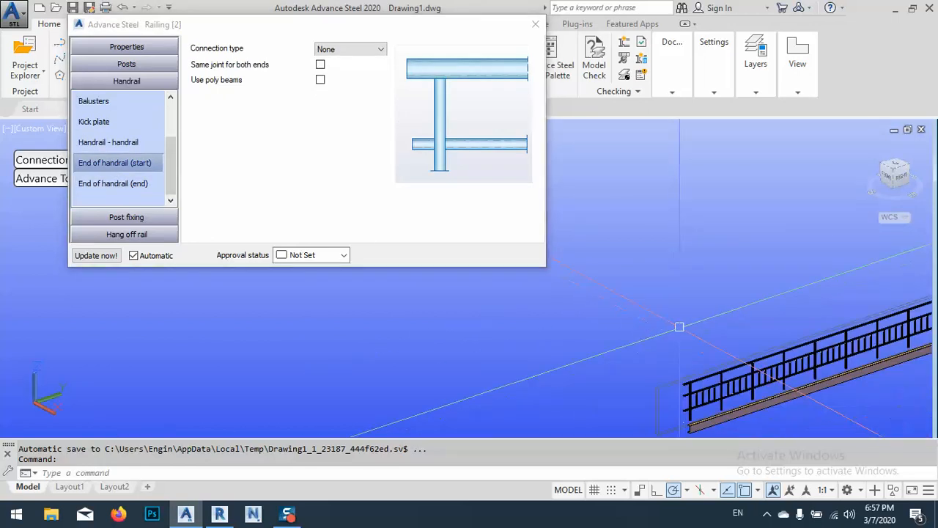
{"action": "middle_click_drag", "start_coordinate": [681, 339], "coordinate": [637, 296]}
{"action": "scroll", "coordinate": [639, 352], "scroll_direction": "up", "scroll_amount": 4}
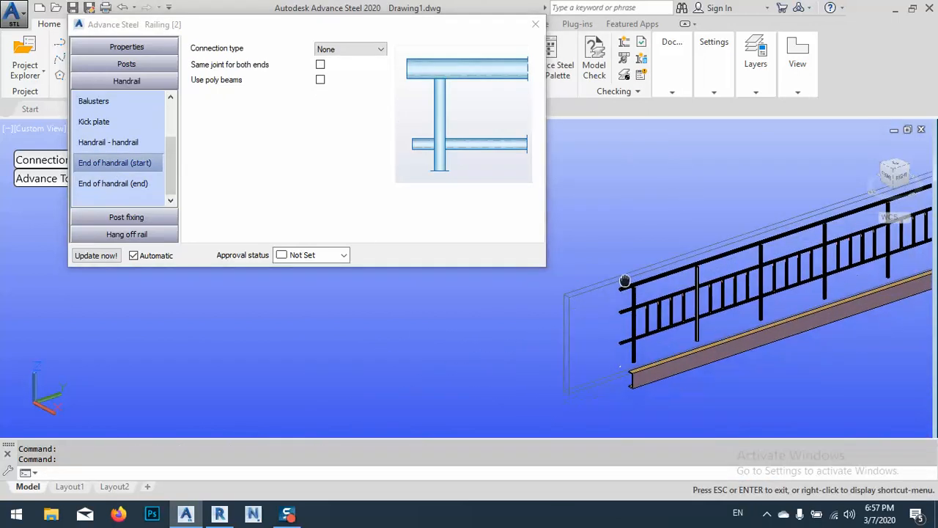
{"action": "left_click", "coordinate": [359, 50]}
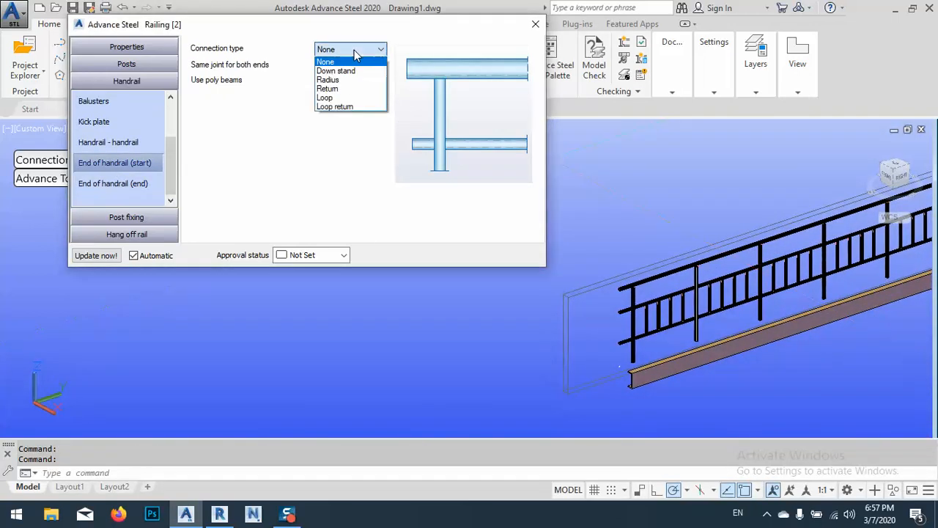
{"action": "left_click", "coordinate": [336, 99]}
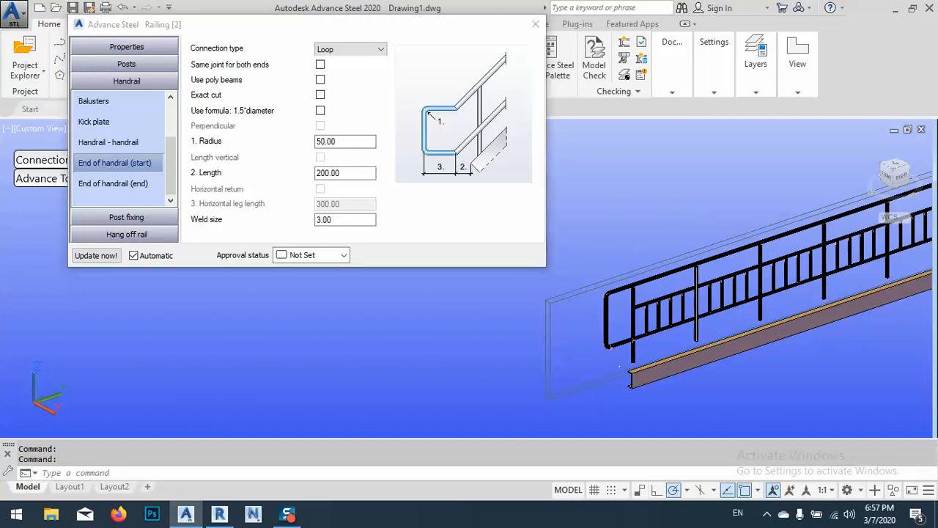
Set the connection type at the far end of the handrail to Loop
{"action": "scroll", "coordinate": [630, 294], "scroll_direction": "down", "scroll_amount": 5}
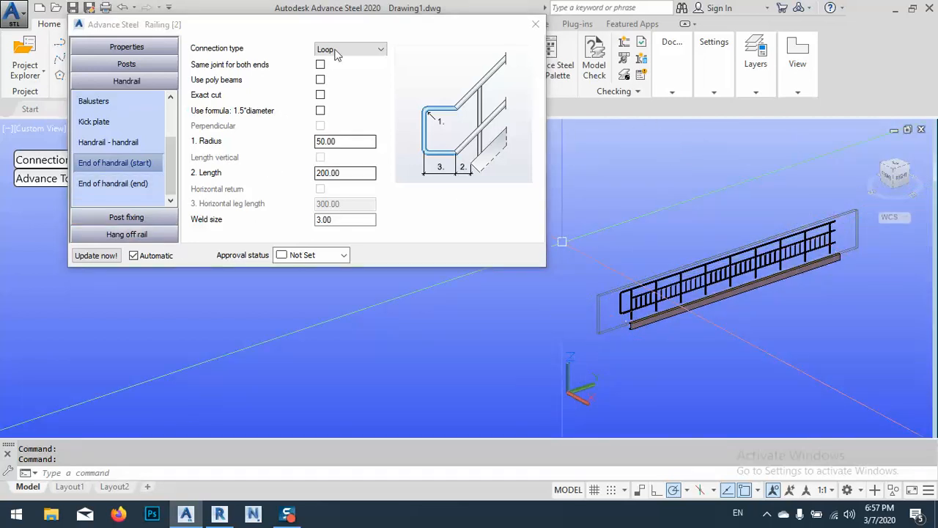
{"action": "left_click", "coordinate": [110, 189]}
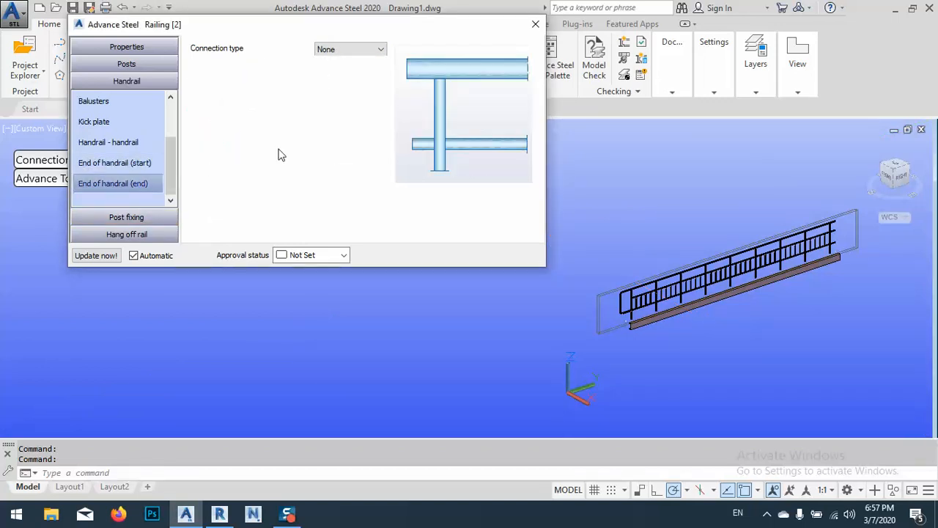
{"action": "left_click", "coordinate": [354, 49]}
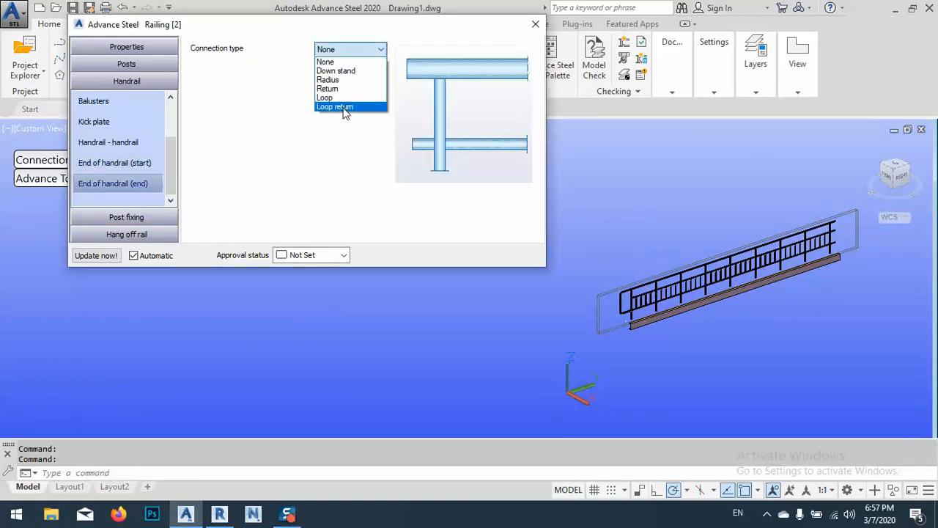
{"action": "left_click", "coordinate": [334, 98]}
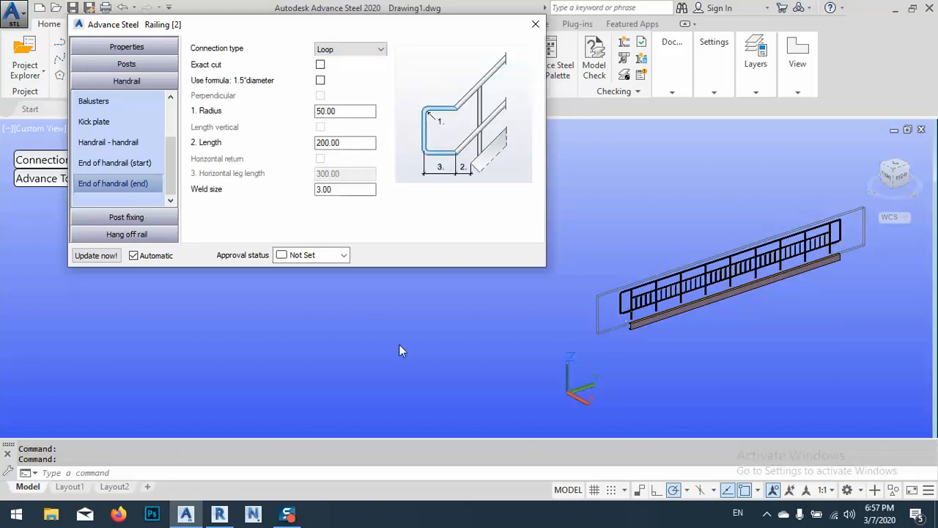
Try the Plate with bolts connection for fixing the posts and set the connection type back to None
{"action": "left_click", "coordinate": [122, 217]}
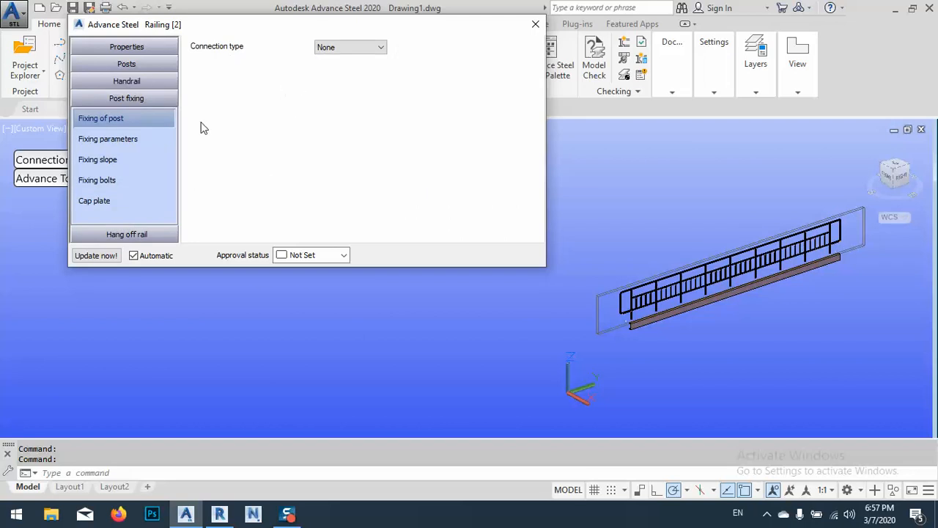
{"action": "scroll", "coordinate": [729, 377], "scroll_direction": "up", "scroll_amount": 5}
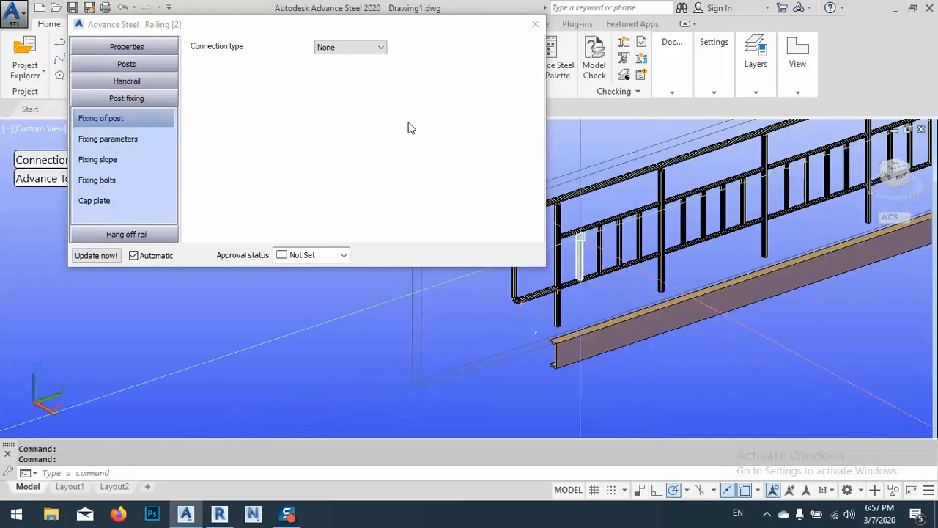
{"action": "left_click", "coordinate": [350, 47]}
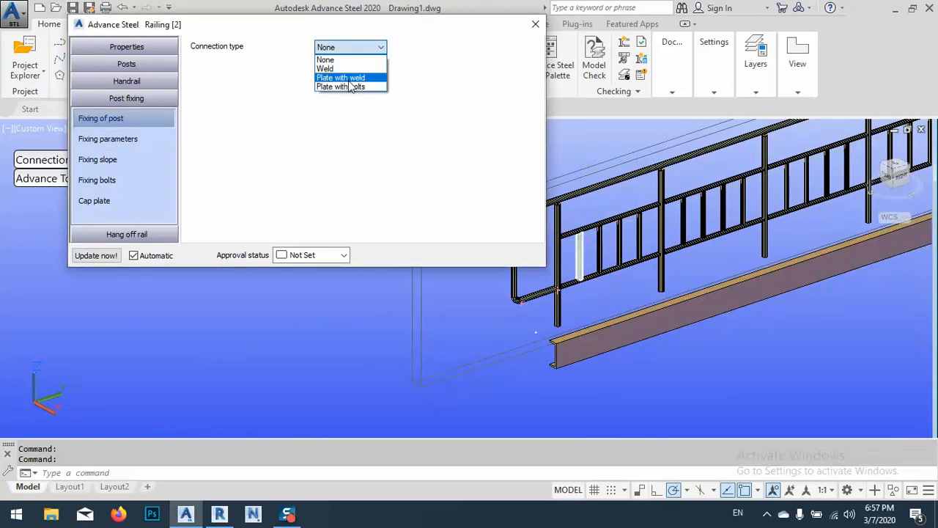
{"action": "left_click", "coordinate": [350, 88]}
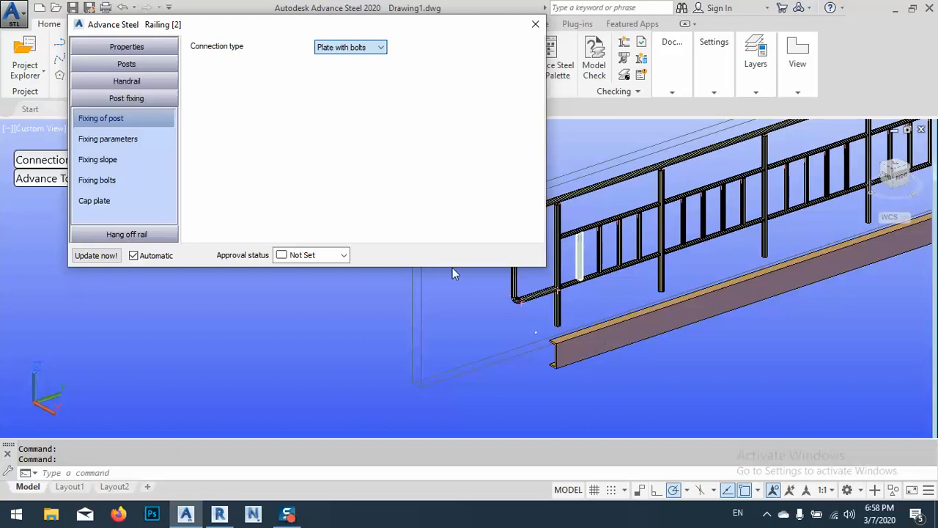
{"action": "left_click", "coordinate": [350, 78]}
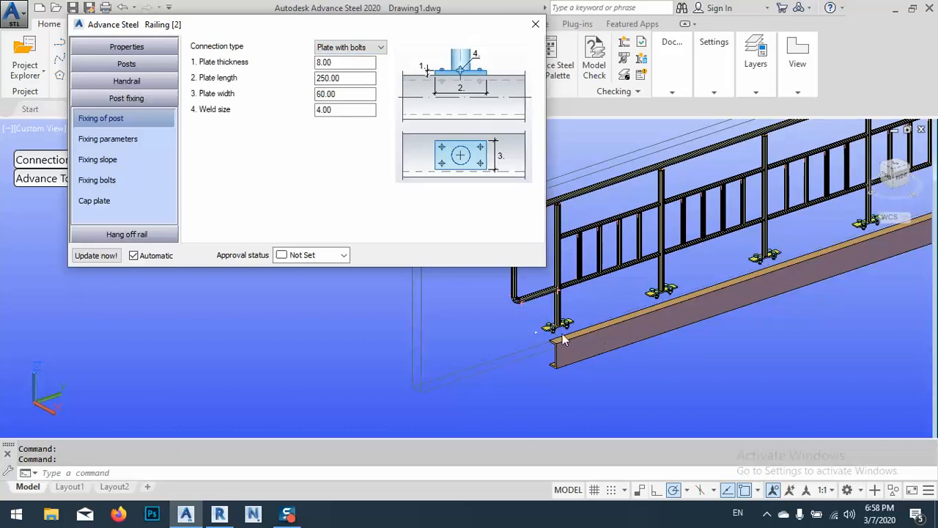
{"action": "left_click", "coordinate": [362, 48]}
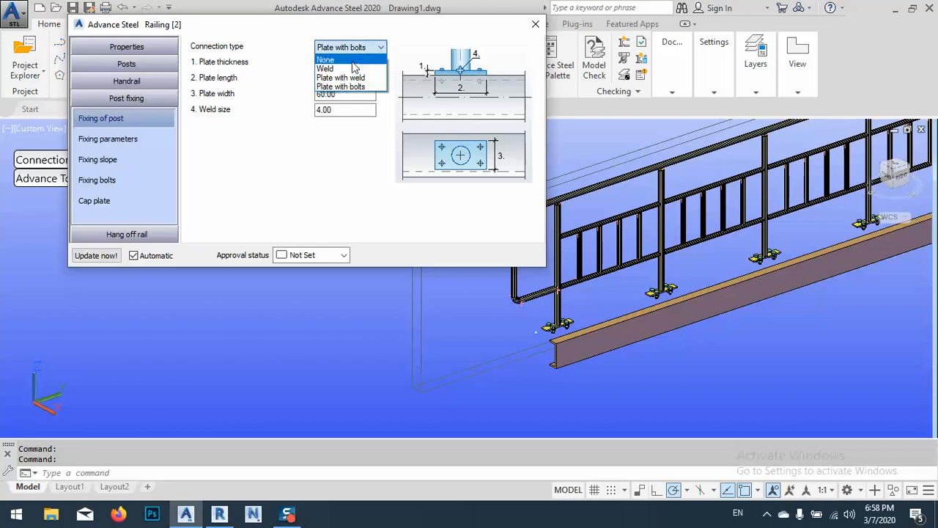
{"action": "left_click", "coordinate": [355, 61]}
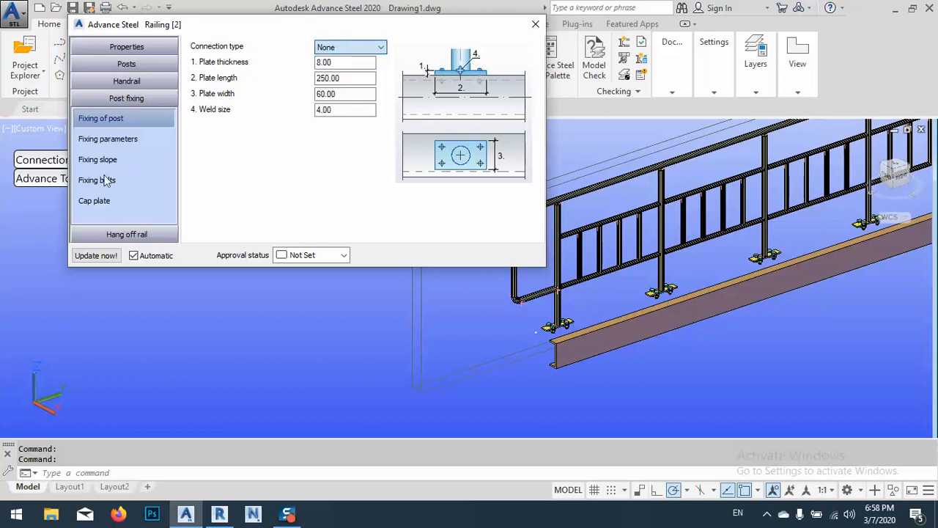
Create a hang-off grab rail along the railing
{"action": "left_click", "coordinate": [114, 234]}
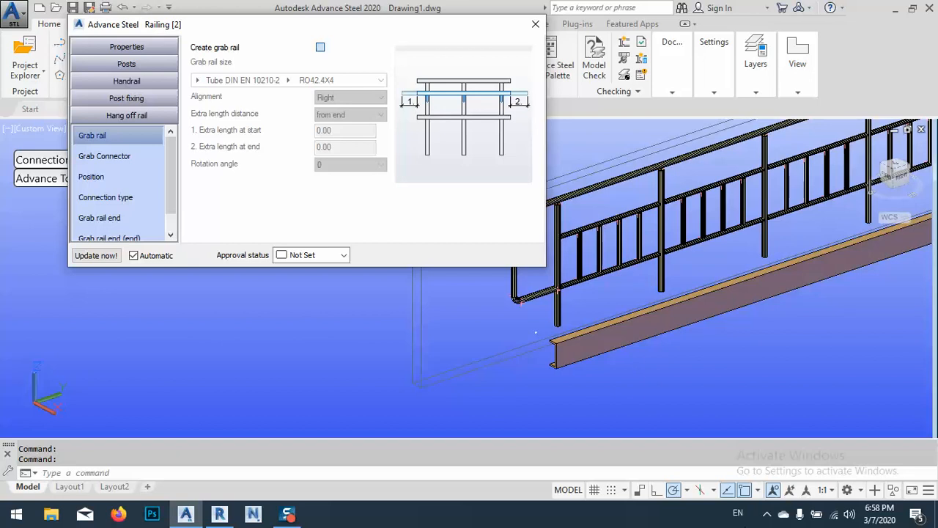
{"action": "left_click", "coordinate": [768, 516]}
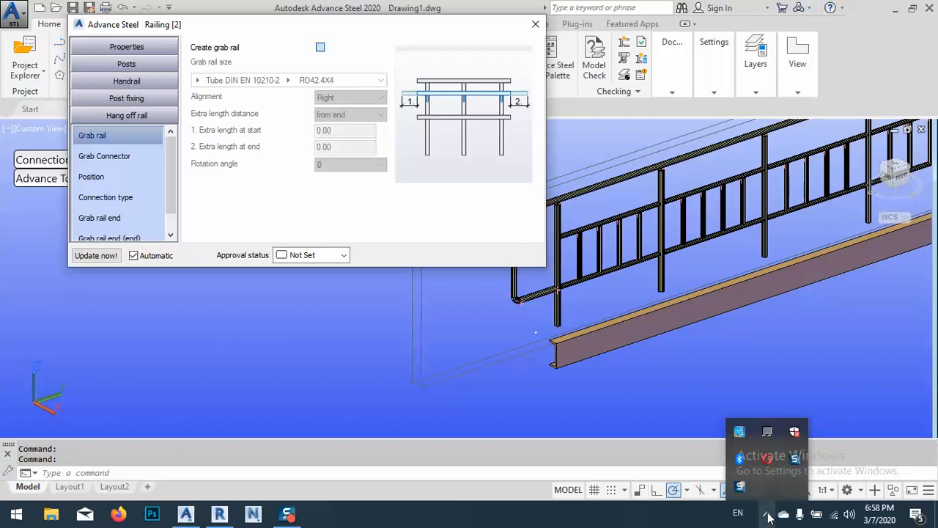
{"action": "left_click", "coordinate": [320, 47]}
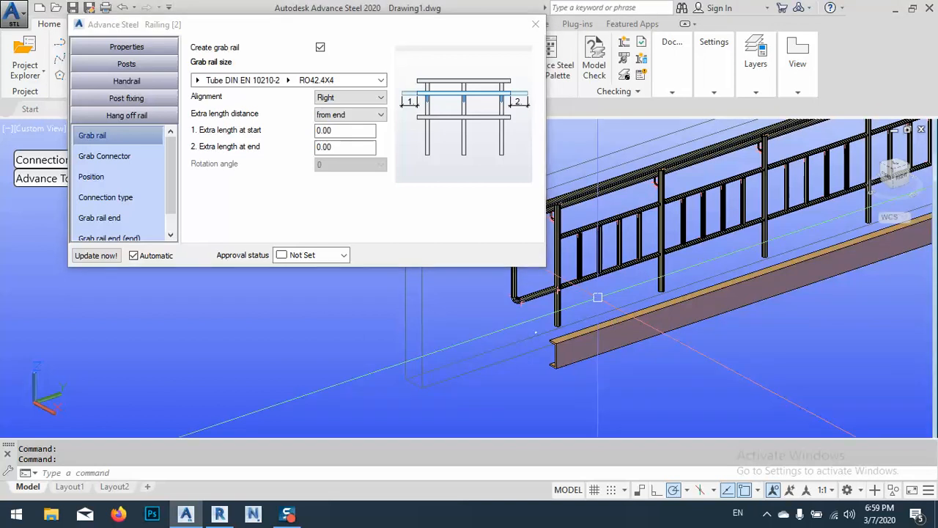
Check the hang-off grab rail and its connectors at the railing end and close the railing properties
{"action": "middle_click_drag", "start_coordinate": [595, 258], "coordinate": [689, 269], "text": "shift"}
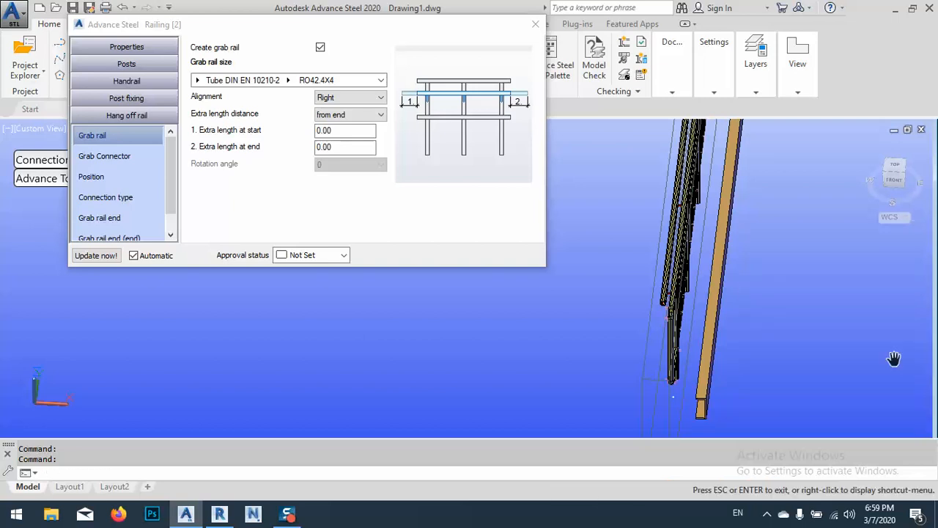
{"action": "mouse_move", "coordinate": [630, 334]}
{"action": "middle_mouse_down"}
{"action": "mouse_move", "coordinate": [683, 340]}
{"action": "mouse_move", "coordinate": [821, 272]}
{"action": "middle_mouse_up"}
{"action": "scroll", "coordinate": [822, 272], "scroll_direction": "up", "scroll_amount": 8}
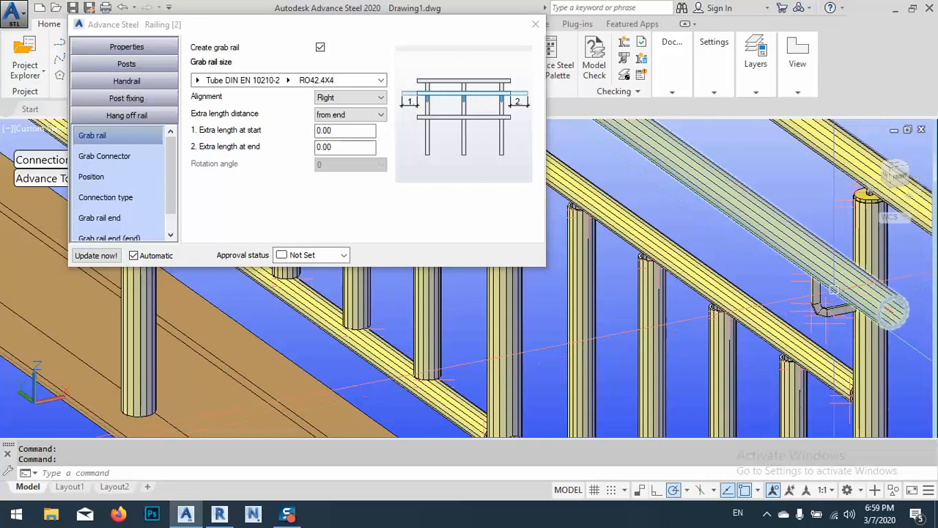
{"action": "scroll", "coordinate": [843, 308], "scroll_direction": "down", "scroll_amount": 3}
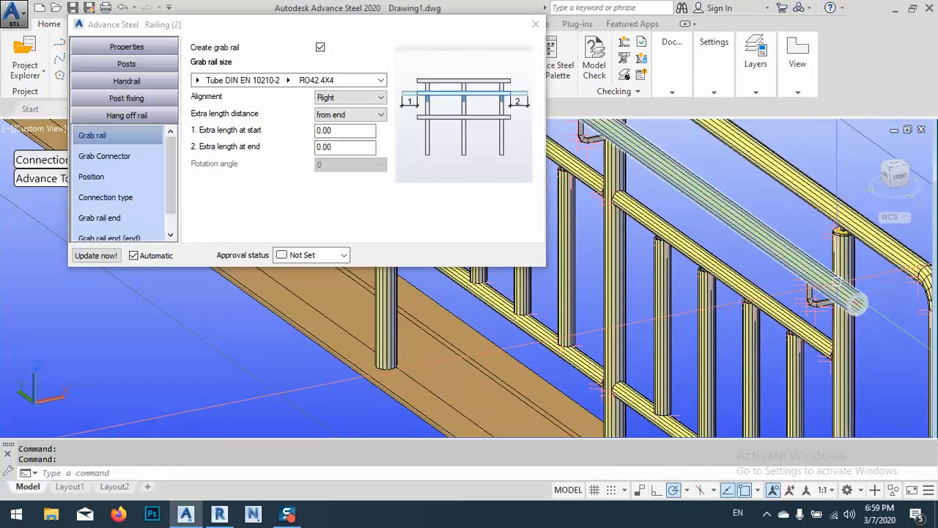
{"action": "left_click", "coordinate": [535, 23]}
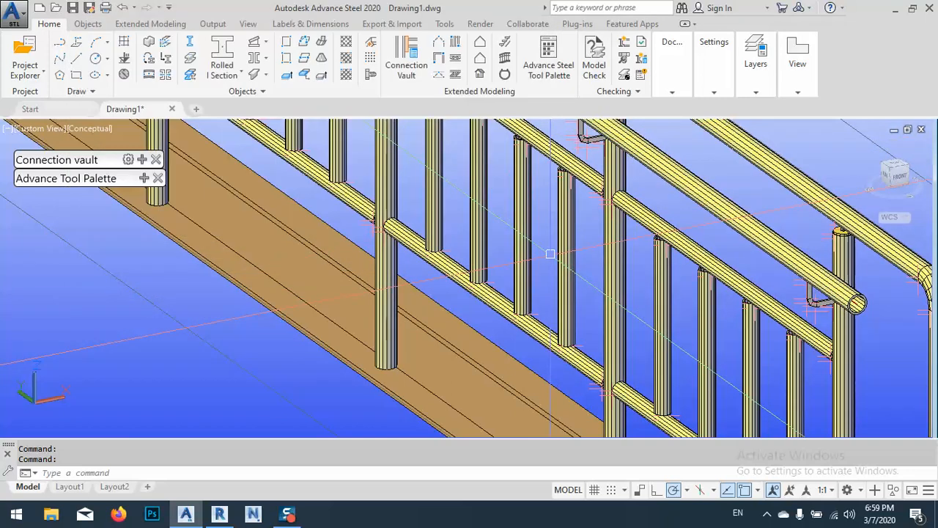
Draw a 100 mm long circular hollow section at 180° from the midpoint of the web edge at the channel's end
{"action": "scroll", "coordinate": [550, 253], "scroll_direction": "down", "scroll_amount": 6}
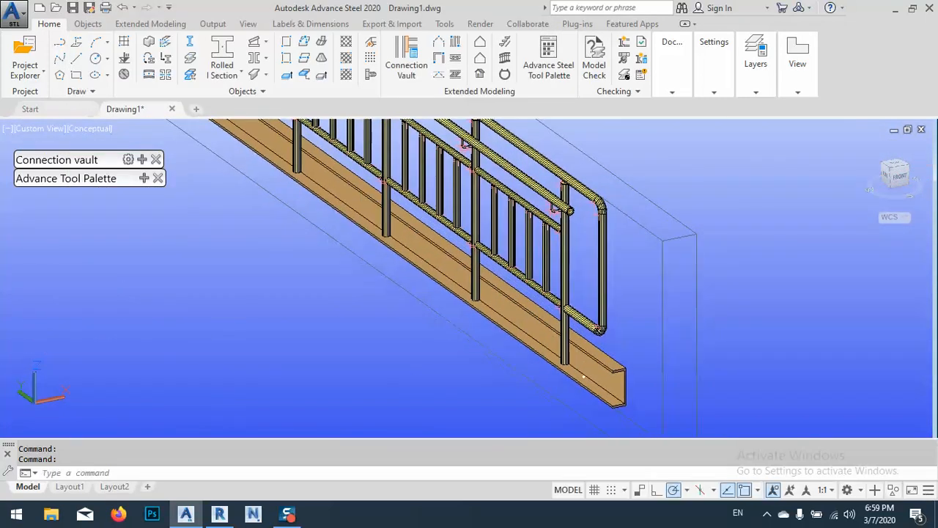
{"action": "scroll", "coordinate": [562, 342], "scroll_direction": "up", "scroll_amount": 5}
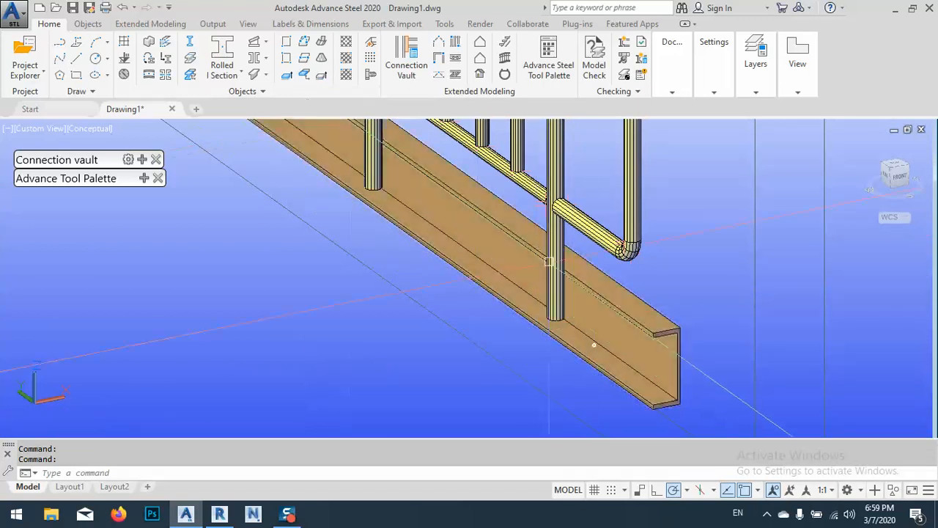
{"action": "middle_click_drag", "start_coordinate": [602, 321], "coordinate": [620, 293]}
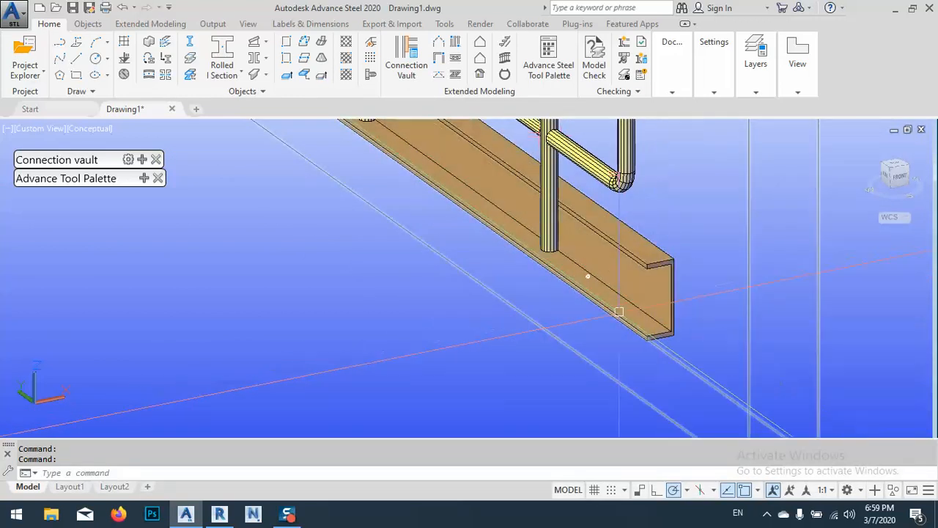
{"action": "left_click", "coordinate": [231, 78]}
{"action": "left_click", "coordinate": [216, 217]}
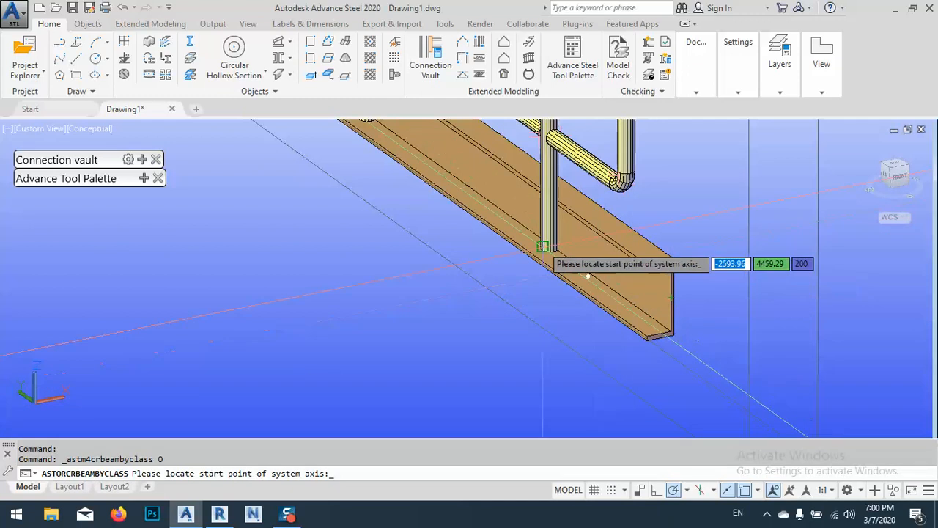
{"action": "scroll", "coordinate": [564, 264], "scroll_direction": "up", "scroll_amount": 4}
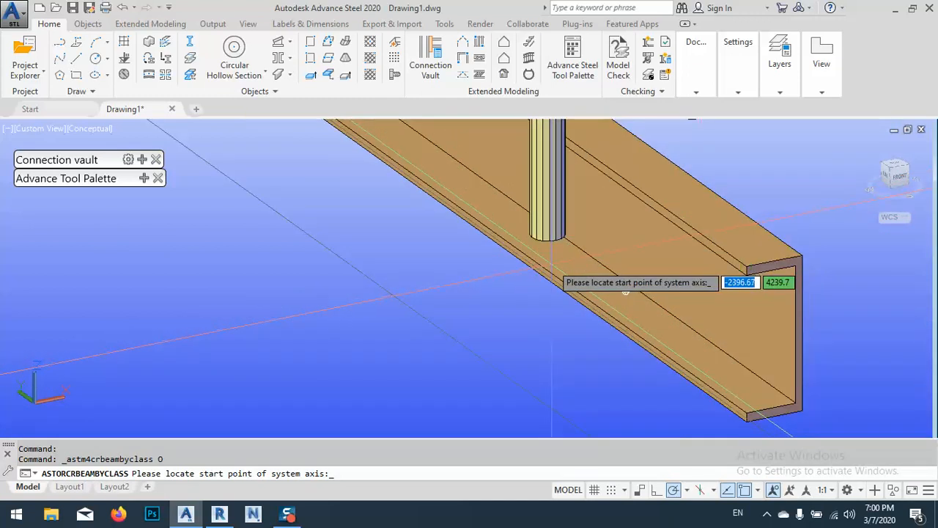
{"action": "middle_click_drag", "start_coordinate": [569, 267], "coordinate": [597, 264], "text": "shift"}
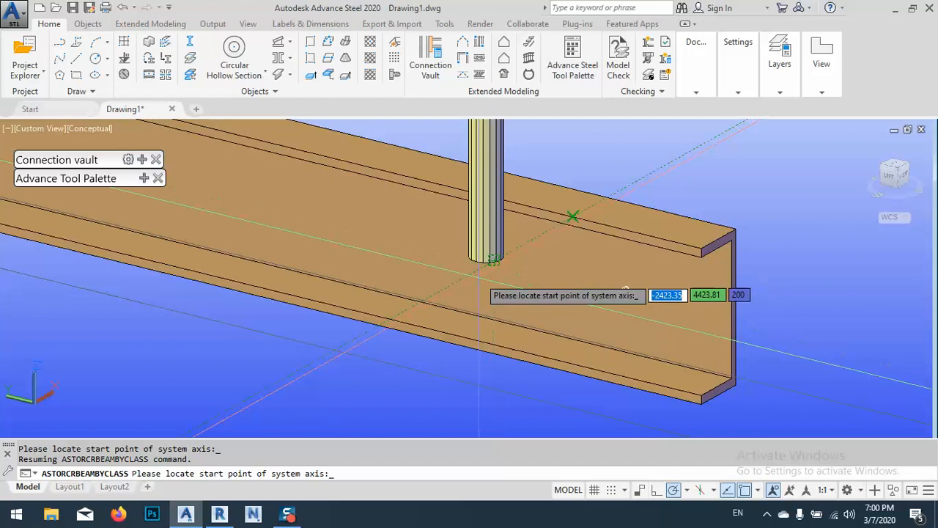
{"action": "middle_click_drag", "start_coordinate": [658, 321], "coordinate": [605, 335], "text": "shift"}
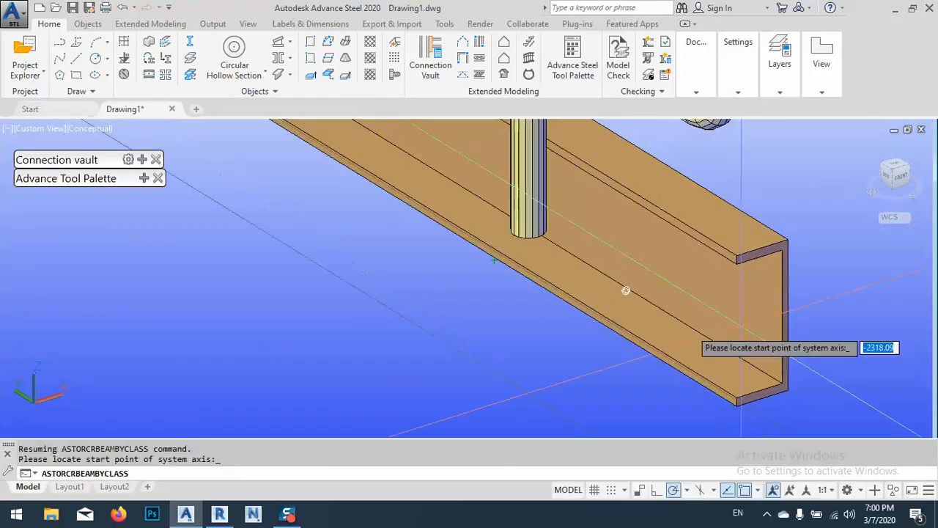
{"action": "left_click", "coordinate": [781, 318]}
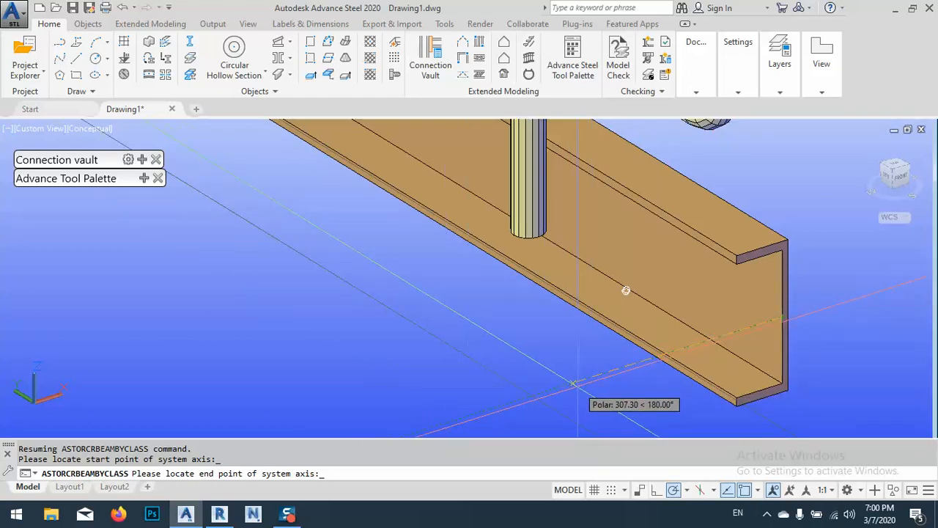
{"action": "type", "text": "10"}
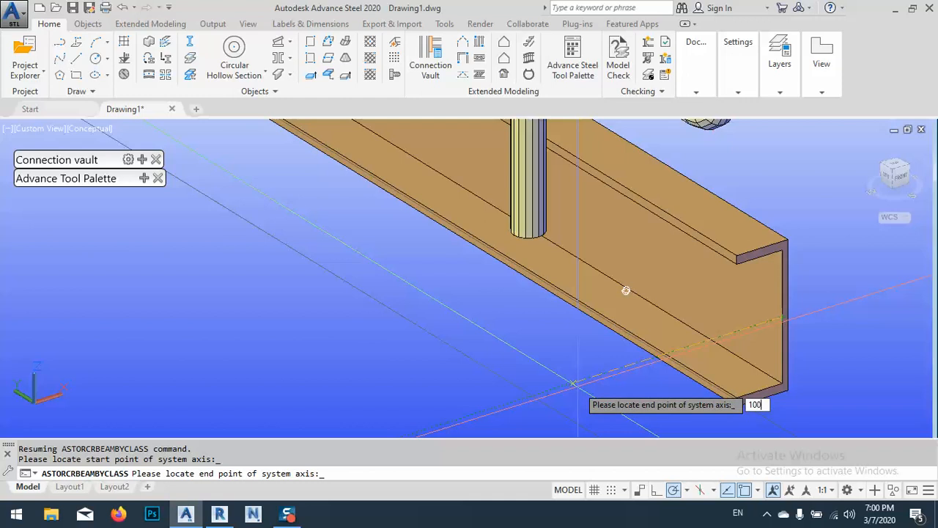
{"action": "type", "text": "0"}
{"action": "key", "text": "Return"}
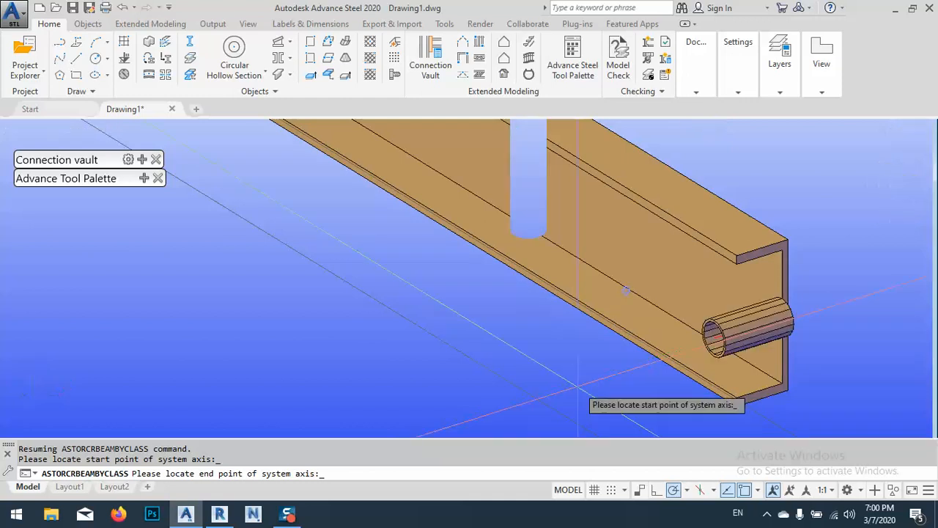
{"action": "key", "text": "Return"}
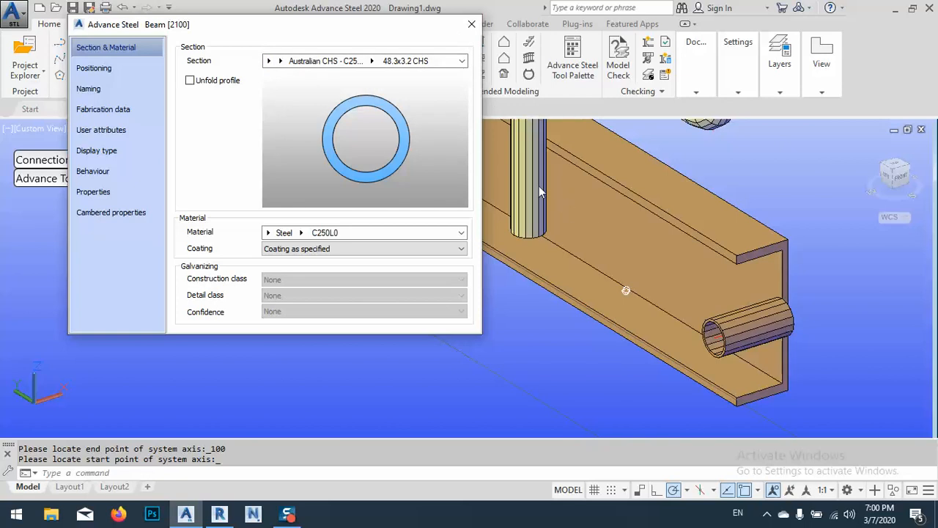
Set the short tube's section to 42.4x3.2 CHS and close its properties
{"action": "left_click", "coordinate": [373, 62]}
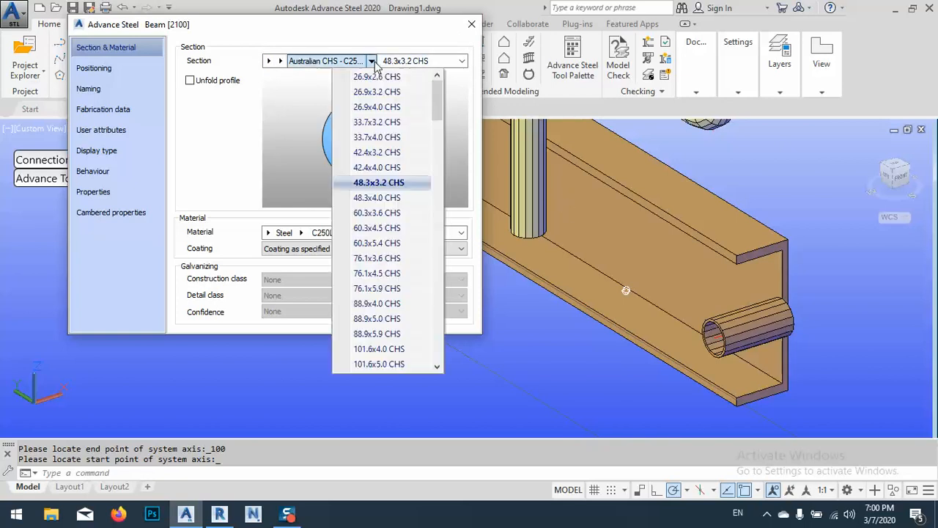
{"action": "left_click", "coordinate": [370, 152]}
{"action": "left_click", "coordinate": [472, 25]}
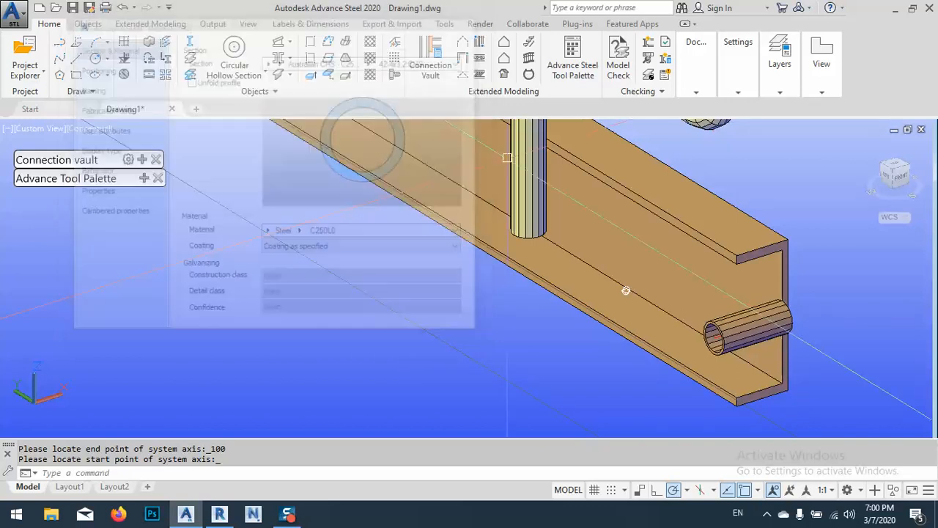
Compare the section size of the railing's end post with that of the short tube
{"action": "double_click", "coordinate": [530, 219]}
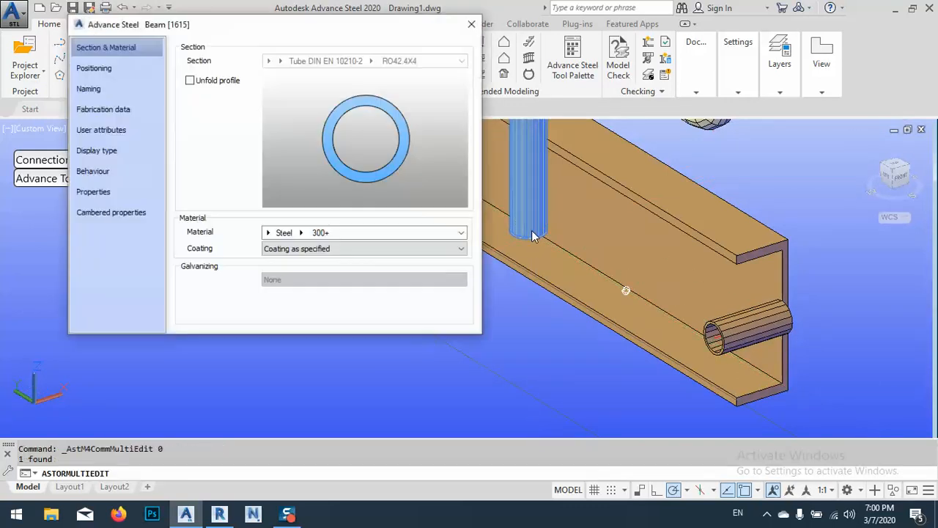
{"action": "left_click", "coordinate": [472, 25]}
{"action": "double_click", "coordinate": [727, 347]}
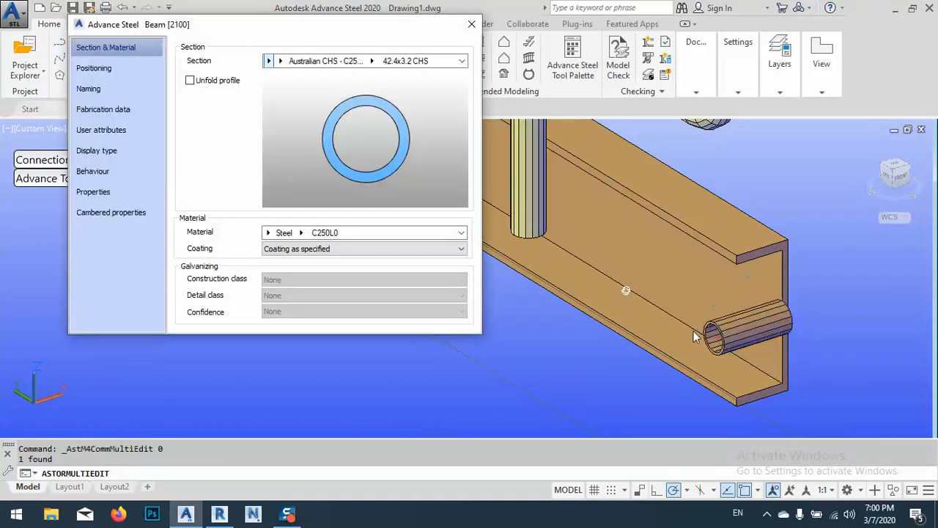
{"action": "left_click", "coordinate": [473, 27]}
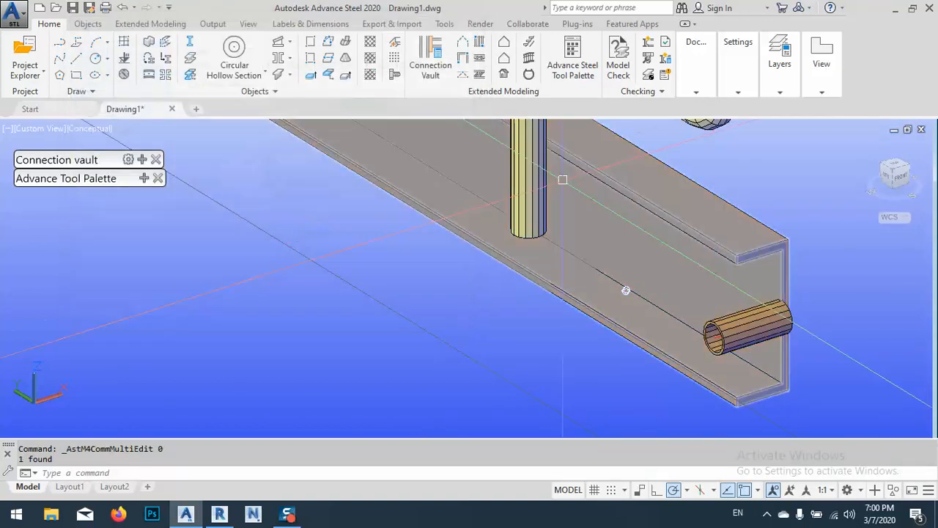
{"action": "double_click", "coordinate": [536, 209]}
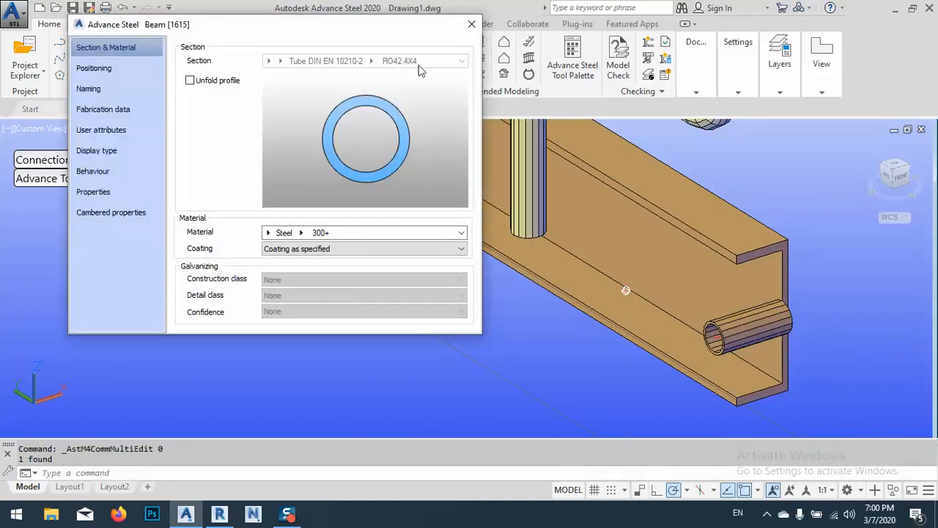
{"action": "left_click", "coordinate": [472, 25]}
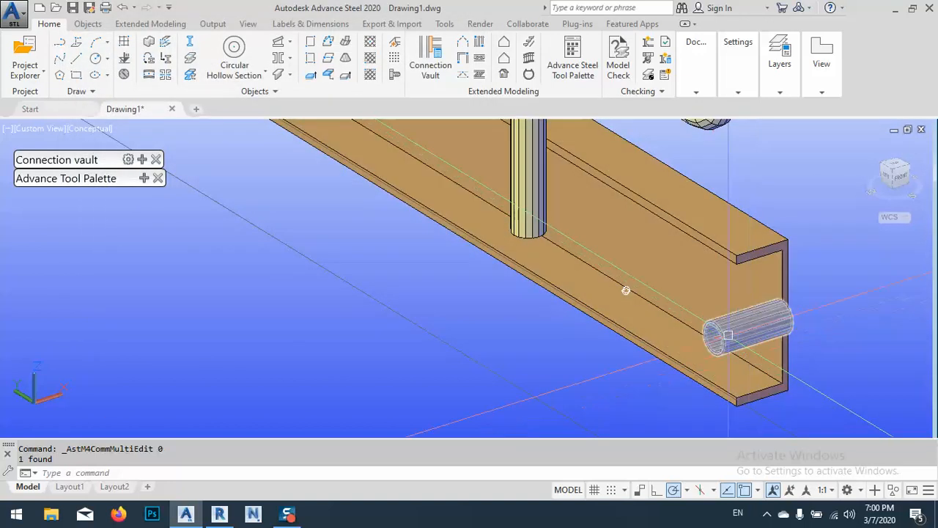
Change the short tube's section to 42.4x4.0 CHS and close its properties
{"action": "right_click", "coordinate": [443, 341]}
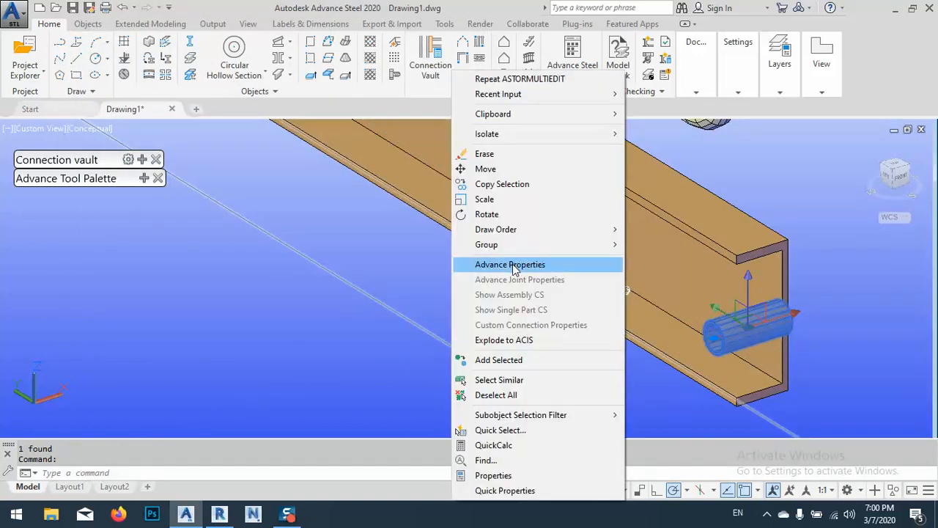
{"action": "left_click", "coordinate": [471, 263]}
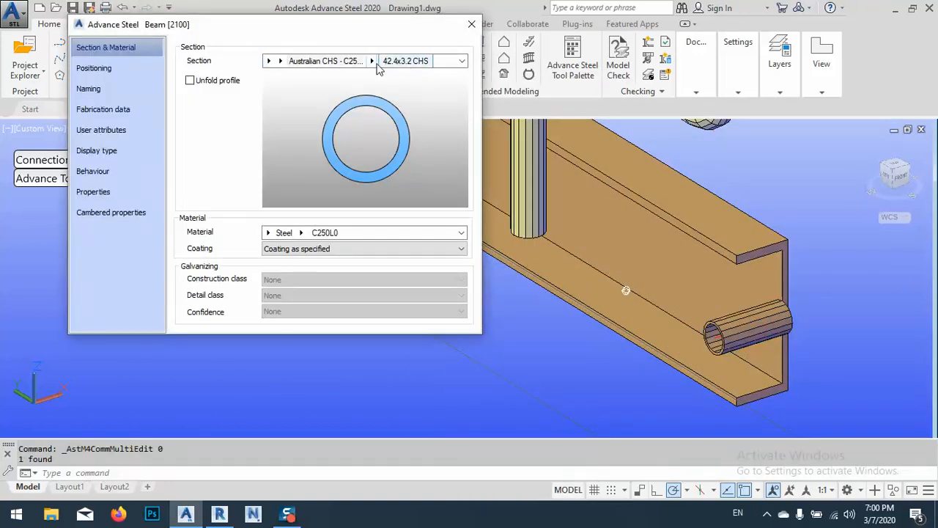
{"action": "left_click", "coordinate": [372, 61]}
{"action": "left_click", "coordinate": [377, 167]}
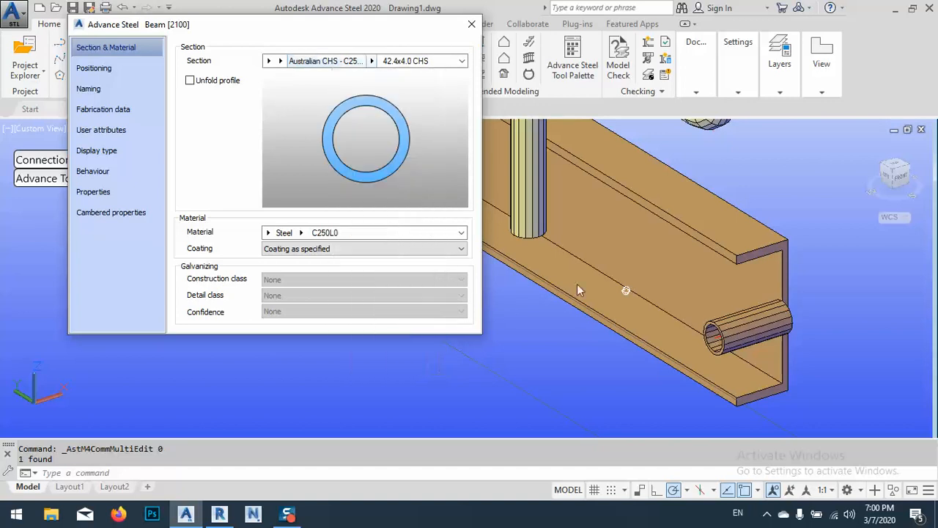
{"action": "left_click", "coordinate": [472, 26]}
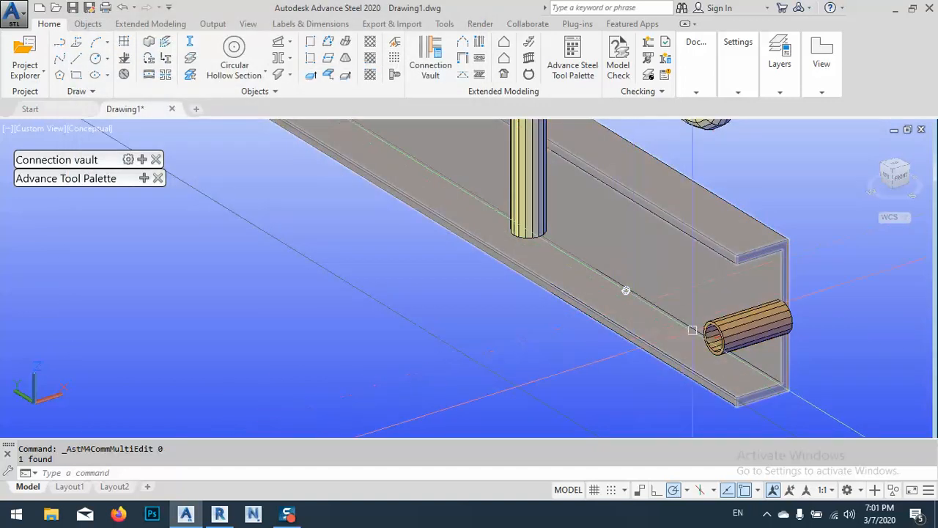
Move the short tube along the channel in the Y direction only, from its midpoint into line with the centre of the end post
{"action": "middle_click_drag", "start_coordinate": [623, 288], "coordinate": [604, 145], "text": "shift"}
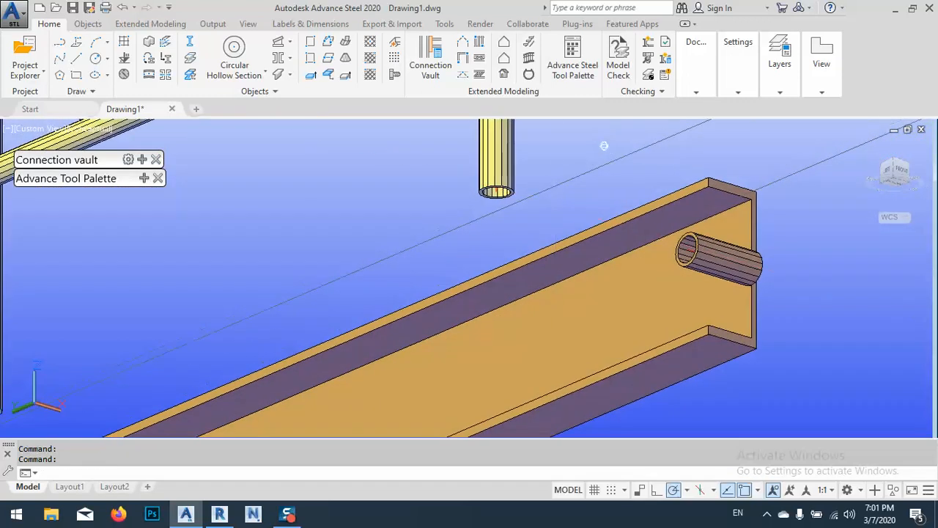
{"action": "left_click", "coordinate": [767, 513]}
{"action": "left_click", "coordinate": [569, 264]}
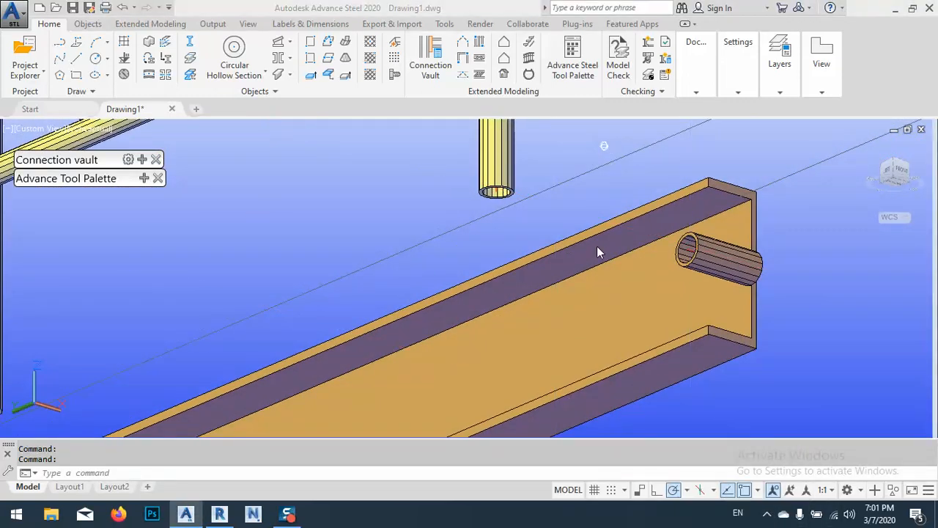
{"action": "left_click", "coordinate": [700, 252]}
{"action": "left_click", "coordinate": [672, 270]}
{"action": "type", "text": "m"}
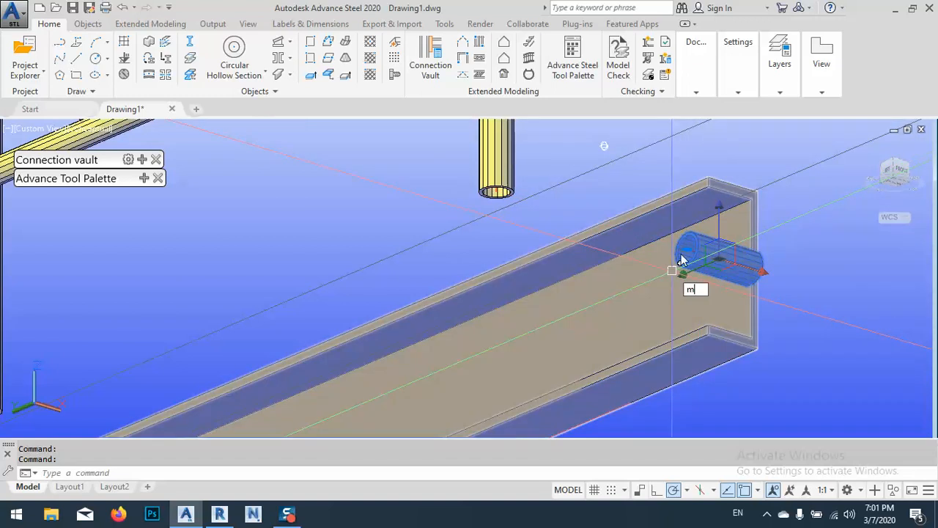
{"action": "key", "text": "Return"}
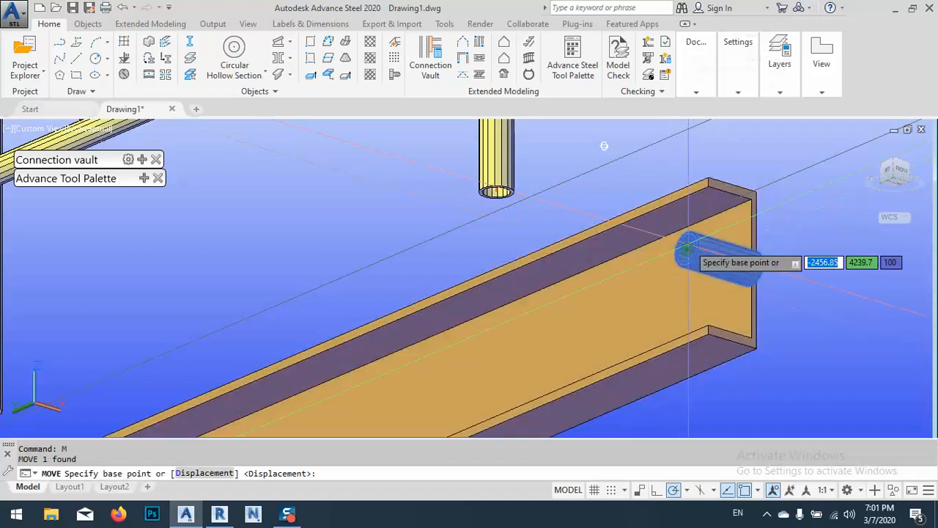
{"action": "left_click", "coordinate": [719, 259]}
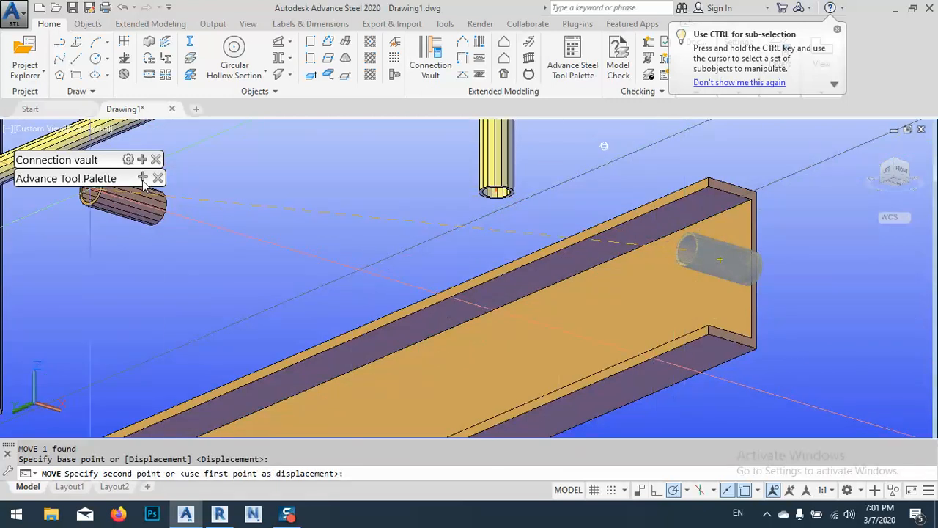
{"action": "mouse_move", "coordinate": [144, 183]}
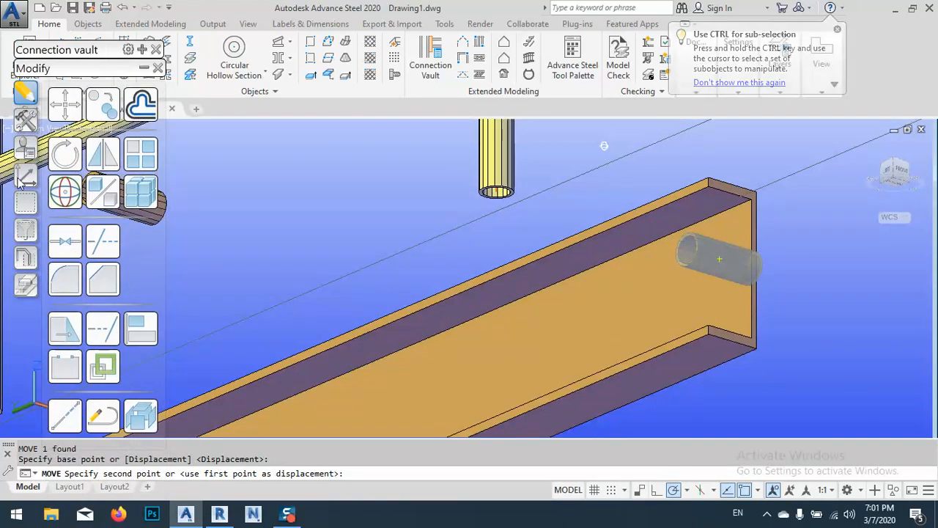
{"action": "left_click", "coordinate": [25, 180]}
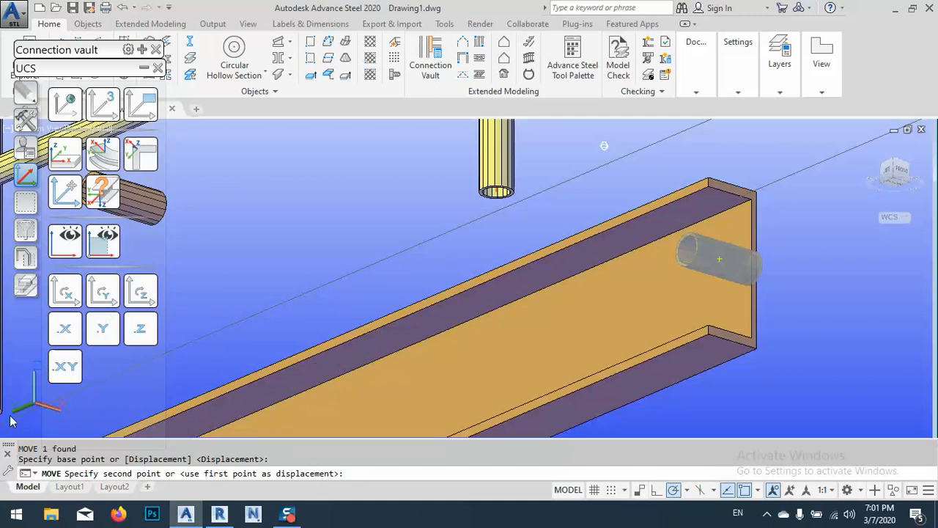
{"action": "left_click", "coordinate": [103, 329]}
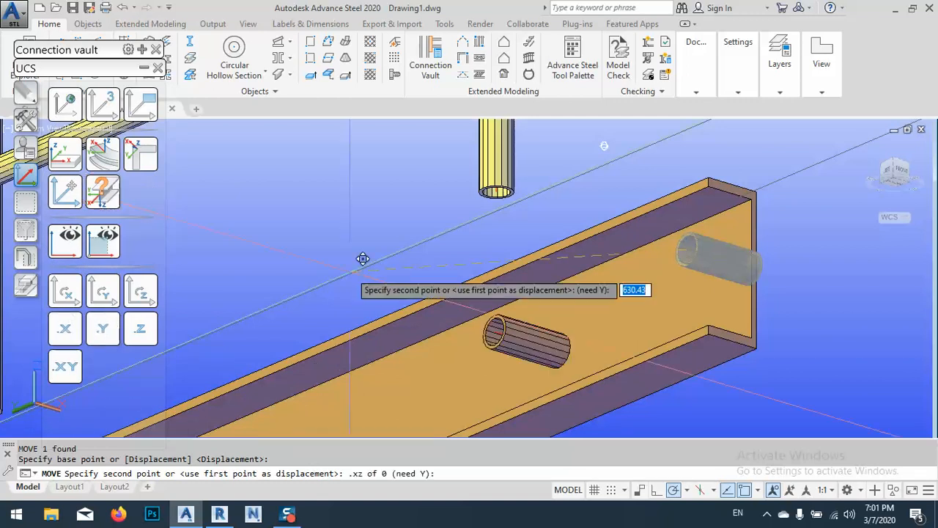
{"action": "scroll", "coordinate": [520, 193], "scroll_direction": "up", "scroll_amount": 3}
{"action": "left_click", "coordinate": [467, 142]}
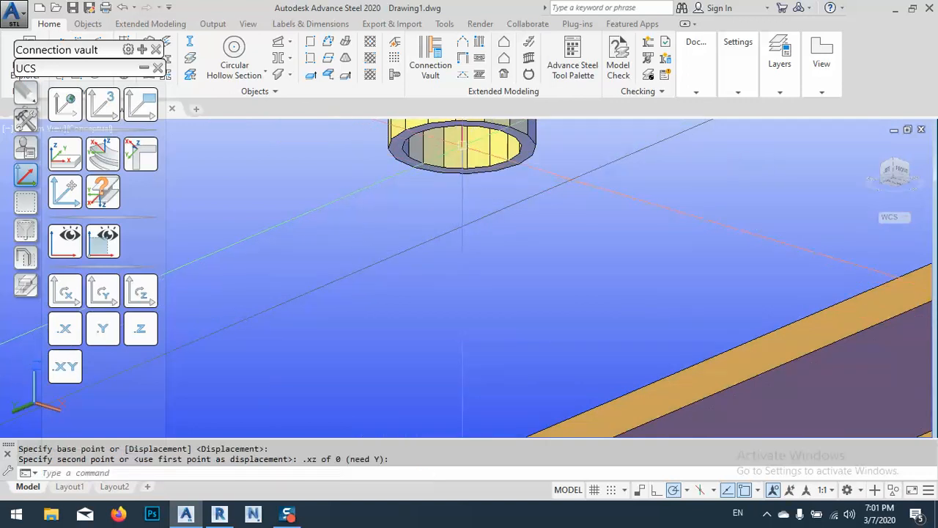
Collapse the UCS tool palette and show the Miscellaneous category of the connection vault
{"action": "scroll", "coordinate": [484, 208], "scroll_direction": "down", "scroll_amount": 3}
{"action": "scroll", "coordinate": [587, 252], "scroll_direction": "down", "scroll_amount": 3}
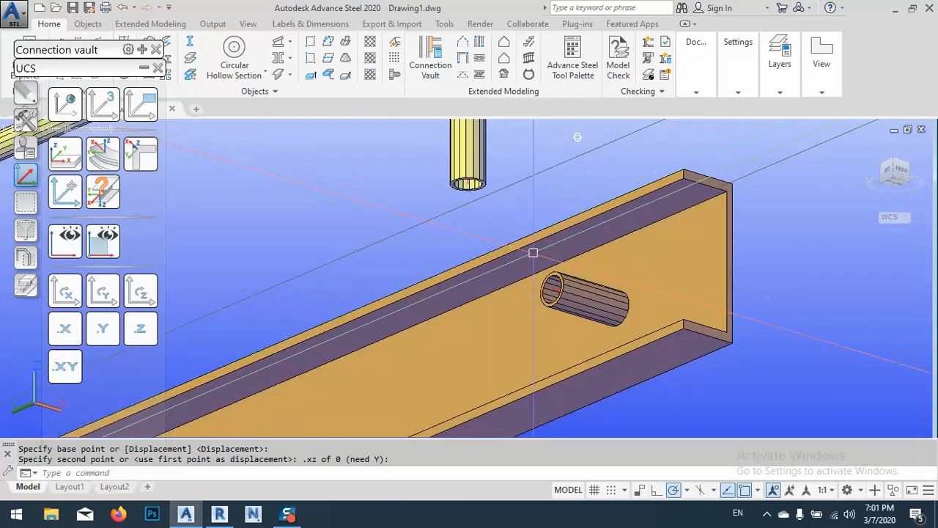
{"action": "middle_click_drag", "start_coordinate": [586, 252], "coordinate": [612, 321], "text": "shift"}
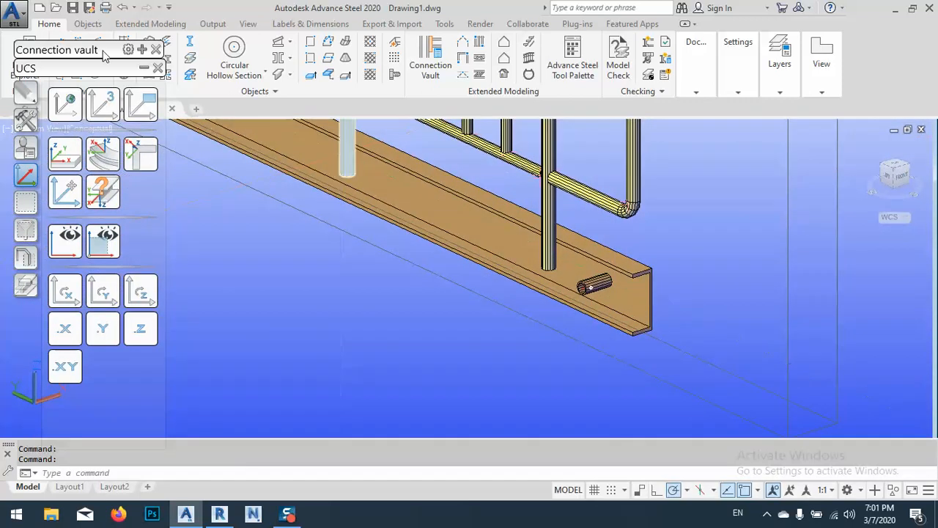
{"action": "left_click", "coordinate": [143, 68]}
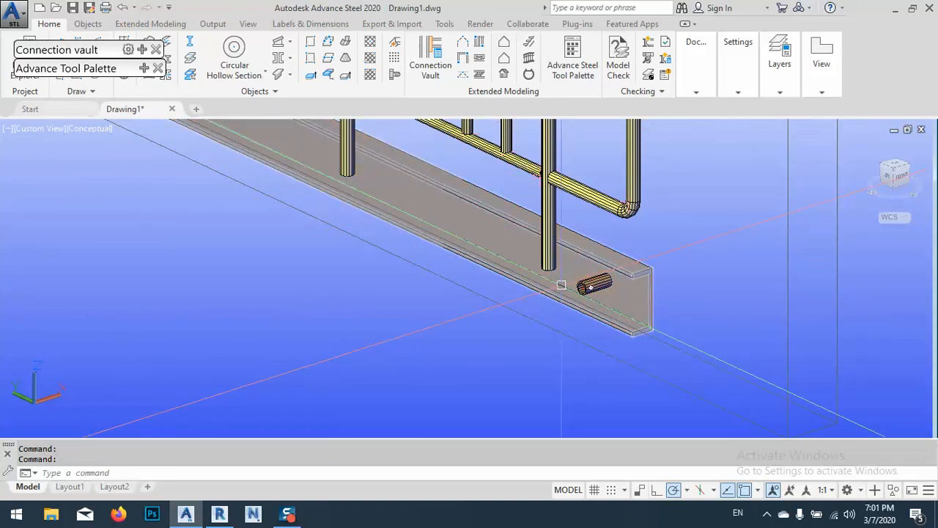
{"action": "mouse_move", "coordinate": [561, 285]}
{"action": "middle_mouse_down", "text": "shift"}
{"action": "mouse_move", "coordinate": [489, 318]}
{"action": "mouse_move", "coordinate": [515, 335]}
{"action": "mouse_move", "coordinate": [466, 319]}
{"action": "mouse_move", "coordinate": [534, 337]}
{"action": "mouse_move", "coordinate": [550, 289]}
{"action": "middle_mouse_up", "text": "shift"}
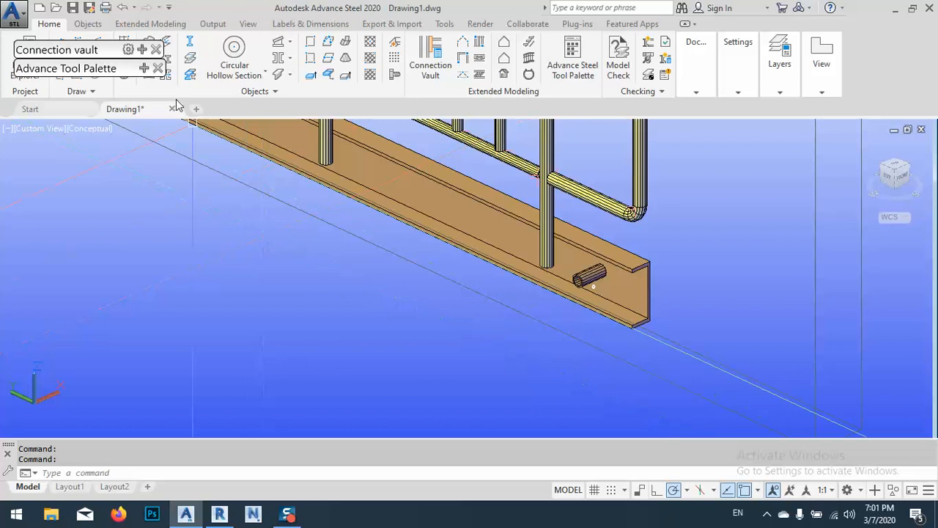
{"action": "mouse_move", "coordinate": [143, 69]}
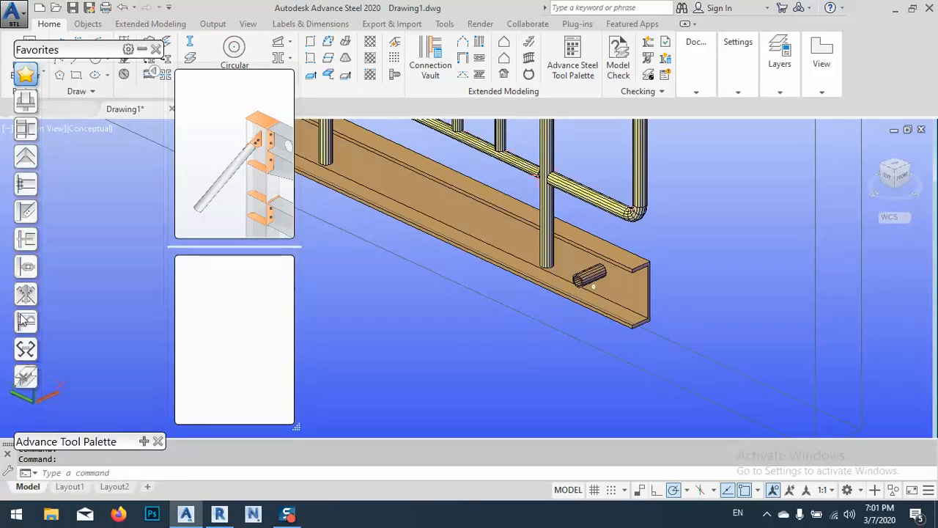
{"action": "left_click", "coordinate": [26, 324]}
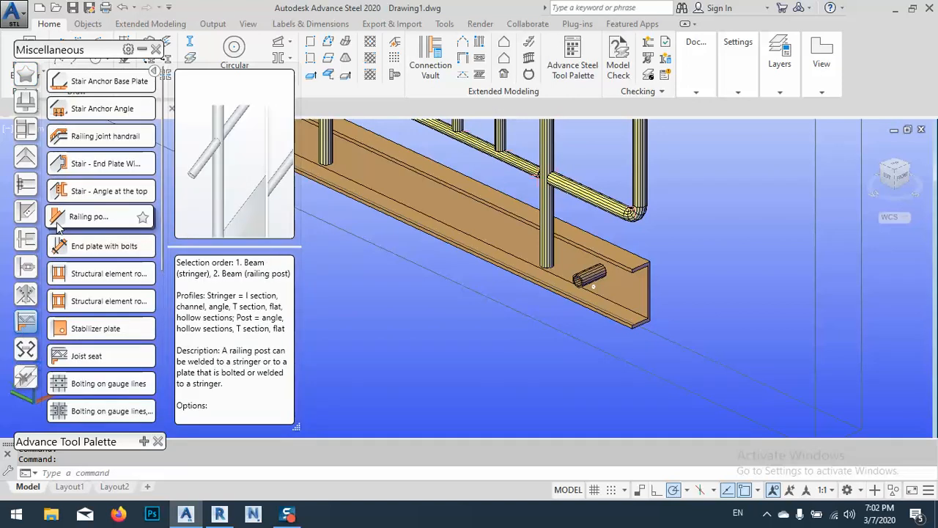
Create an End plate with bolts connection with the channel as main beam and the short tube as secondary beam
{"action": "mouse_move", "coordinate": [87, 247]}
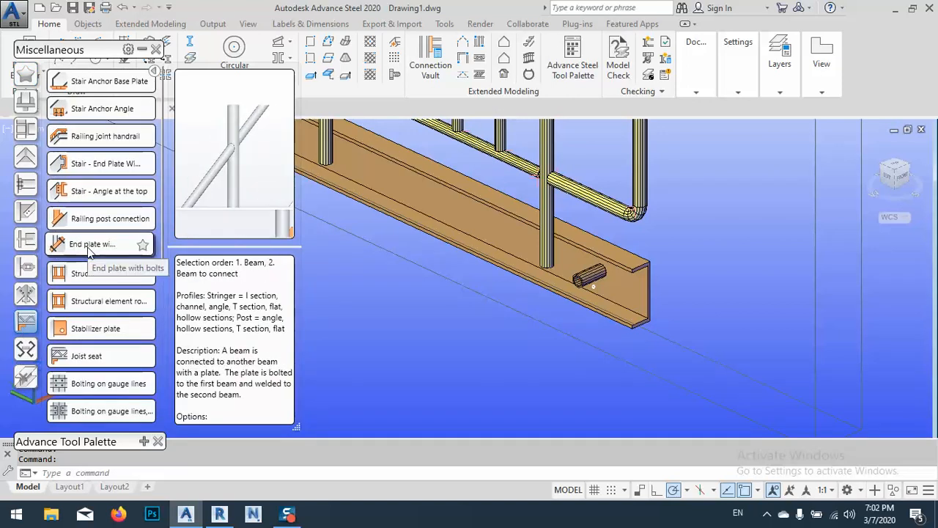
{"action": "left_click", "coordinate": [87, 248]}
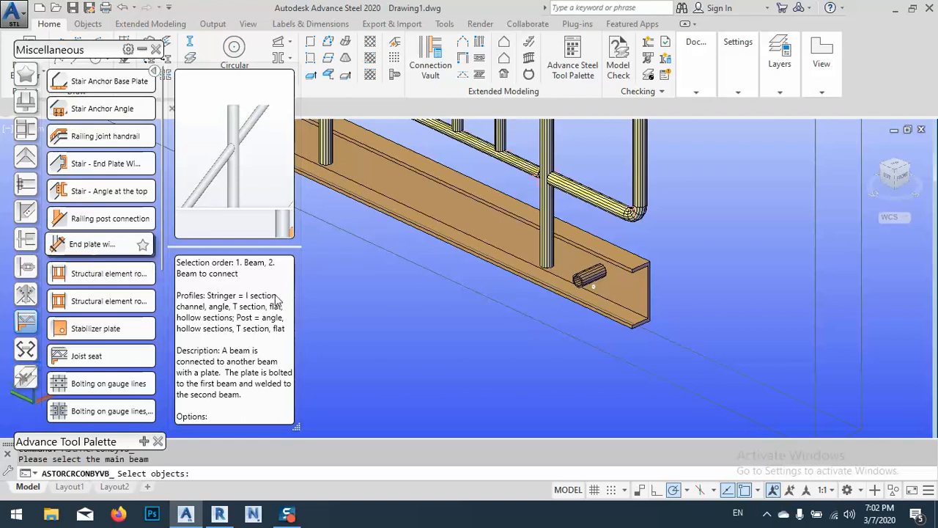
{"action": "scroll", "coordinate": [645, 290], "scroll_direction": "up", "scroll_amount": 2}
{"action": "left_click", "coordinate": [642, 280]}
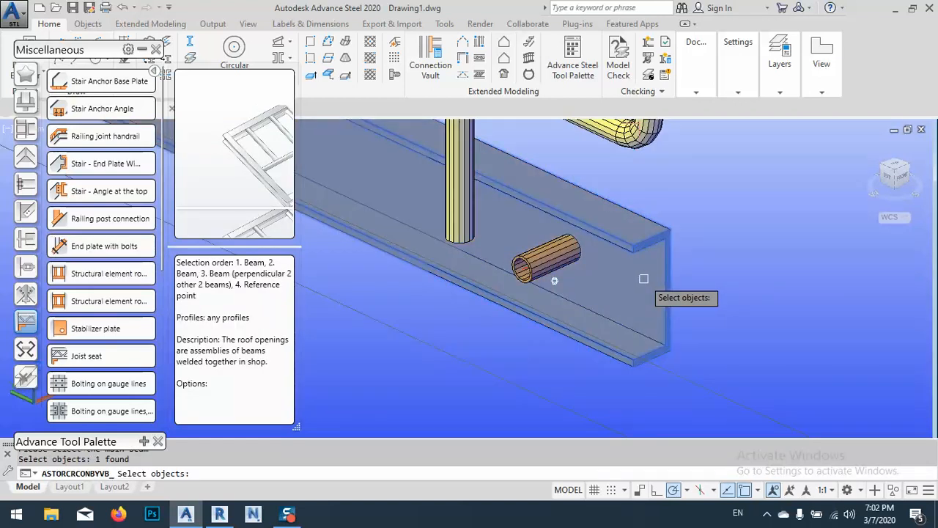
{"action": "key", "text": "Return"}
{"action": "left_click", "coordinate": [554, 280]}
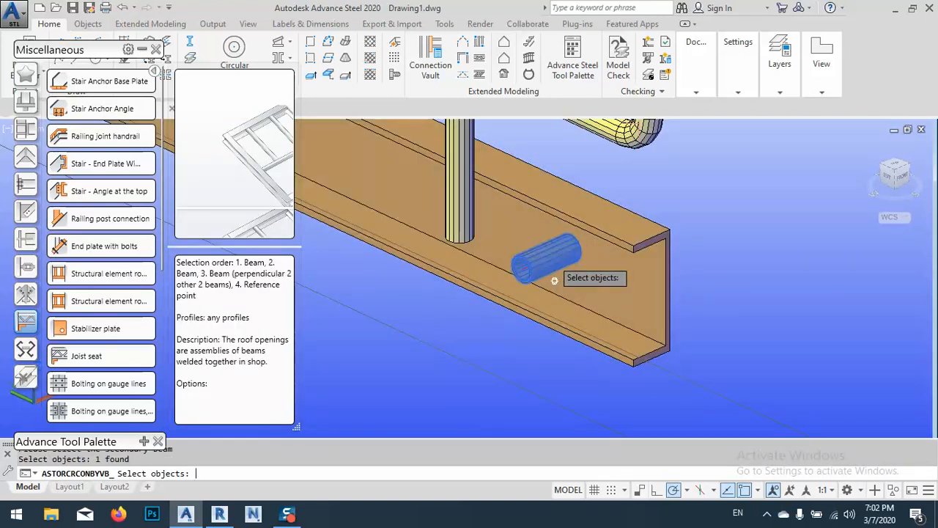
{"action": "key", "text": "Return"}
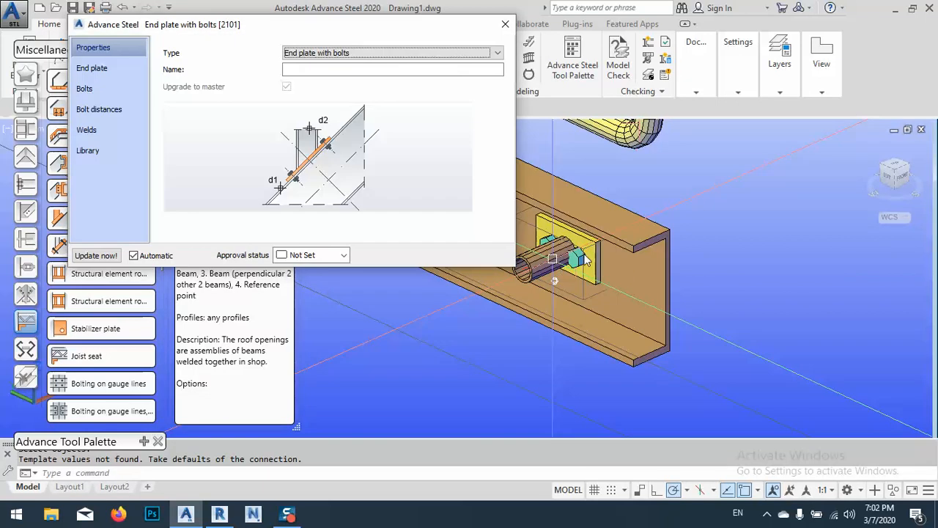
Set the end plate connection's bolt diameter to 12 mm
{"action": "left_click", "coordinate": [119, 67]}
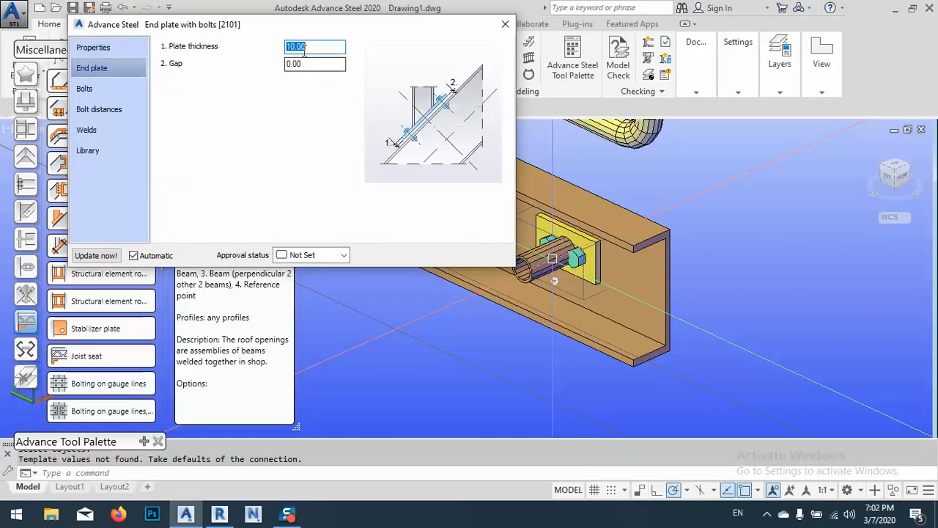
{"action": "left_click", "coordinate": [99, 87]}
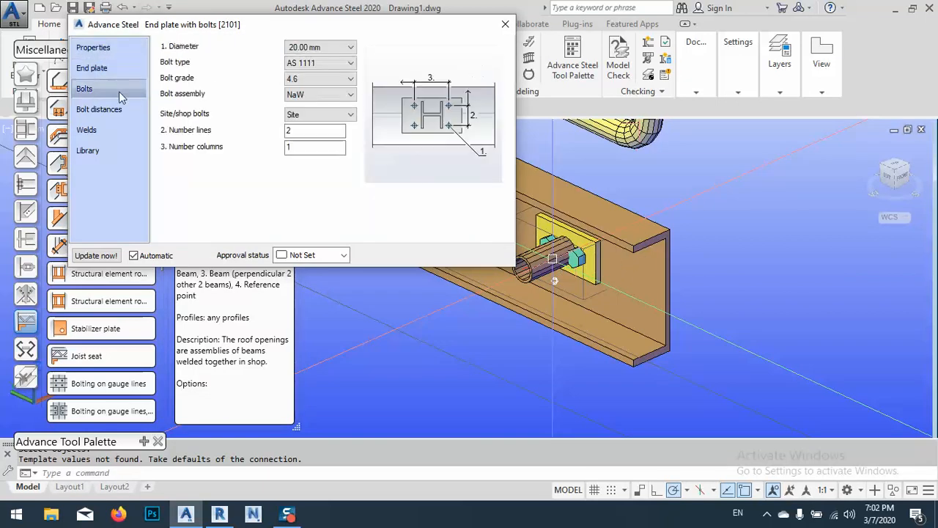
{"action": "left_click", "coordinate": [311, 49]}
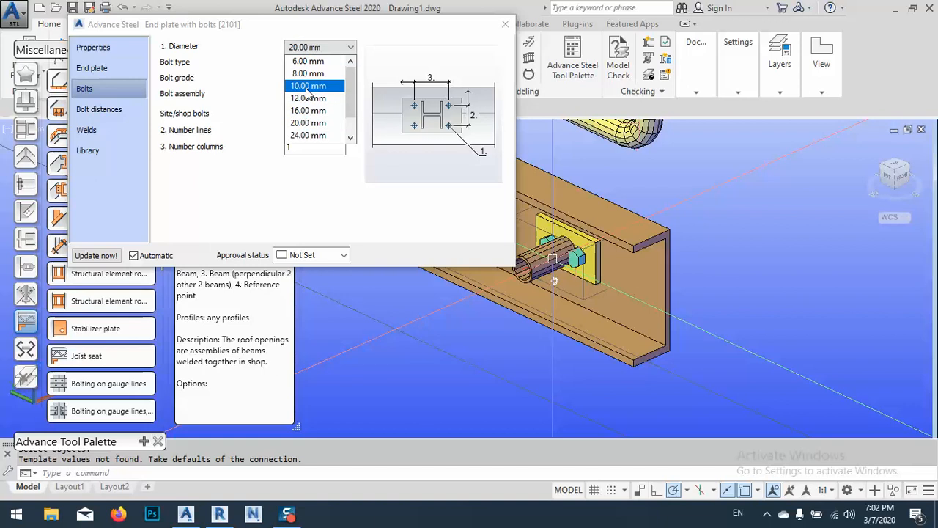
{"action": "left_click", "coordinate": [306, 101]}
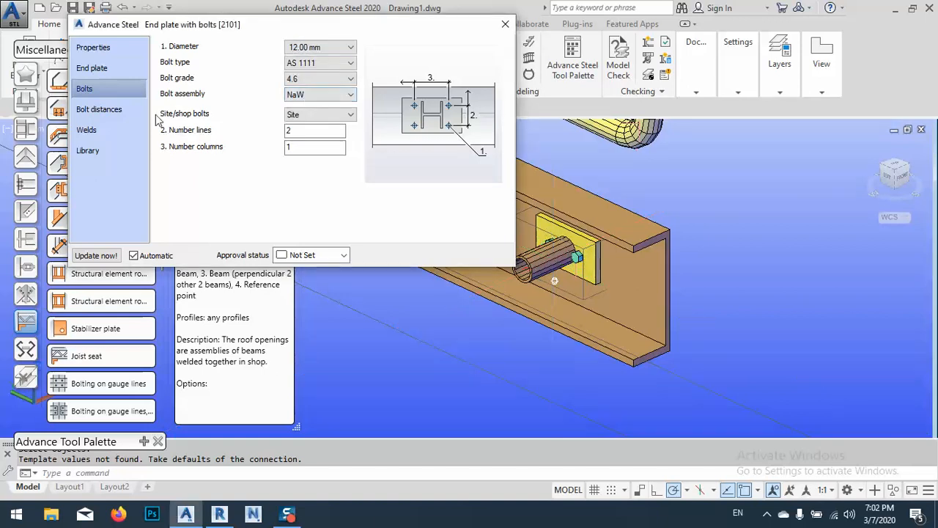
Set all four distances between the bolts and the end plate's edges to 25 mm
{"action": "left_click", "coordinate": [110, 110]}
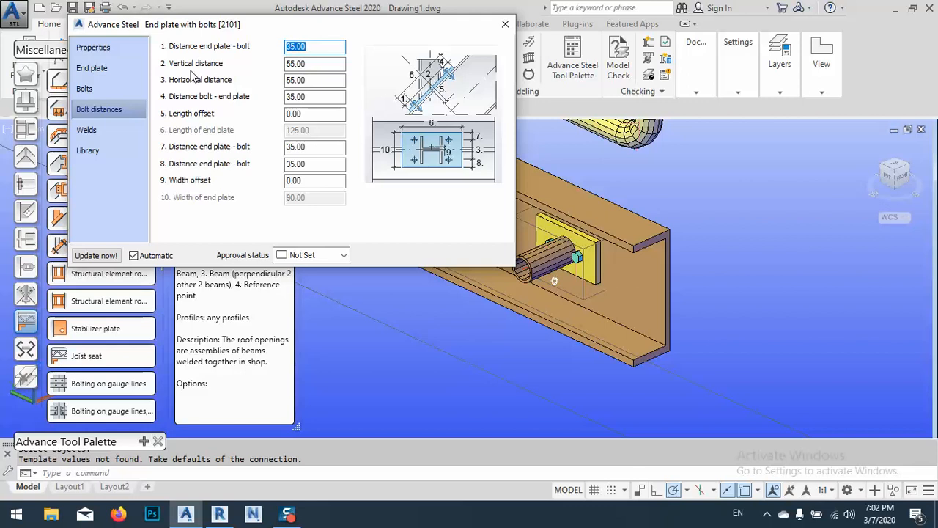
{"action": "type", "text": "25"}
{"action": "double_click", "coordinate": [310, 98]}
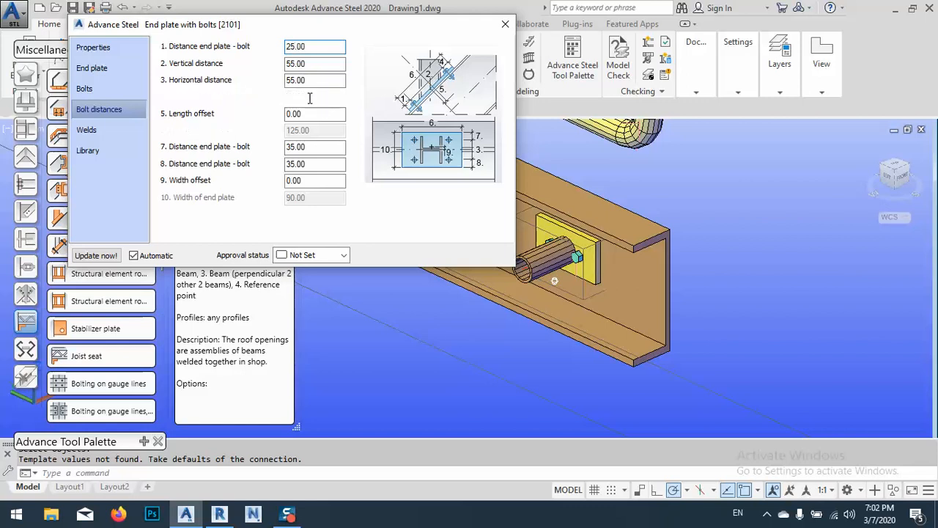
{"action": "type", "text": "2"}
{"action": "key", "text": "Tab"}
{"action": "key", "text": "Tab"}
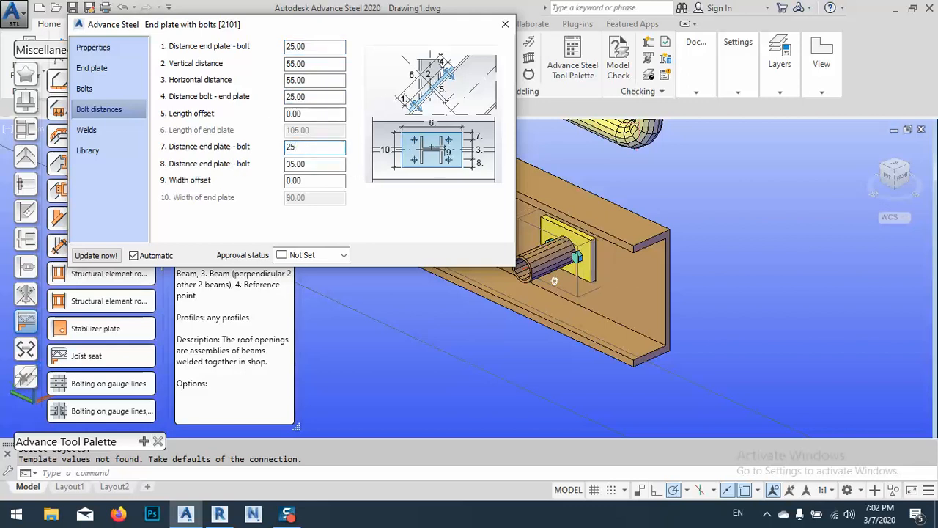
{"action": "type", "text": "25"}
{"action": "key", "text": "Tab"}
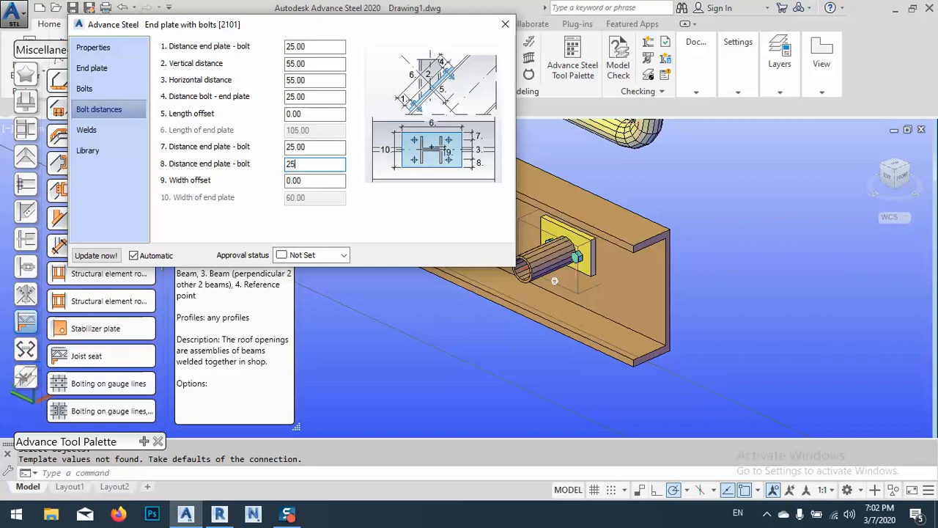
{"action": "type", "text": "25"}
Set the number of bolt columns in the end plate connection to 2
{"action": "left_click", "coordinate": [123, 93]}
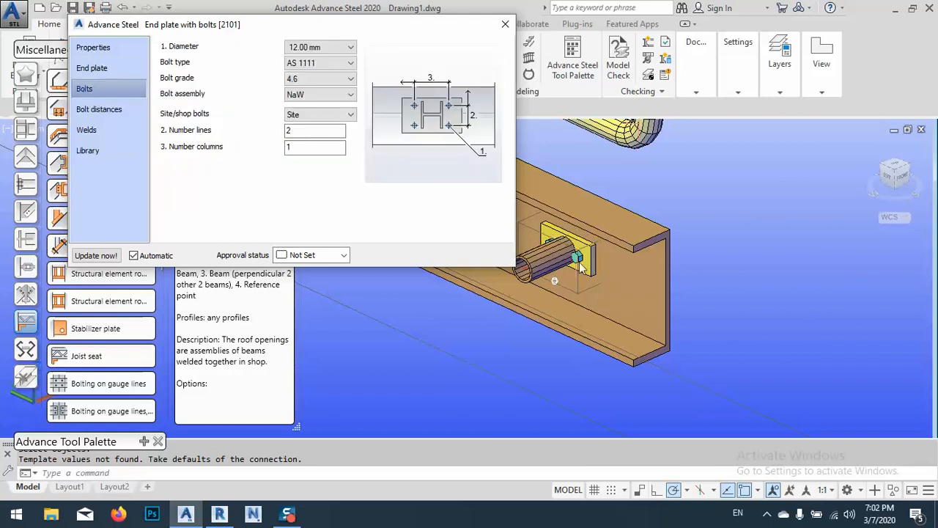
{"action": "left_click_drag", "start_coordinate": [321, 146], "coordinate": [266, 165]}
{"action": "type", "text": "2"}
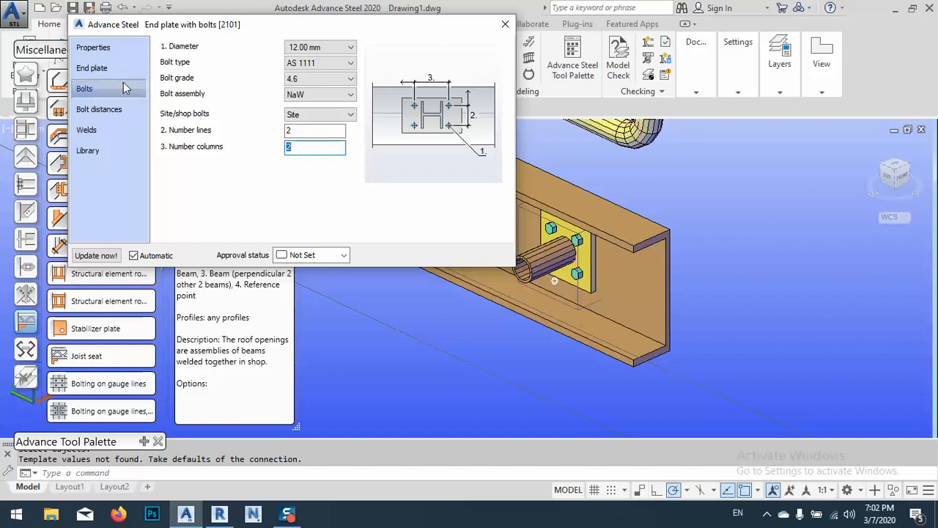
Set the vertical and horizontal bolt distances to 70 mm and close the end plate connection's properties
{"action": "left_click", "coordinate": [99, 108]}
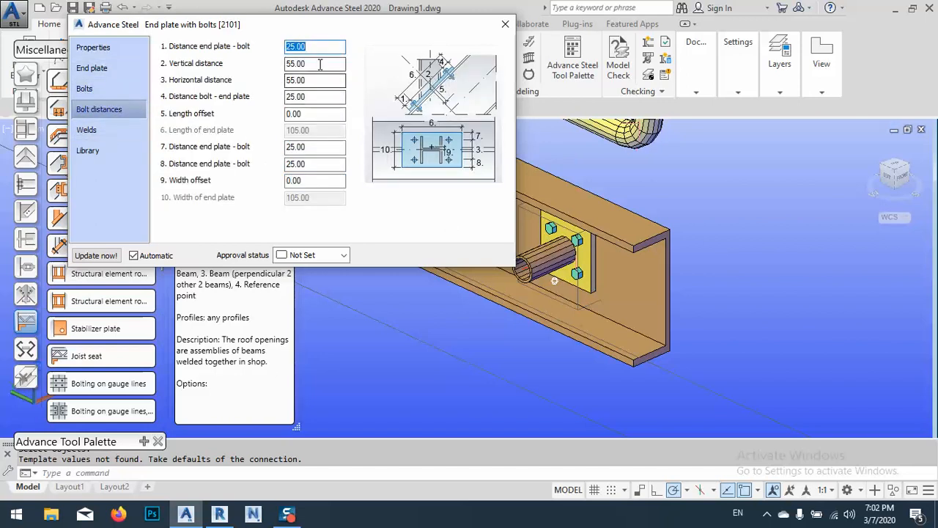
{"action": "key", "text": "Tab"}
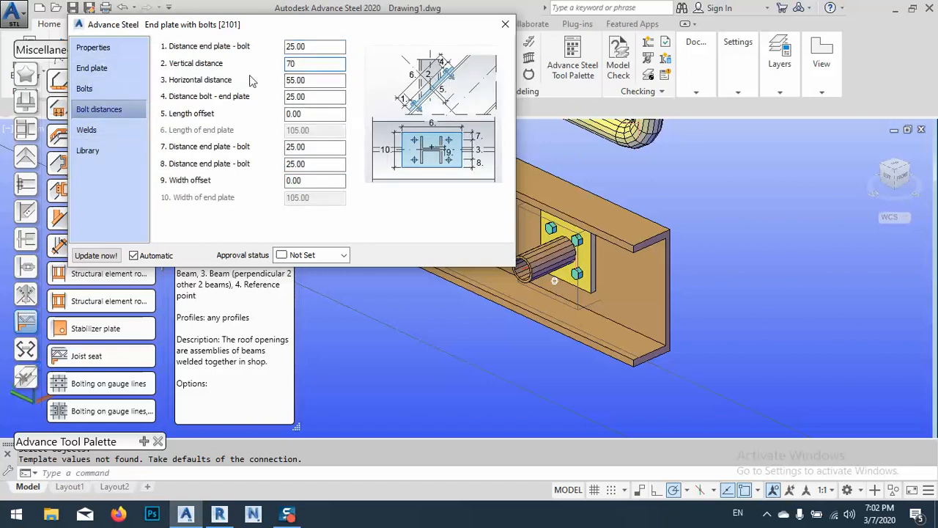
{"action": "key", "text": "Tab"}
{"action": "type", "text": "7"}
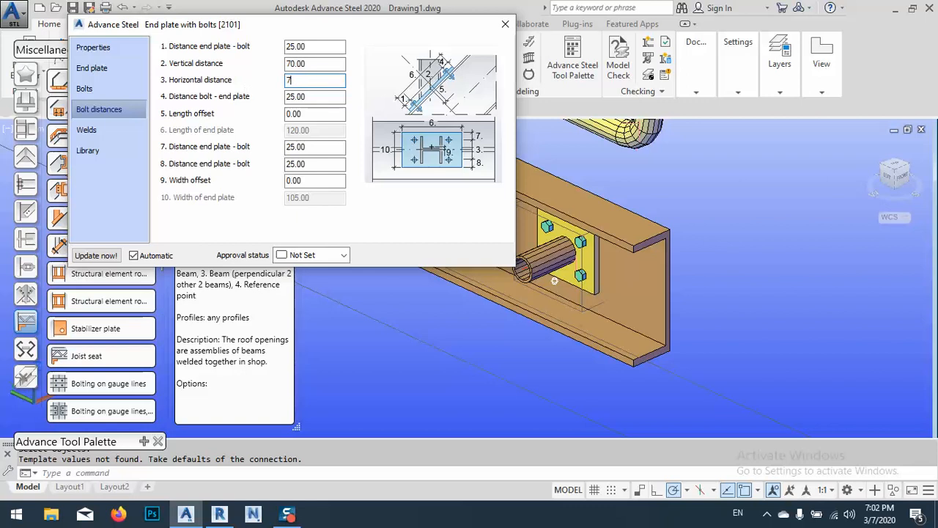
{"action": "key", "text": "Return"}
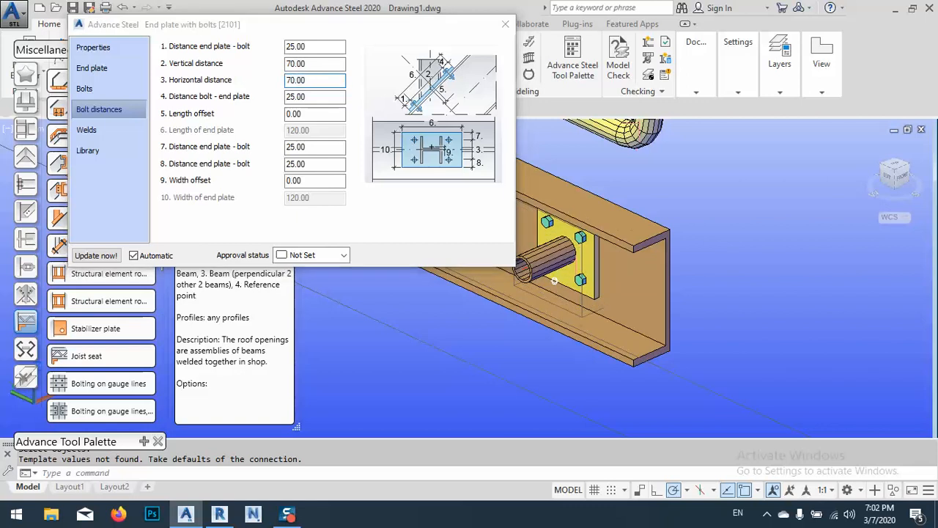
{"action": "middle_click_drag", "start_coordinate": [586, 310], "coordinate": [719, 324]}
{"action": "middle_click_drag", "start_coordinate": [705, 260], "coordinate": [750, 272], "text": "shift"}
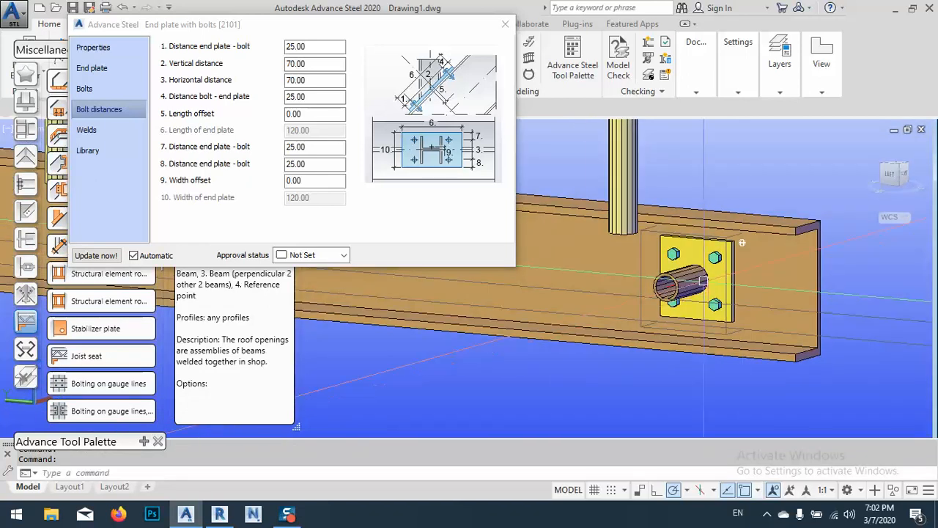
{"action": "scroll", "coordinate": [749, 273], "scroll_direction": "up", "scroll_amount": 5}
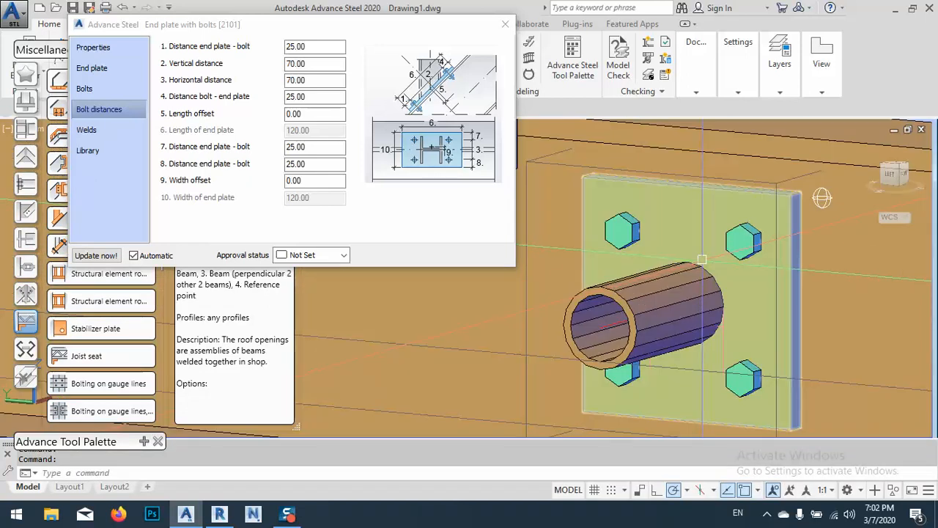
{"action": "scroll", "coordinate": [701, 282], "scroll_direction": "down", "scroll_amount": 5}
{"action": "left_click", "coordinate": [505, 25]}
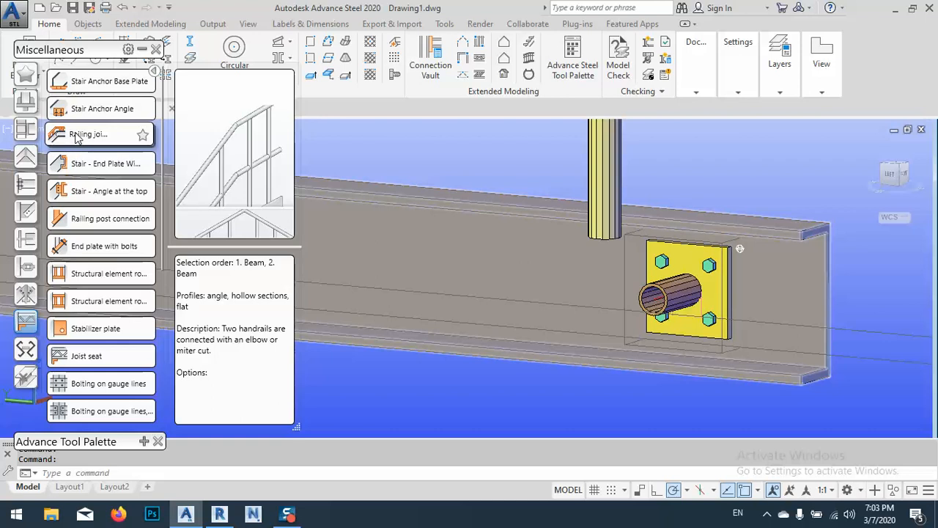
Create a Railing joint handrail connection between the railing's end post and the short tube
{"action": "left_click", "coordinate": [77, 138]}
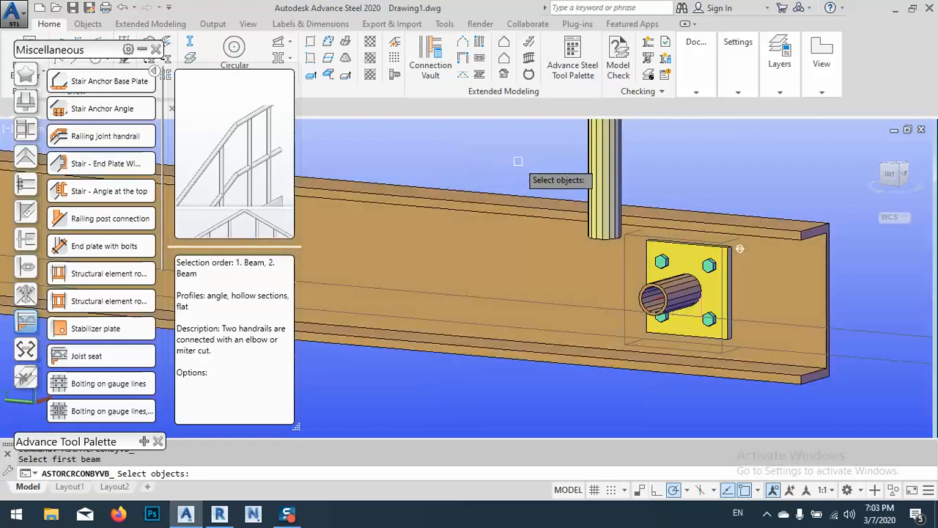
{"action": "left_click", "coordinate": [586, 160]}
{"action": "key", "text": "Return"}
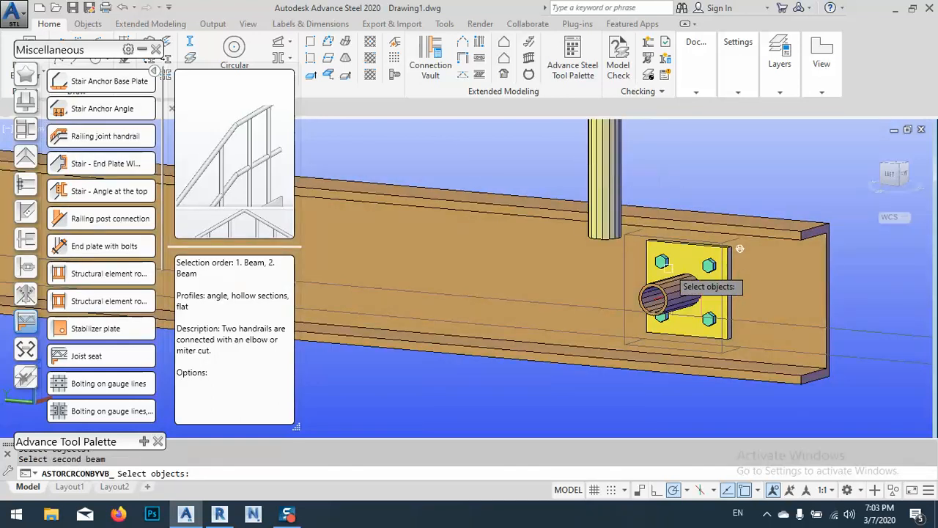
{"action": "left_click", "coordinate": [672, 296]}
{"action": "key", "text": "Return"}
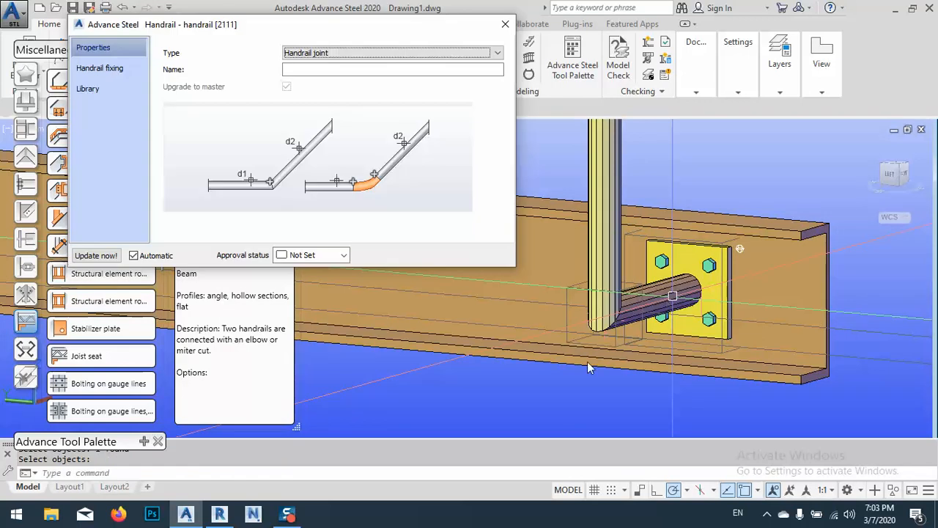
Change the connection type of the handrail joint between the end post and the short tube to Radius
{"action": "middle_click_drag", "start_coordinate": [739, 249], "coordinate": [709, 253], "text": "shift"}
{"action": "scroll", "coordinate": [708, 253], "scroll_direction": "up", "scroll_amount": 4}
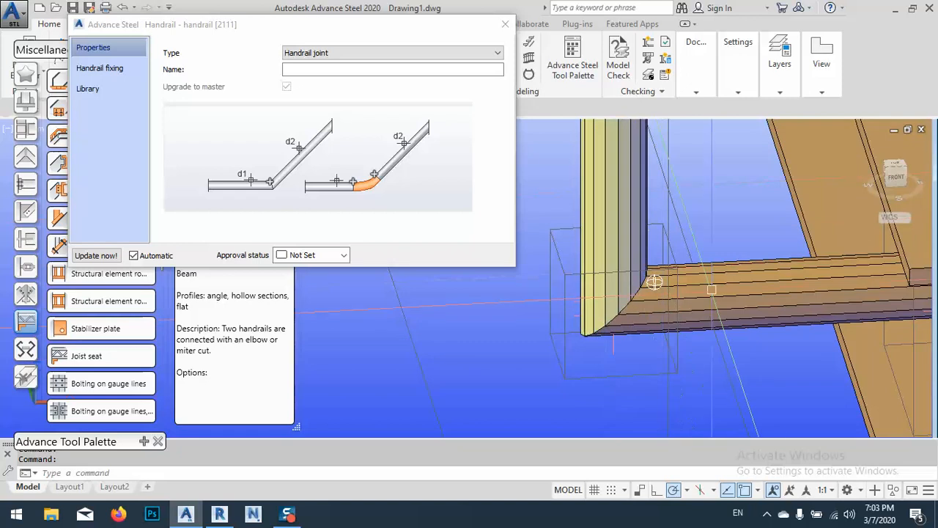
{"action": "left_click", "coordinate": [105, 69]}
{"action": "left_click", "coordinate": [320, 47]}
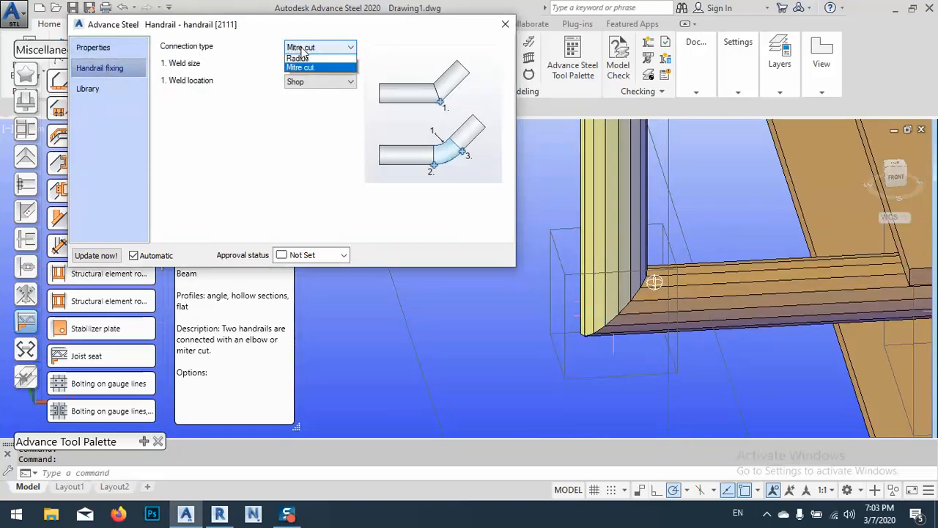
{"action": "left_click", "coordinate": [304, 59]}
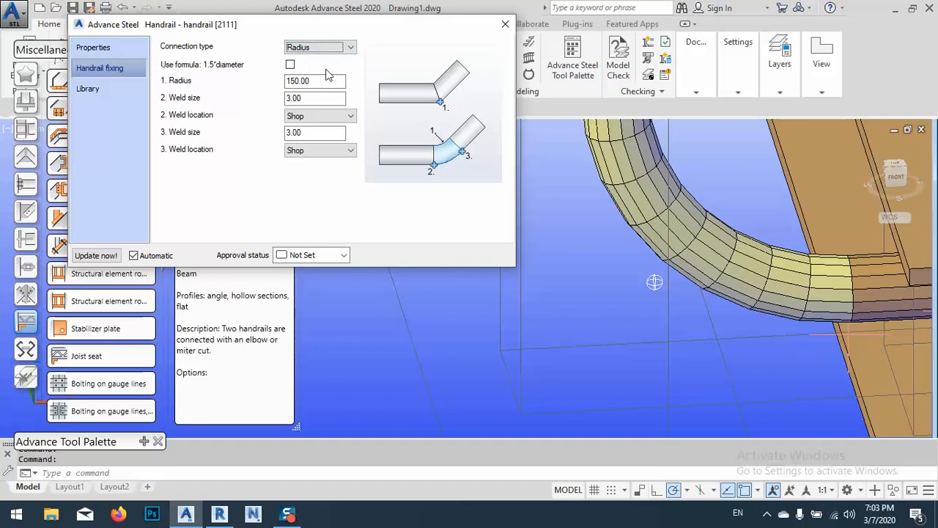
Set the bend radius of the handrail joint to 50
{"action": "left_click_drag", "start_coordinate": [324, 80], "coordinate": [185, 111]}
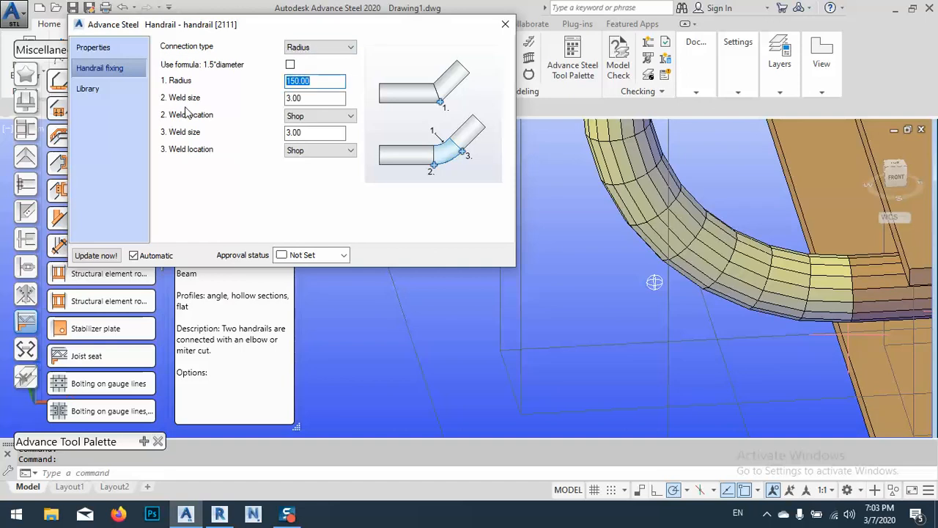
{"action": "type", "text": "50"}
{"action": "key", "text": "Return"}
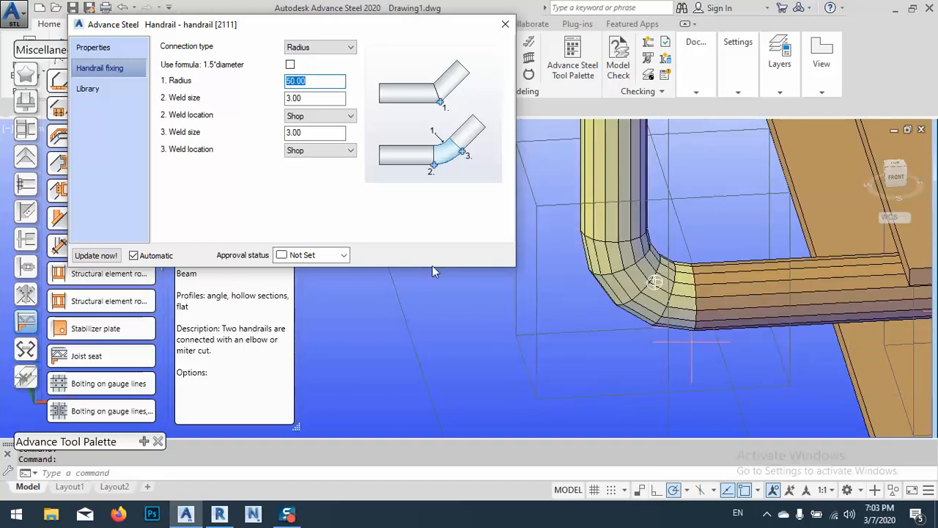
{"action": "left_click", "coordinate": [708, 225]}
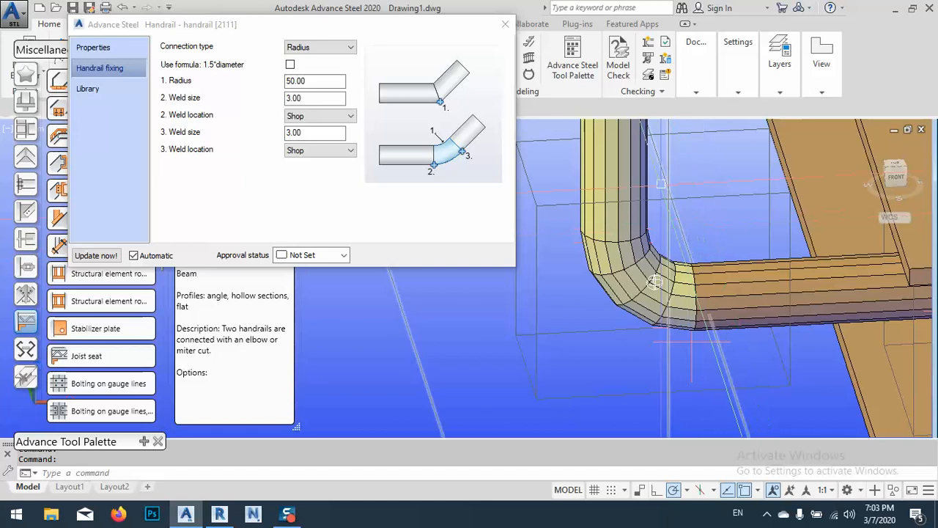
{"action": "scroll", "coordinate": [654, 215], "scroll_direction": "down", "scroll_amount": 2}
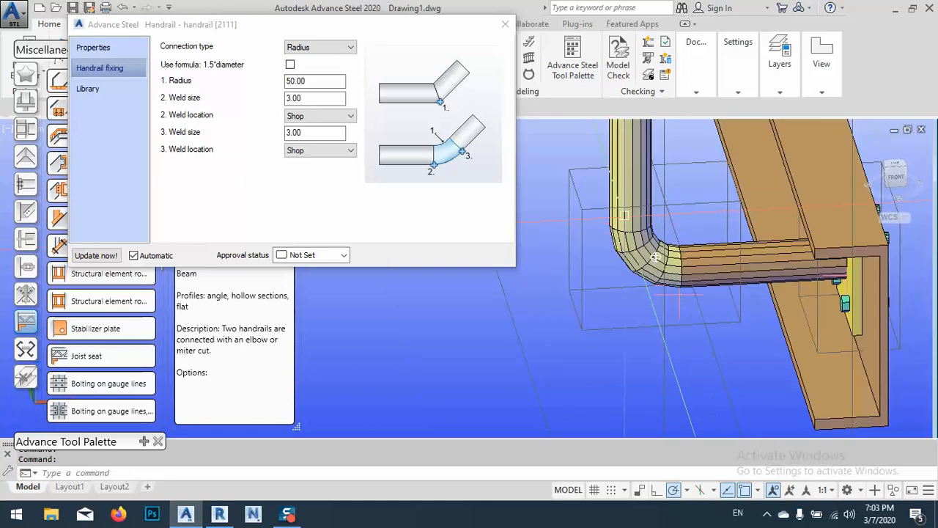
Enable the 1.5*diameter formula for the handrail joint's bend radius and close the joint's properties
{"action": "left_click", "coordinate": [290, 65]}
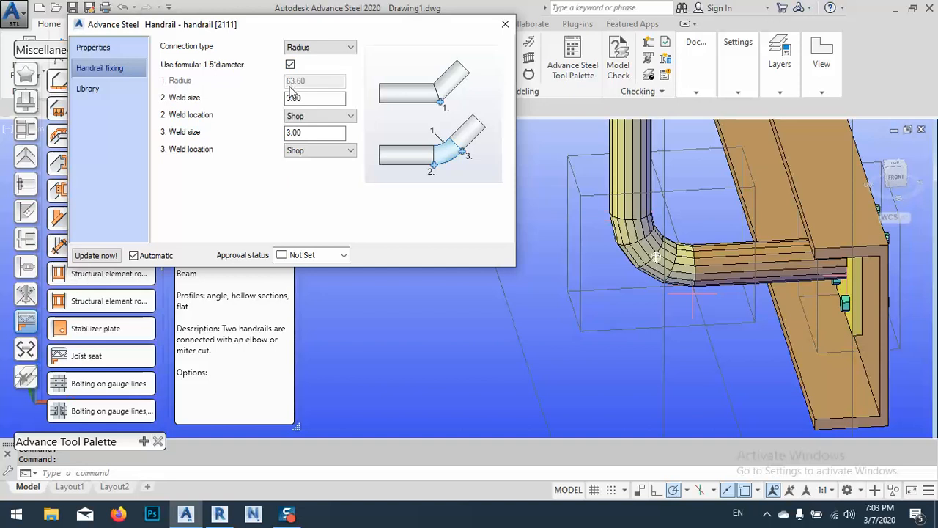
{"action": "middle_click_drag", "start_coordinate": [625, 359], "coordinate": [682, 315], "text": "shift"}
{"action": "middle_click_drag", "start_coordinate": [720, 267], "coordinate": [670, 342], "text": "shift"}
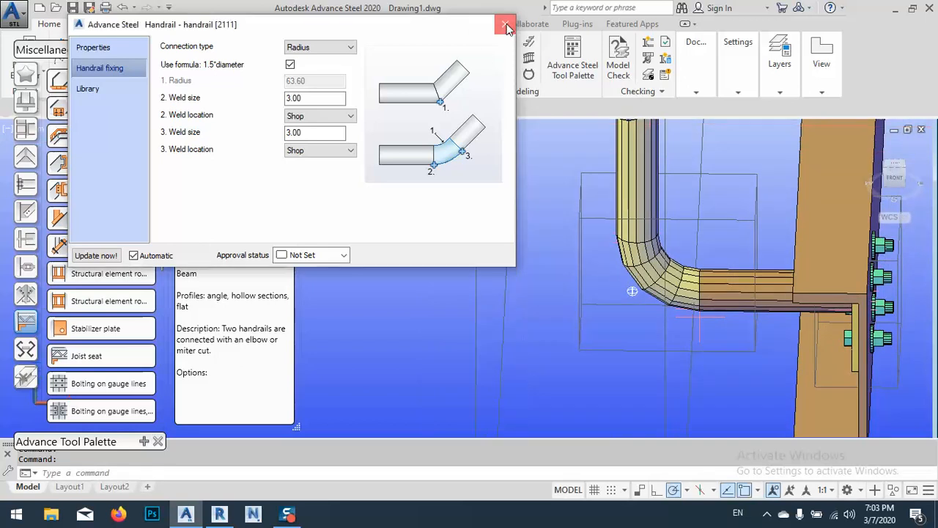
{"action": "left_click", "coordinate": [505, 26]}
Open the railing's properties and set the post offset from the channel to 100
{"action": "scroll", "coordinate": [586, 254], "scroll_direction": "down", "scroll_amount": 5}
{"action": "middle_click_drag", "start_coordinate": [586, 255], "coordinate": [594, 313], "text": "shift"}
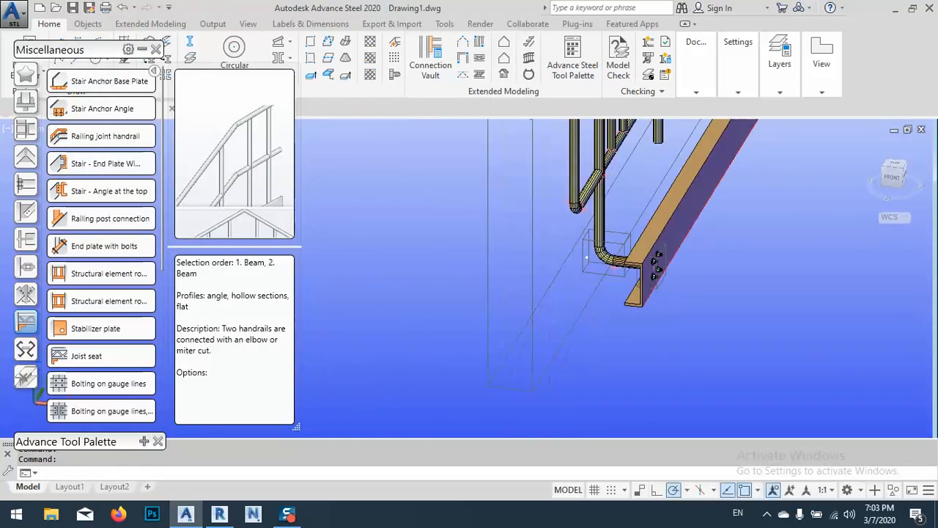
{"action": "left_click", "coordinate": [577, 317]}
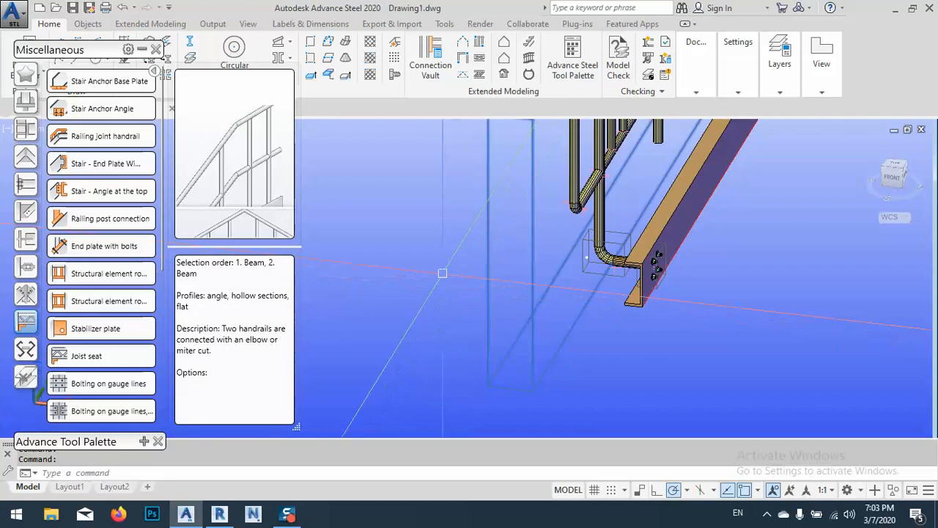
{"action": "right_click", "coordinate": [440, 271]}
{"action": "left_click", "coordinate": [487, 295]}
{"action": "double_click", "coordinate": [597, 262]}
{"action": "left_click", "coordinate": [127, 183]}
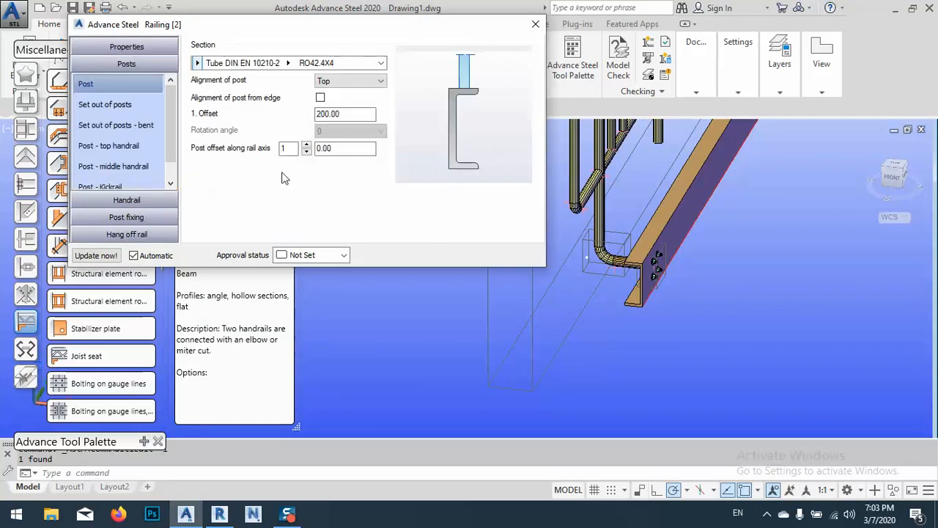
{"action": "left_click_drag", "start_coordinate": [339, 114], "coordinate": [256, 139]}
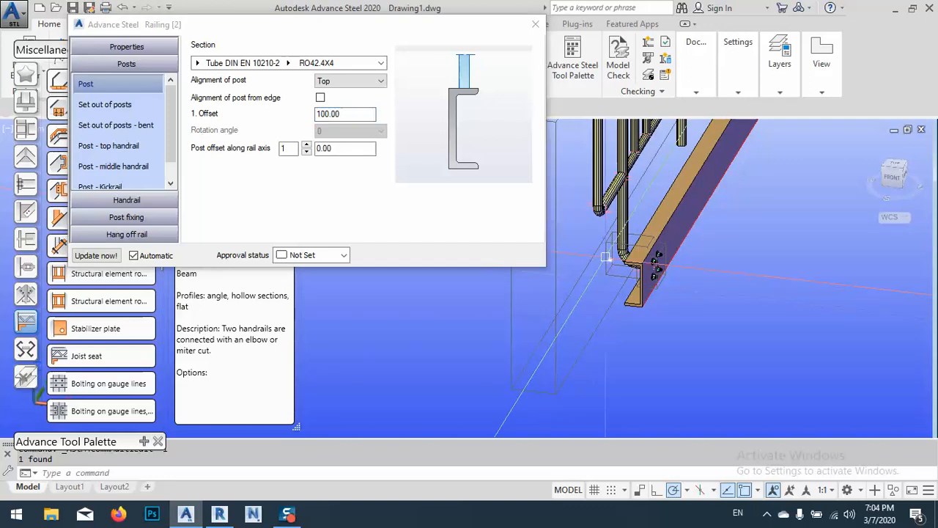
{"action": "middle_click_drag", "start_coordinate": [605, 273], "coordinate": [689, 275], "text": "shift"}
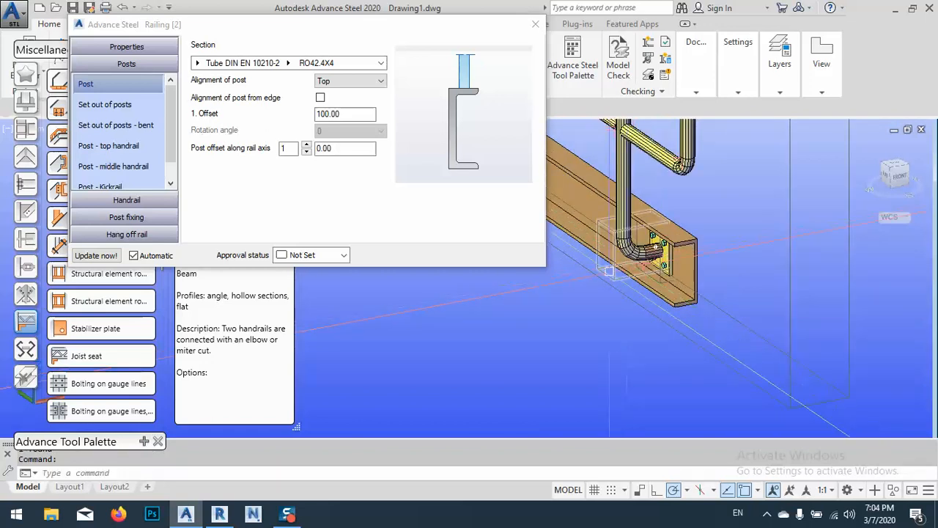
{"action": "scroll", "coordinate": [627, 257], "scroll_direction": "up", "scroll_amount": 6}
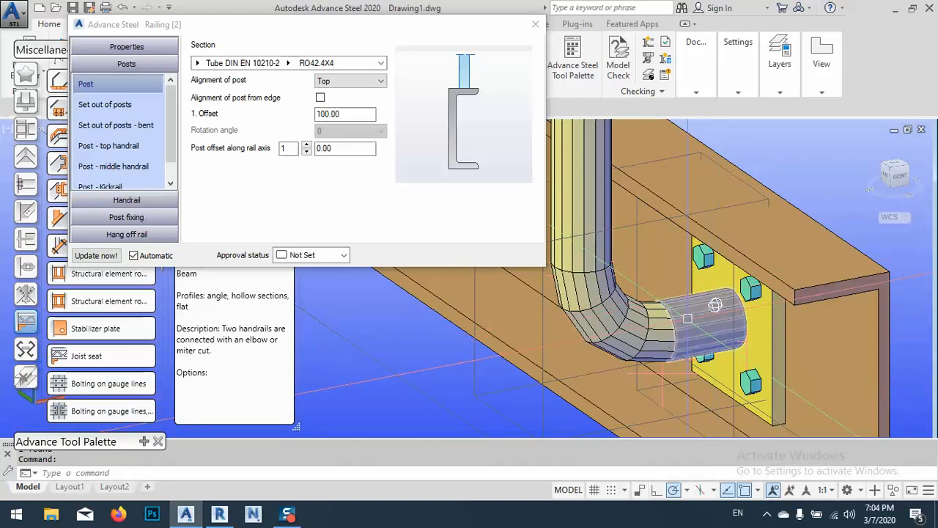
{"action": "middle_click_drag", "start_coordinate": [711, 302], "coordinate": [733, 310], "text": "shift"}
{"action": "scroll", "coordinate": [726, 319], "scroll_direction": "down", "scroll_amount": 6}
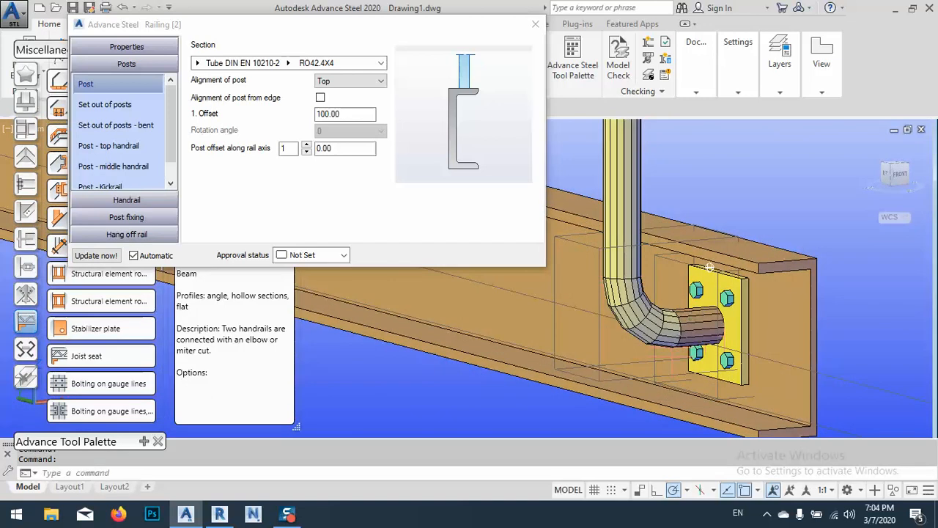
{"action": "middle_click_drag", "start_coordinate": [716, 327], "coordinate": [704, 357], "text": "shift"}
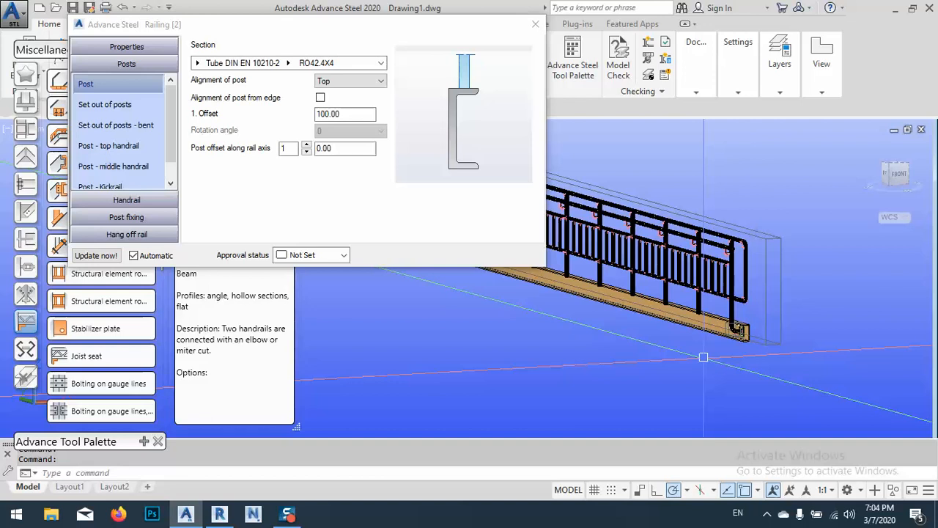